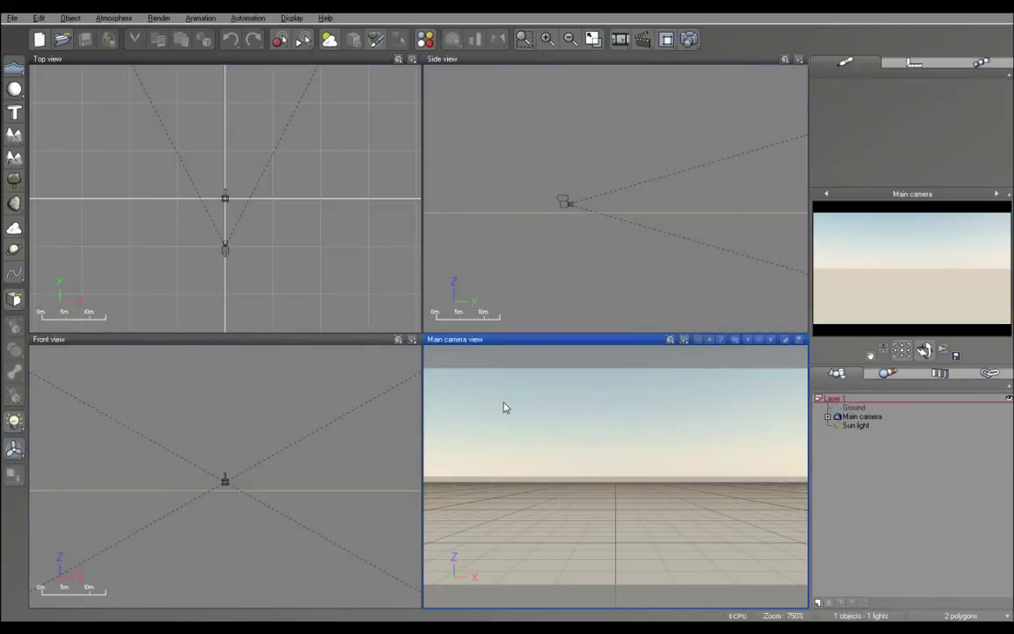
# Raise the main camera vertically to a height of about 33 m above the ground
pyautogui.click(856, 417)
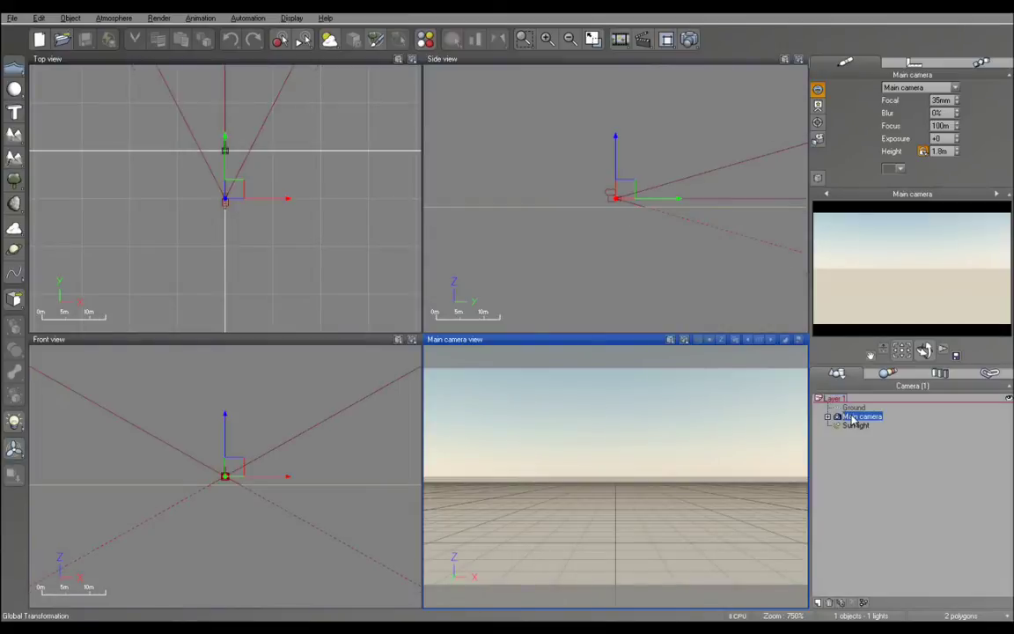
pyautogui.click(914, 61)
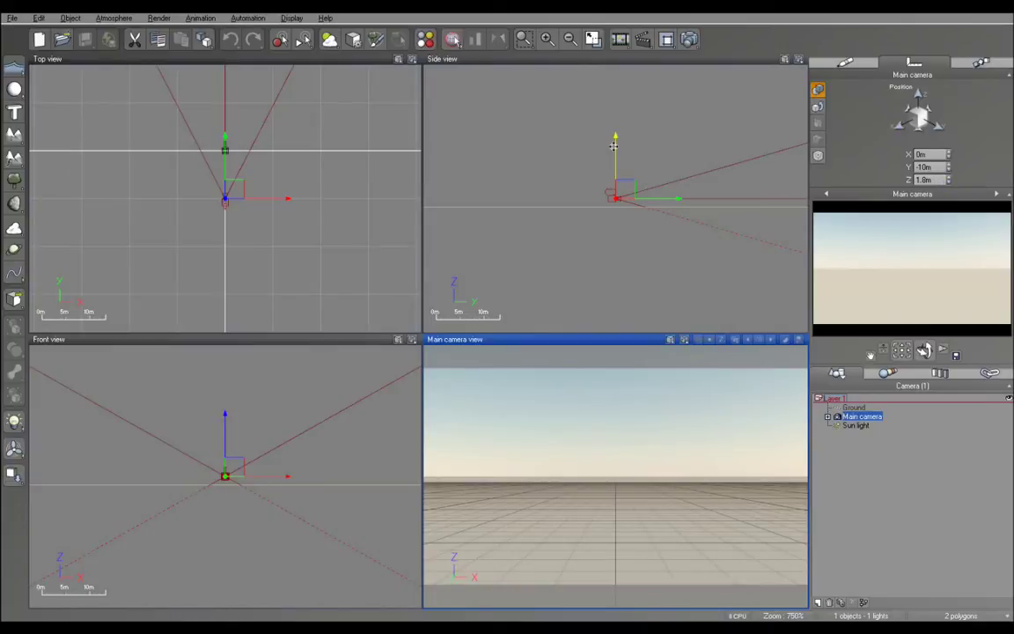
pyautogui.moveTo(613, 145); pyautogui.dragTo(615, 3)
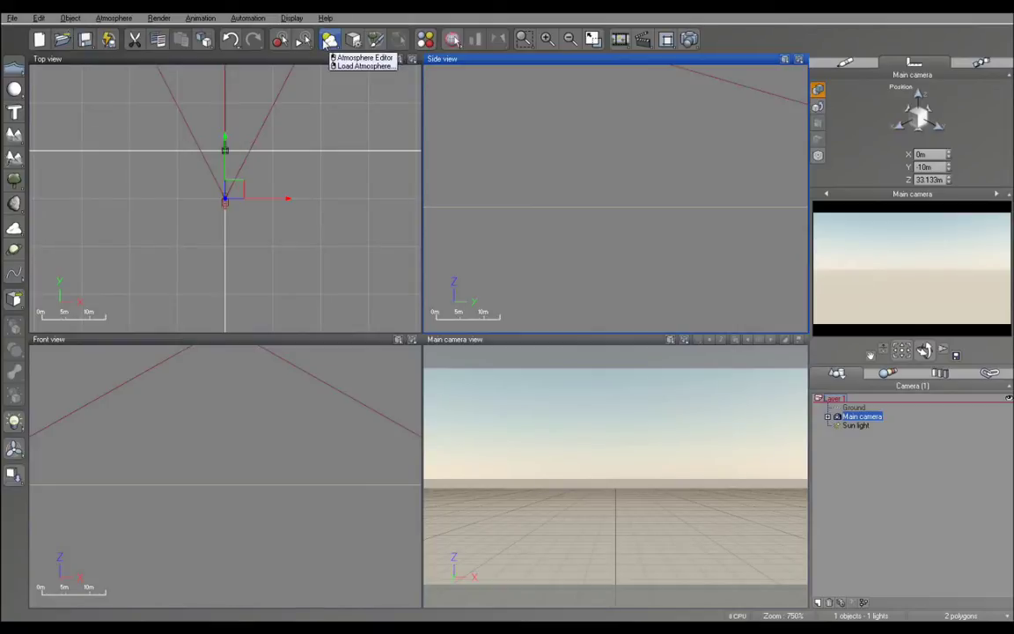
# Load the Malacca atmosphere from the Spectral Sunsets collection into the scene
pyautogui.click(327, 39)
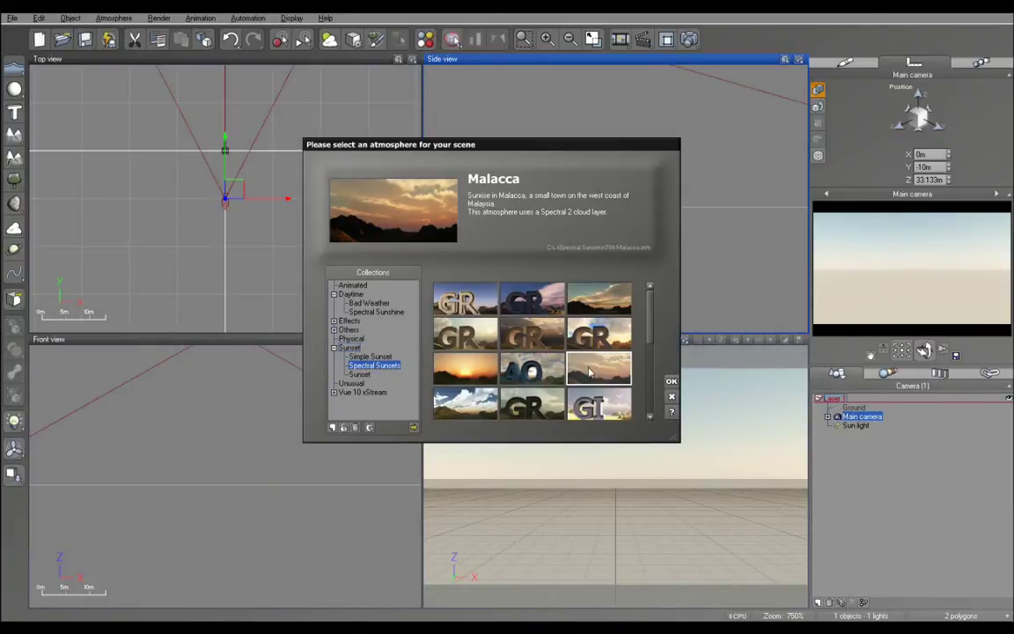
pyautogui.click(670, 384)
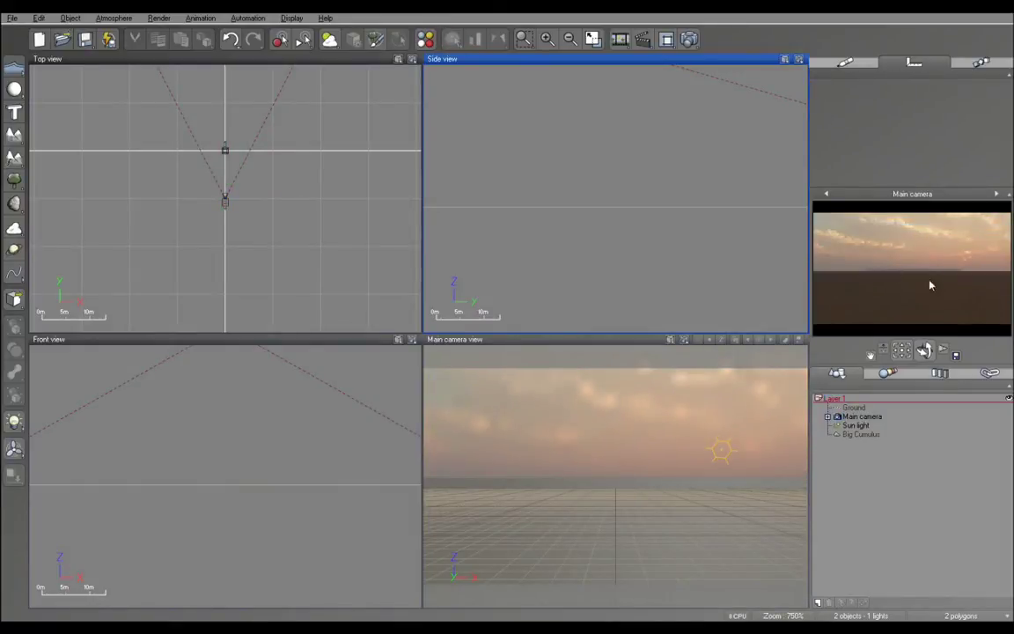
pyautogui.rightClick(948, 263)
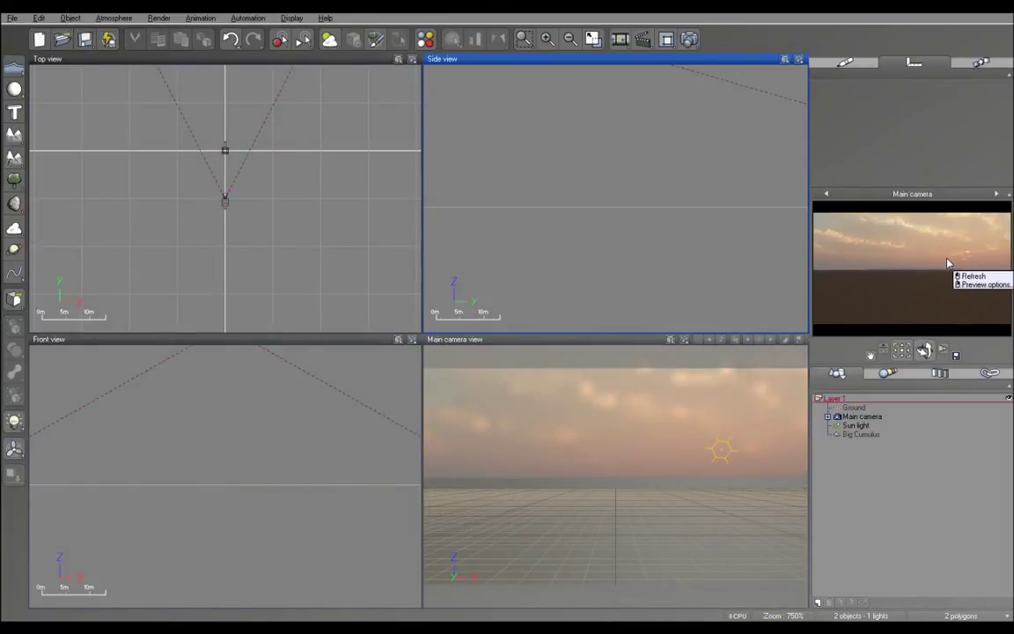
pyautogui.rightClick(823, 300)
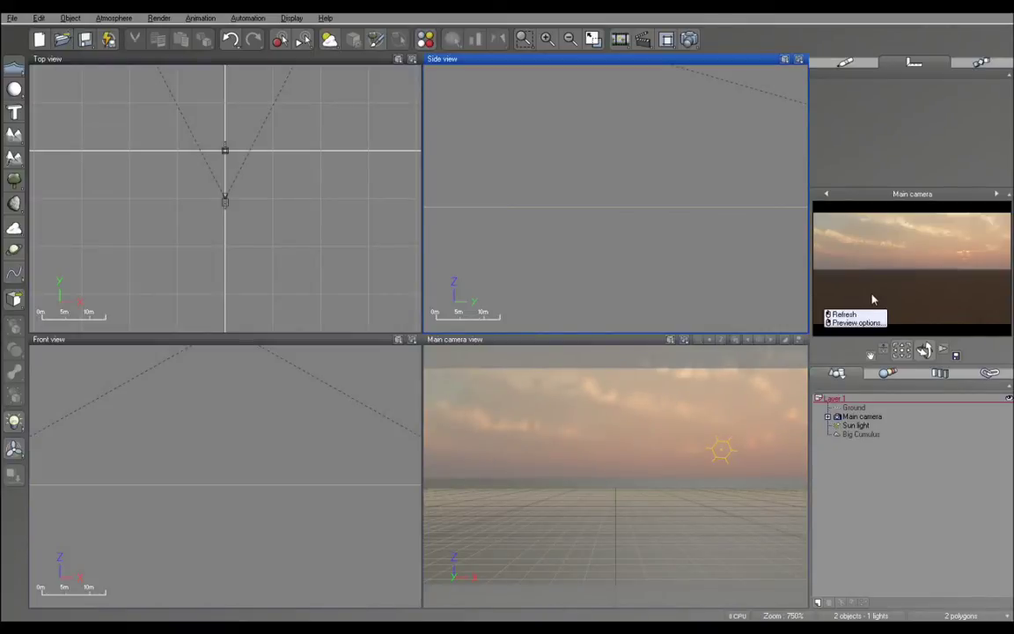
# Replace the Ground plane's material with Physical Sea Water from the Liquids MetaWaters collection
pyautogui.click(850, 408)
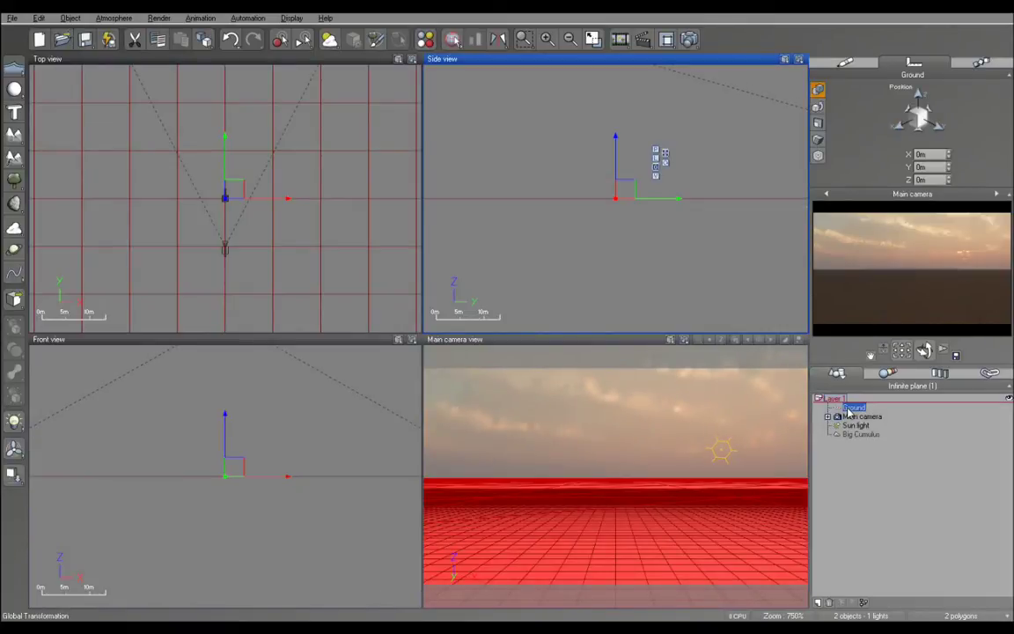
pyautogui.click(845, 64)
pyautogui.doubleClick(916, 105)
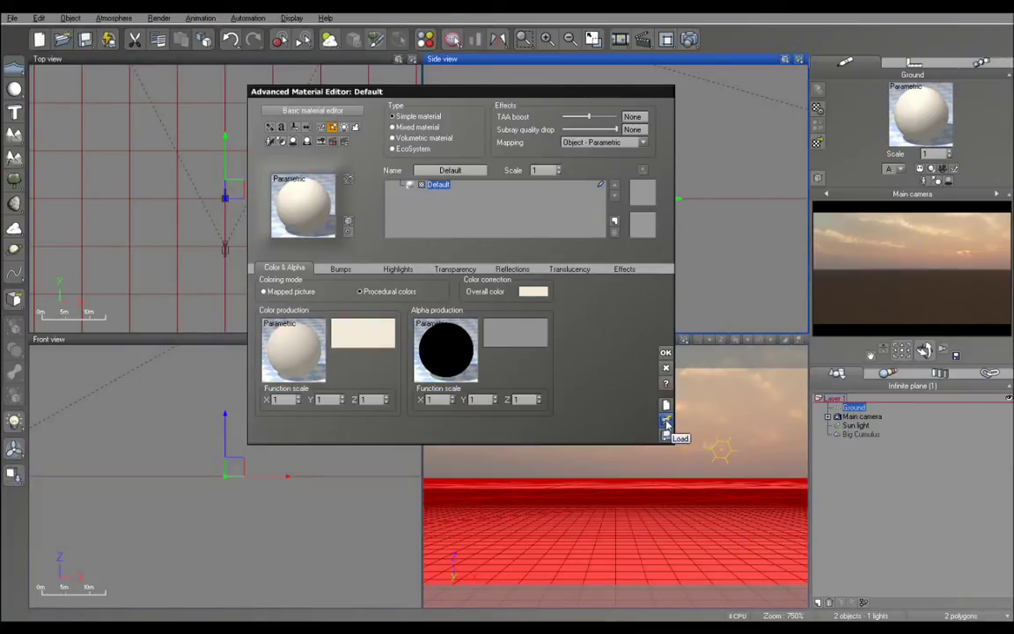
pyautogui.click(667, 424)
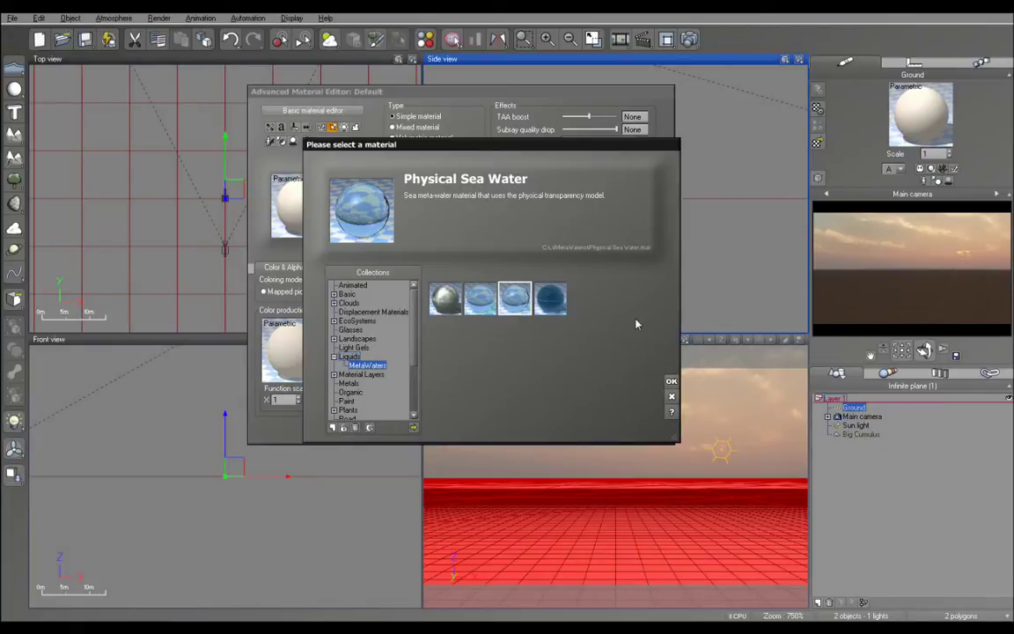
pyautogui.click(671, 382)
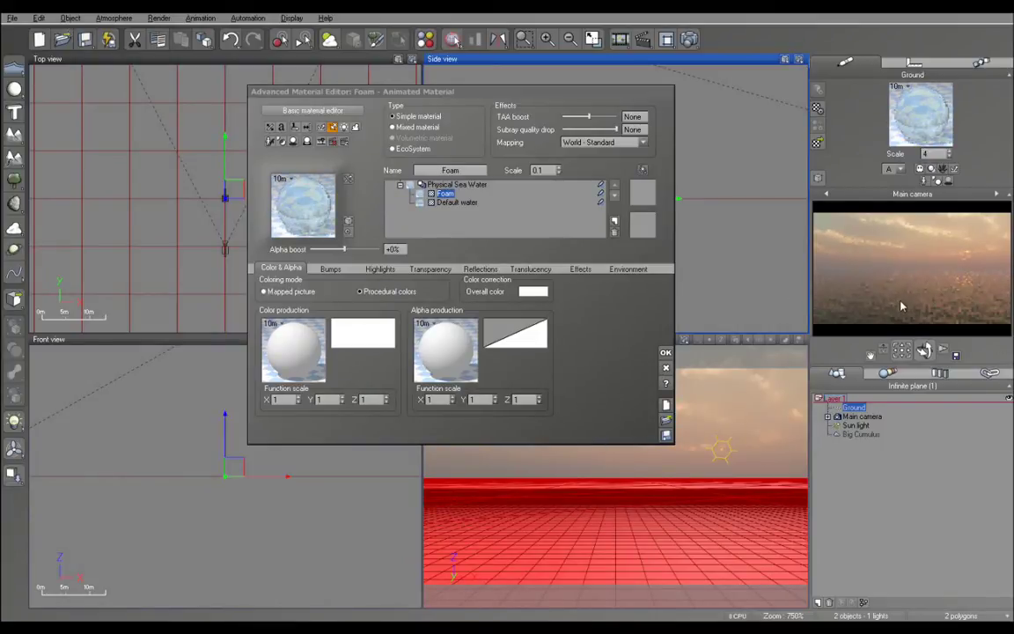
pyautogui.click(666, 353)
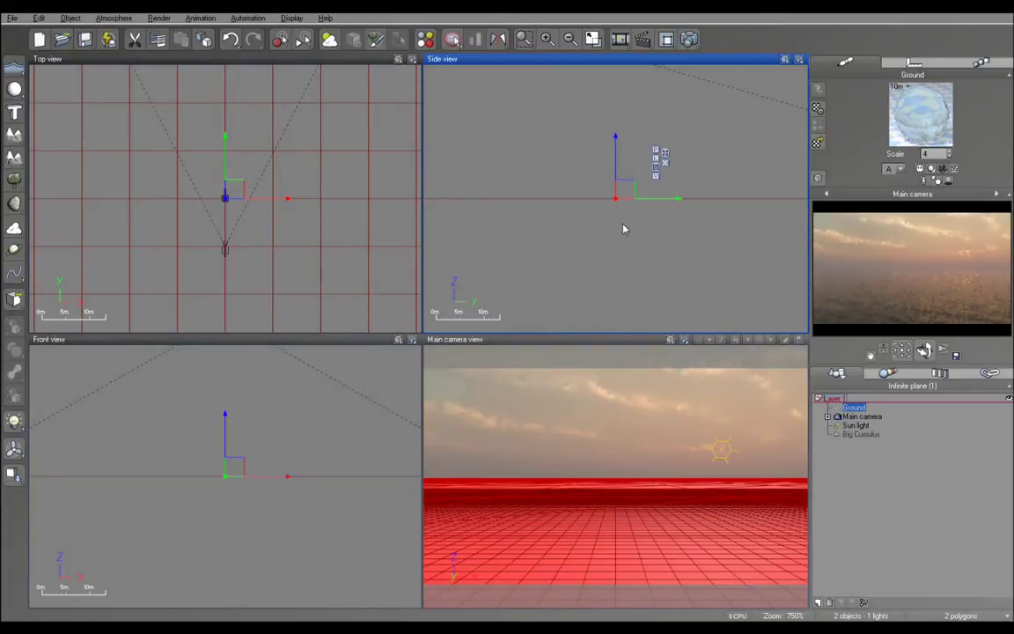
# Set the main camera's aspect ratio to Square (1:1) and its horizontal field of view to 90°
pyautogui.click(842, 418)
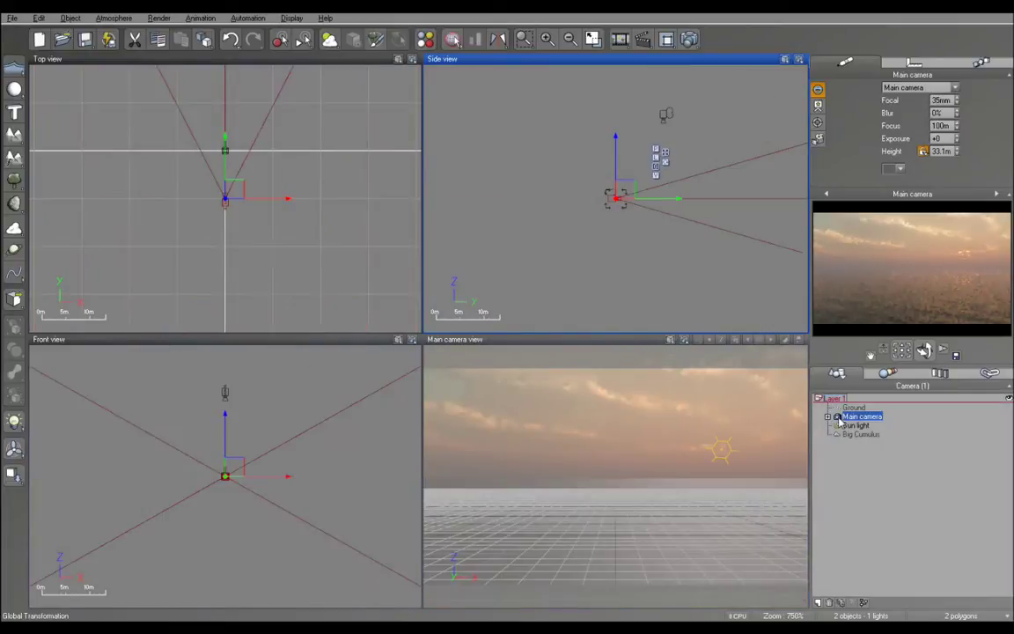
pyautogui.doubleClick(841, 419)
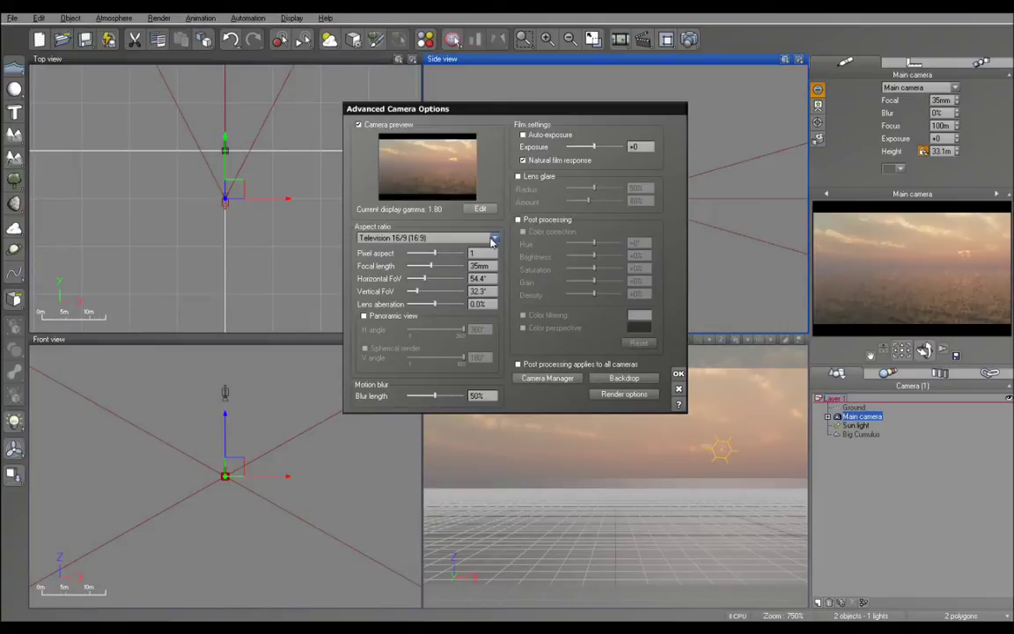
pyautogui.click(493, 239)
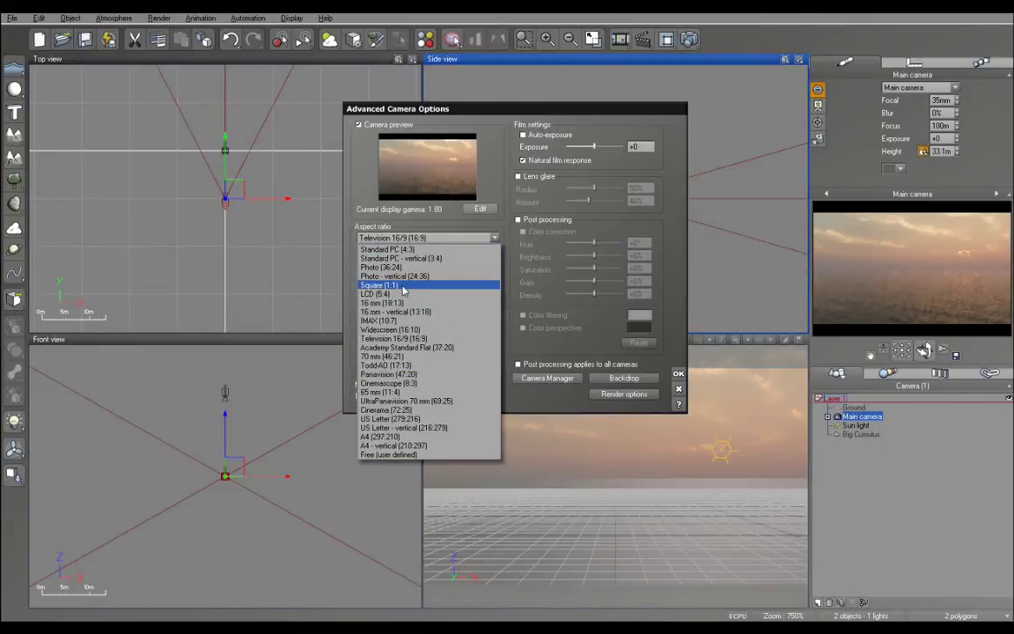
pyautogui.click(402, 286)
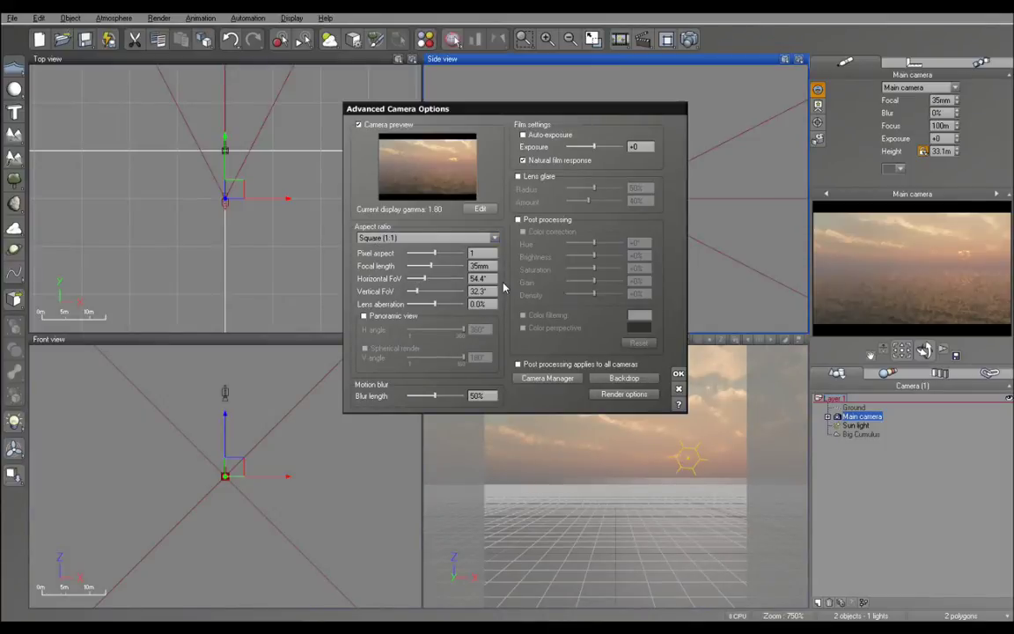
pyautogui.click(493, 280)
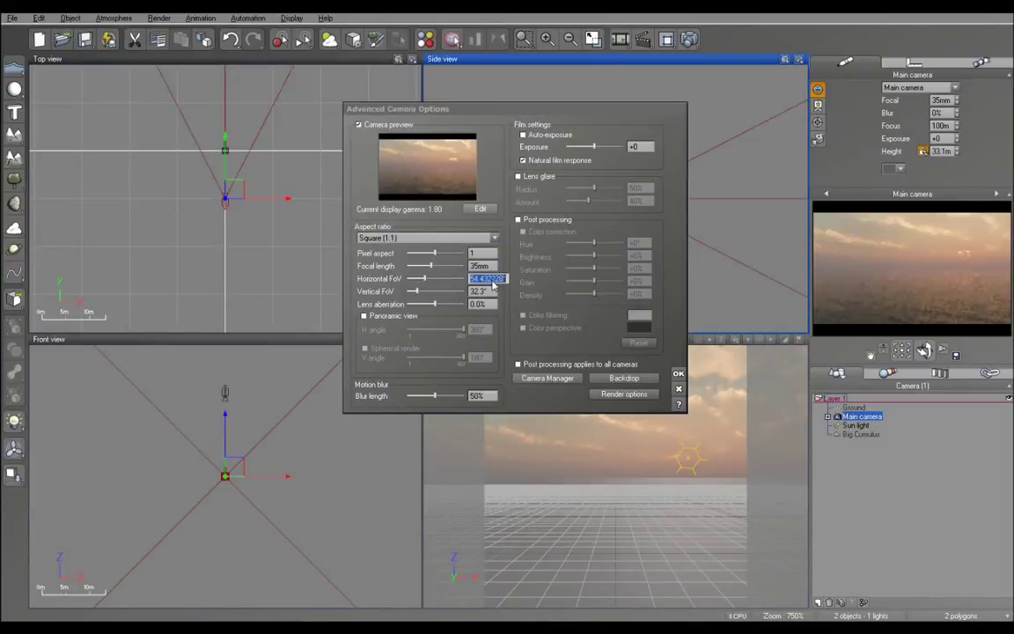
pyautogui.write('90')
pyautogui.press('Return')
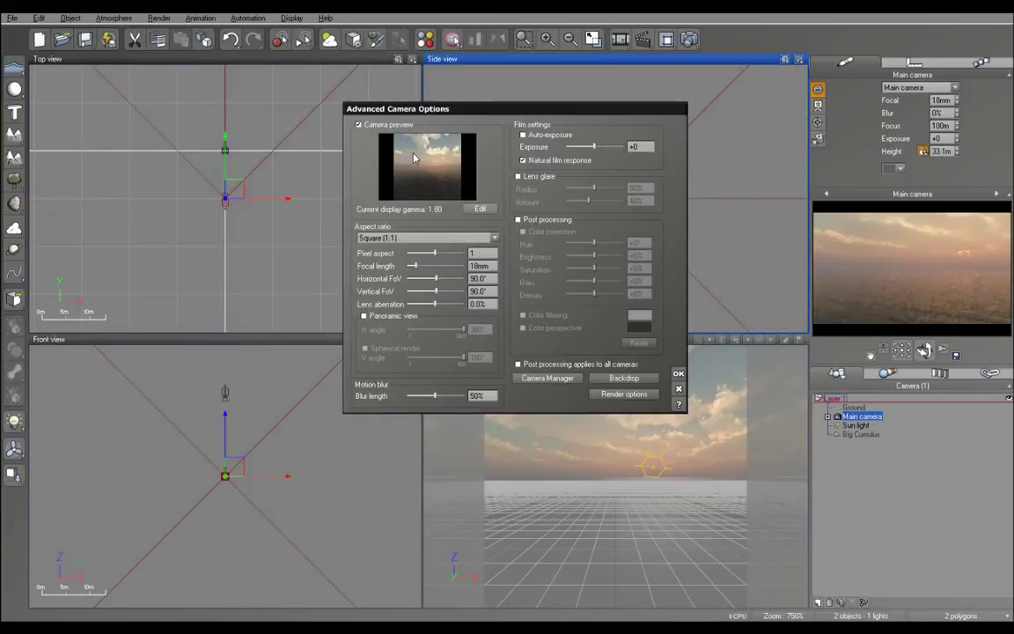
pyautogui.click(678, 375)
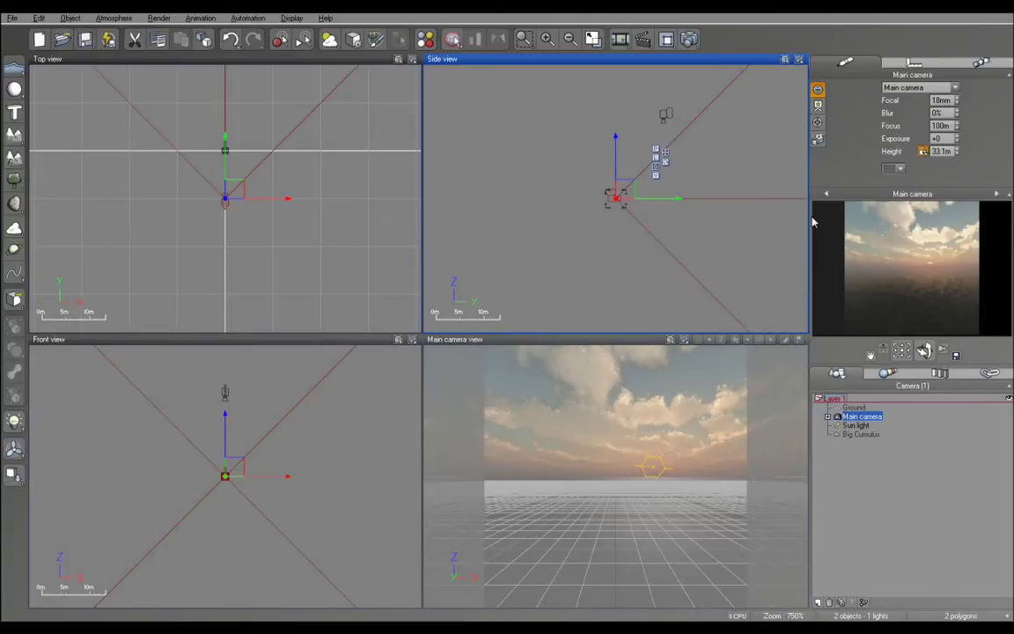
# Delete the Top camera from the camera group in Layer 1
pyautogui.click(828, 417)
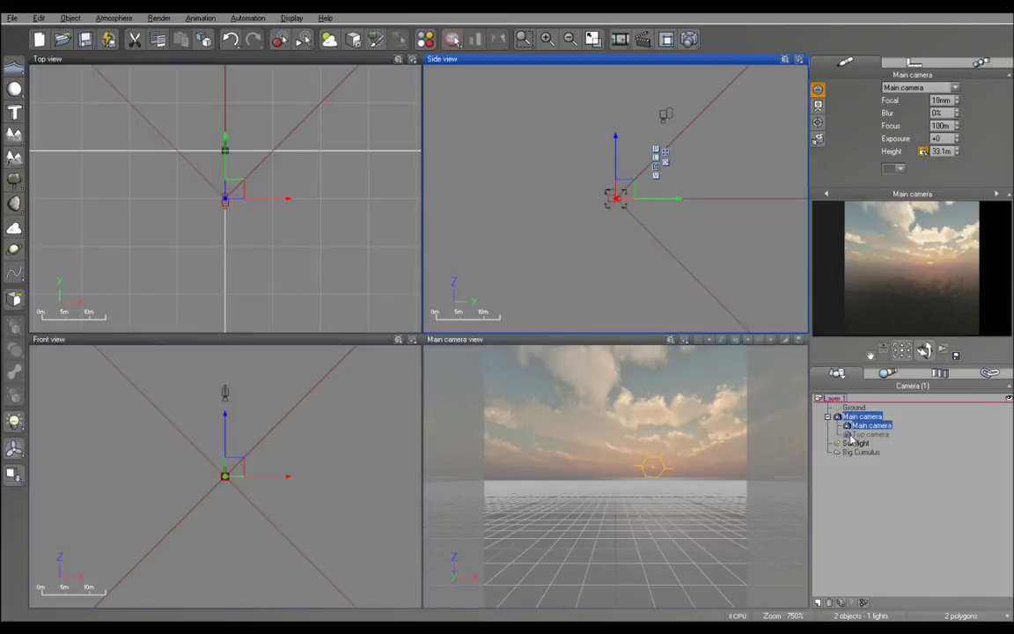
pyautogui.click(867, 435)
pyautogui.rightClick(850, 433)
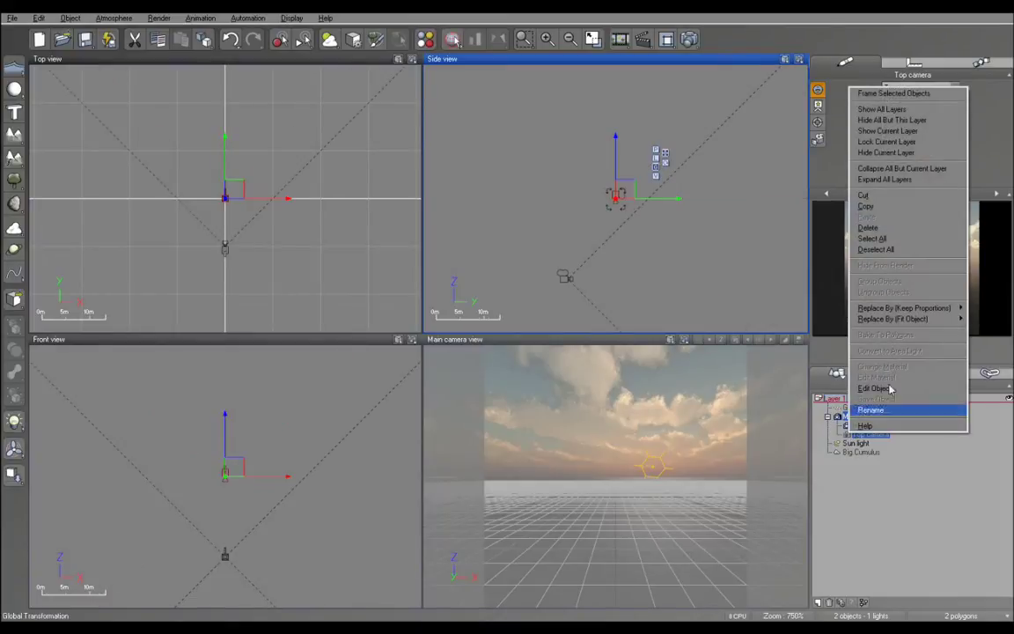
pyautogui.click(876, 228)
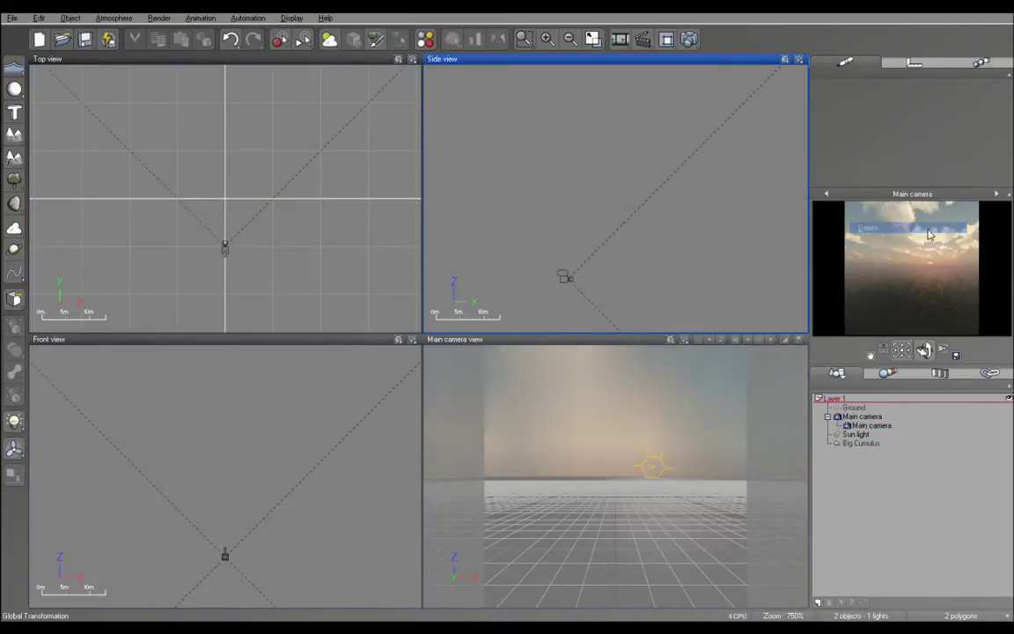
# Duplicate the main camera and rename the original as CameraFront
pyautogui.click(852, 426)
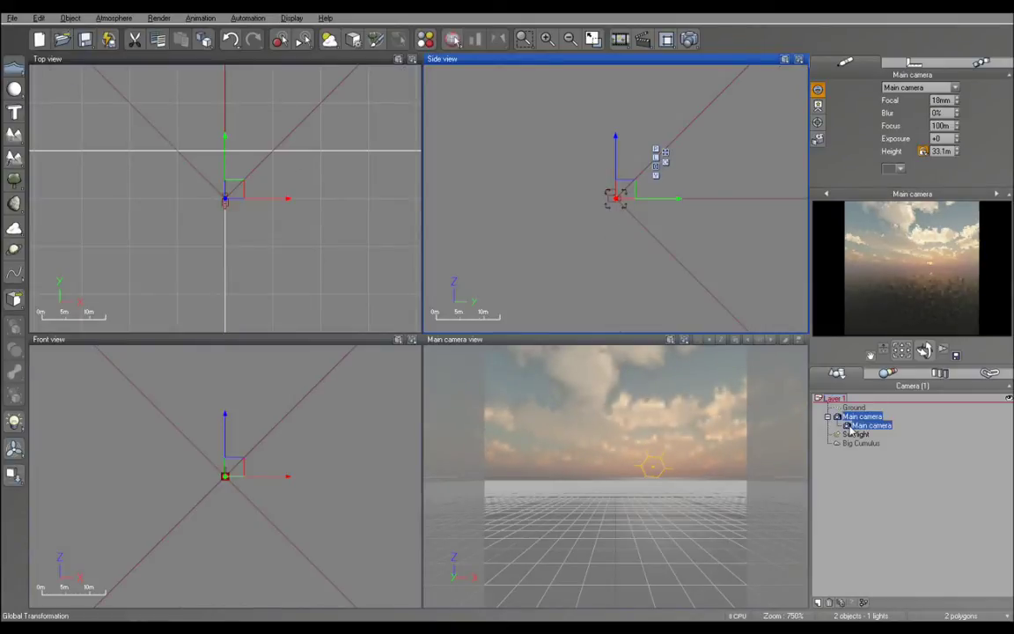
pyautogui.hotkey('alt', 'd')
pyautogui.rightClick(874, 428)
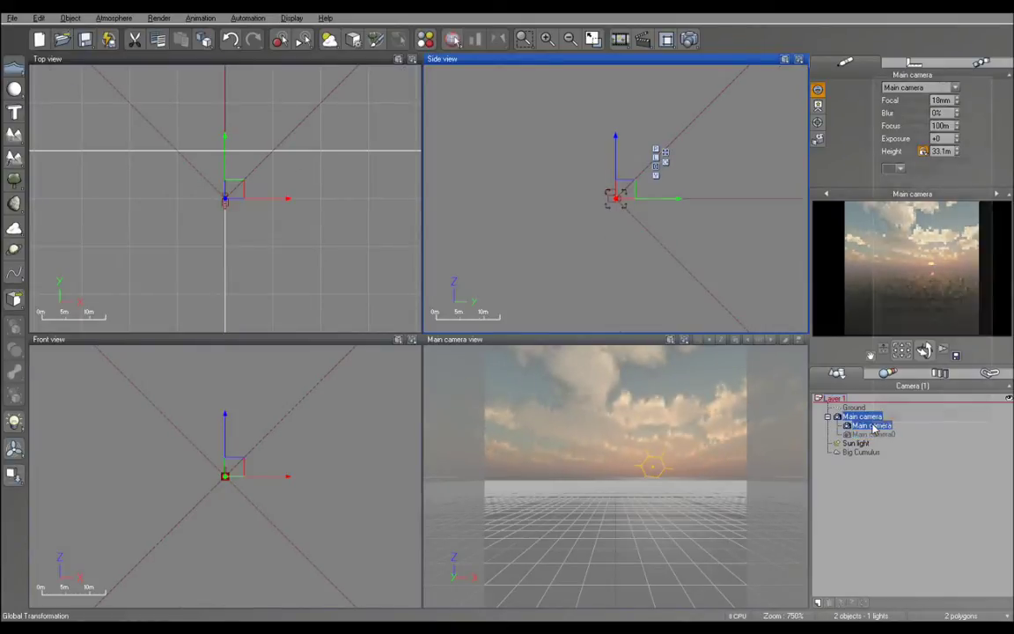
pyautogui.click(903, 404)
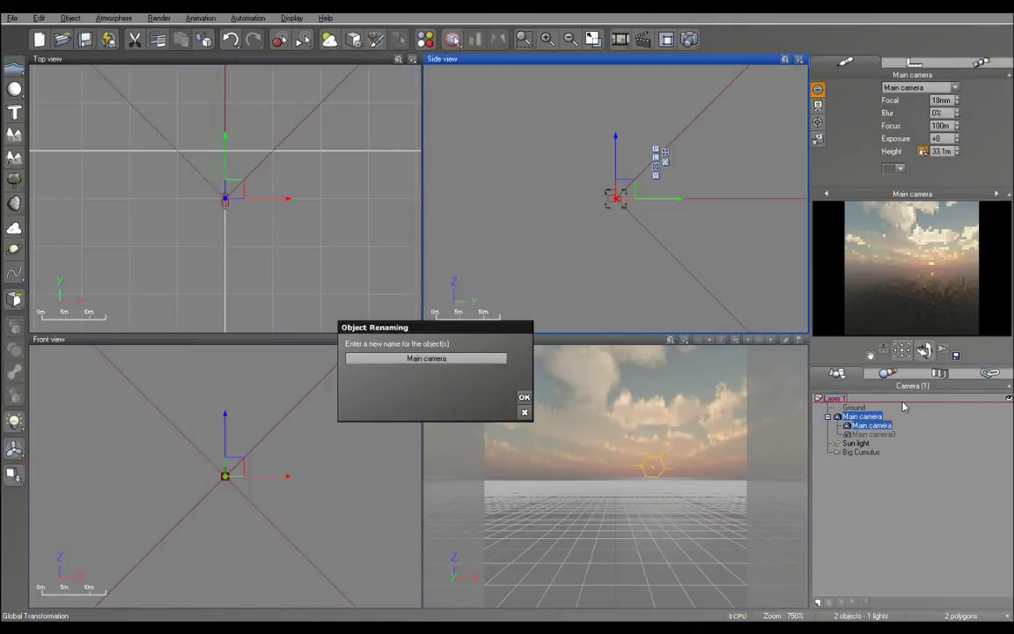
pyautogui.click(493, 359)
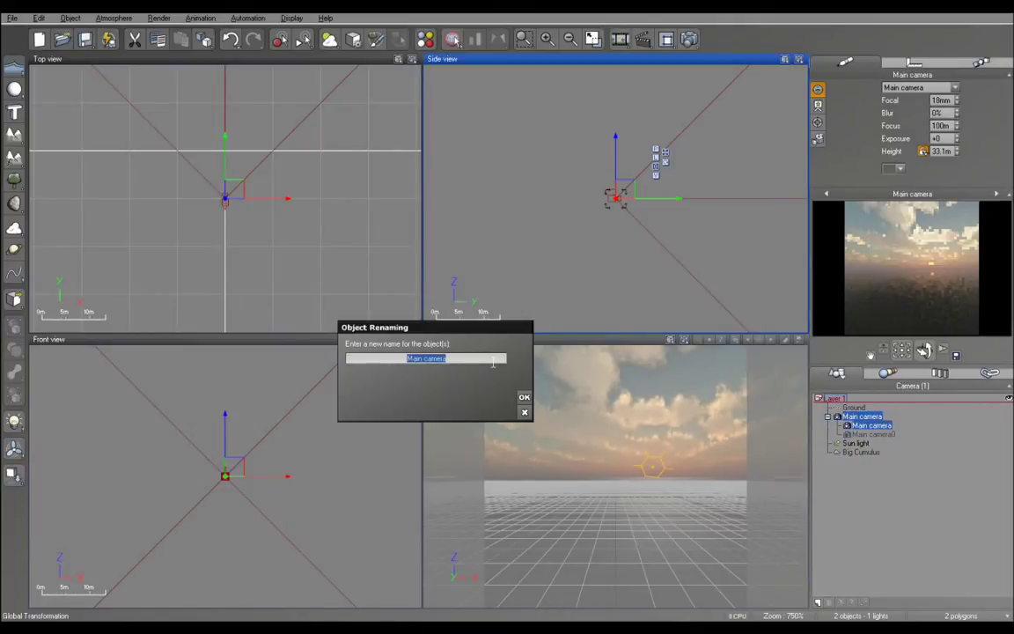
pyautogui.write('CameraFront')
pyautogui.press('Return')
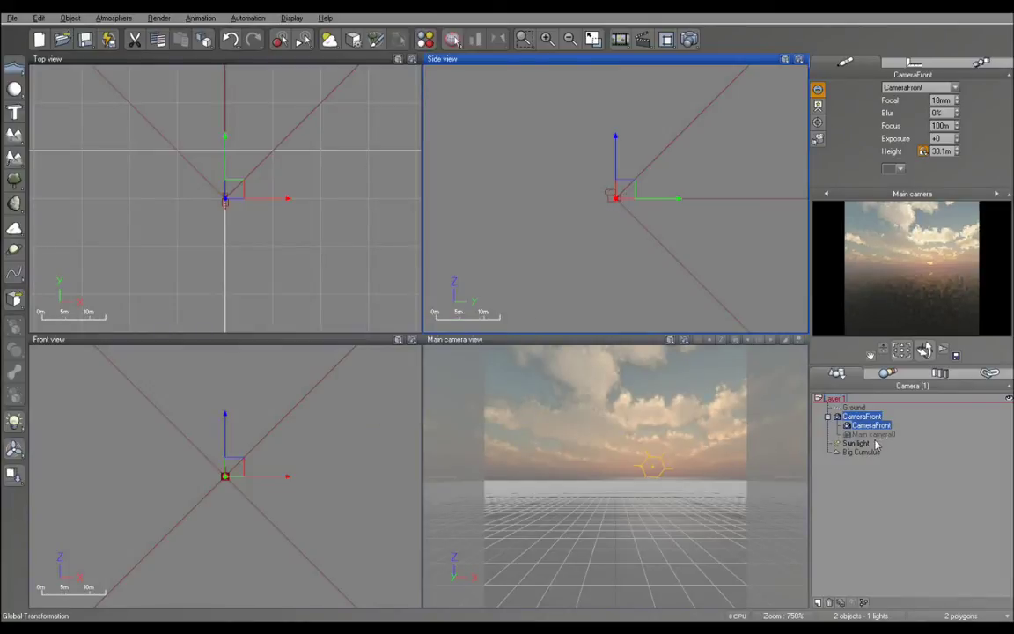
# Rename the duplicated camera as CameraRight
pyautogui.rightClick(875, 435)
pyautogui.click(908, 412)
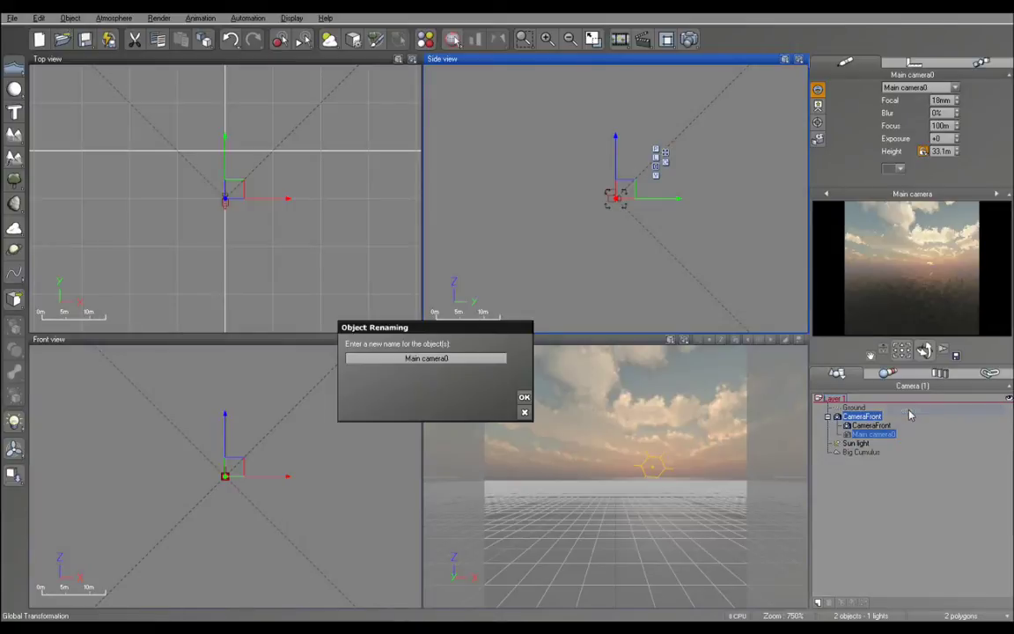
pyautogui.click(457, 359)
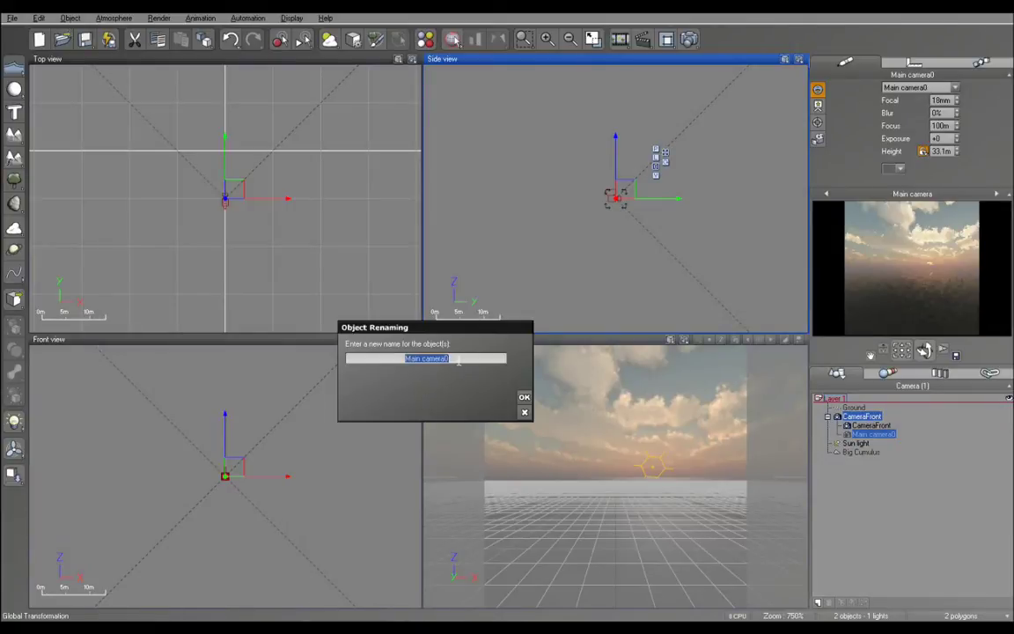
pyautogui.write('CameraRight')
pyautogui.press('Return')
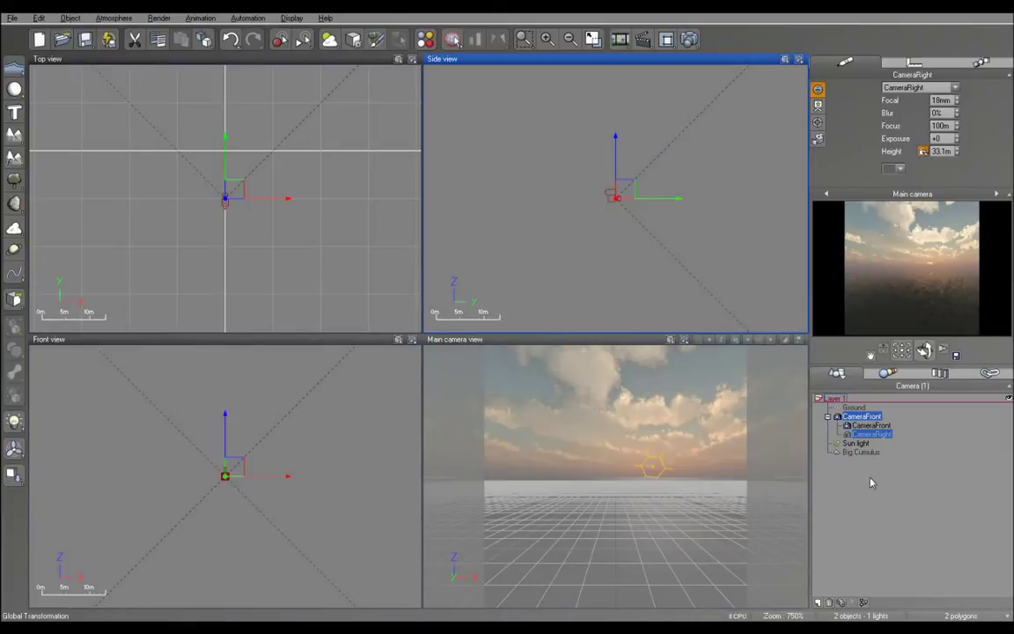
# Make CameraRight the active camera and set its yaw orientation to 90
pyautogui.doubleClick(849, 435)
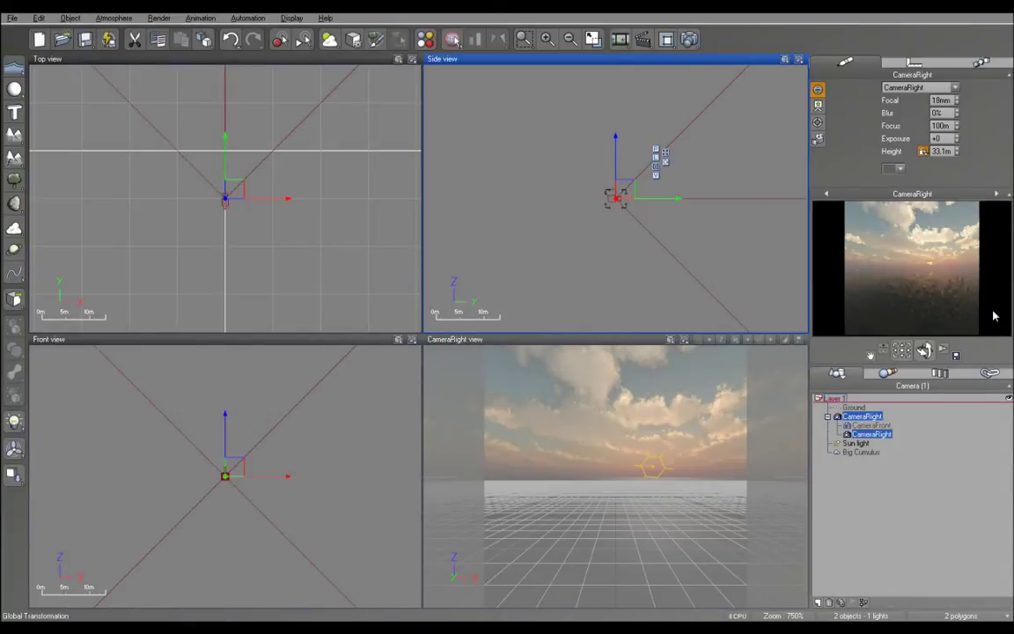
pyautogui.click(898, 63)
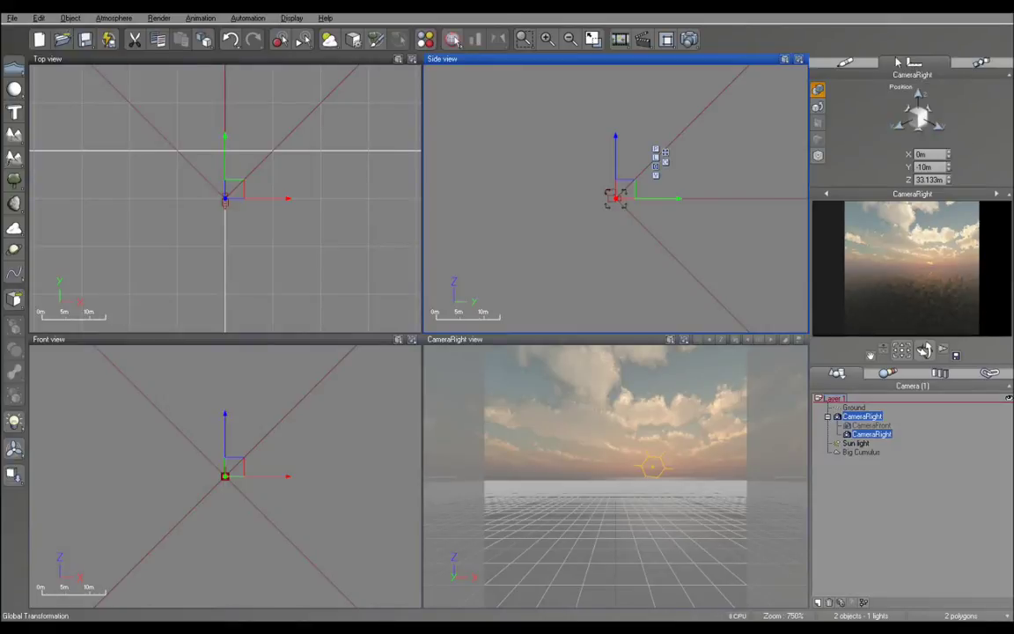
pyautogui.click(818, 107)
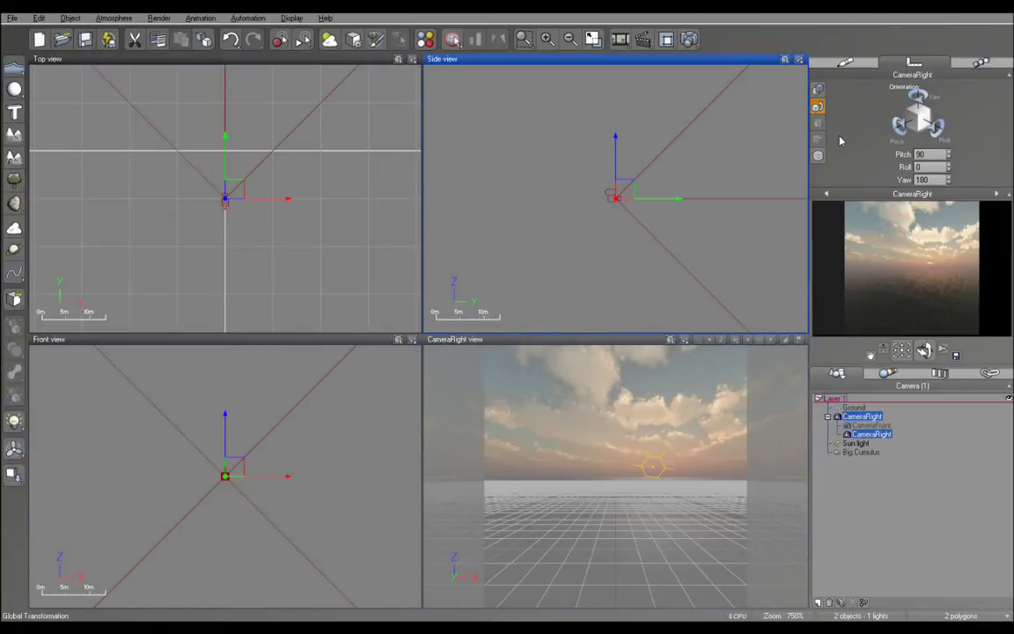
pyautogui.click(934, 181)
pyautogui.write('90')
pyautogui.press('Return')
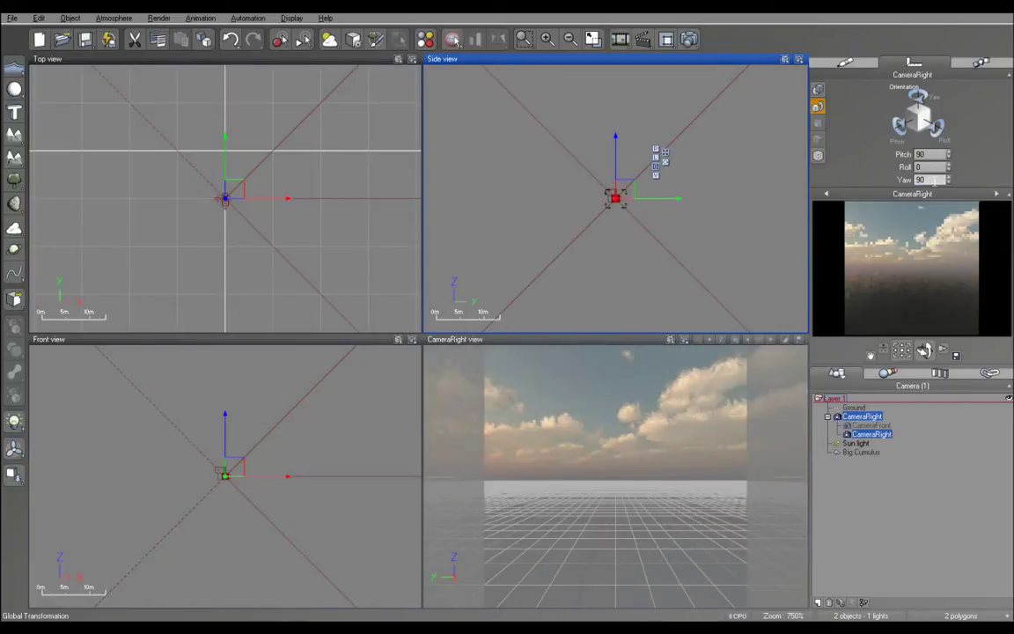
pyautogui.click(937, 180)
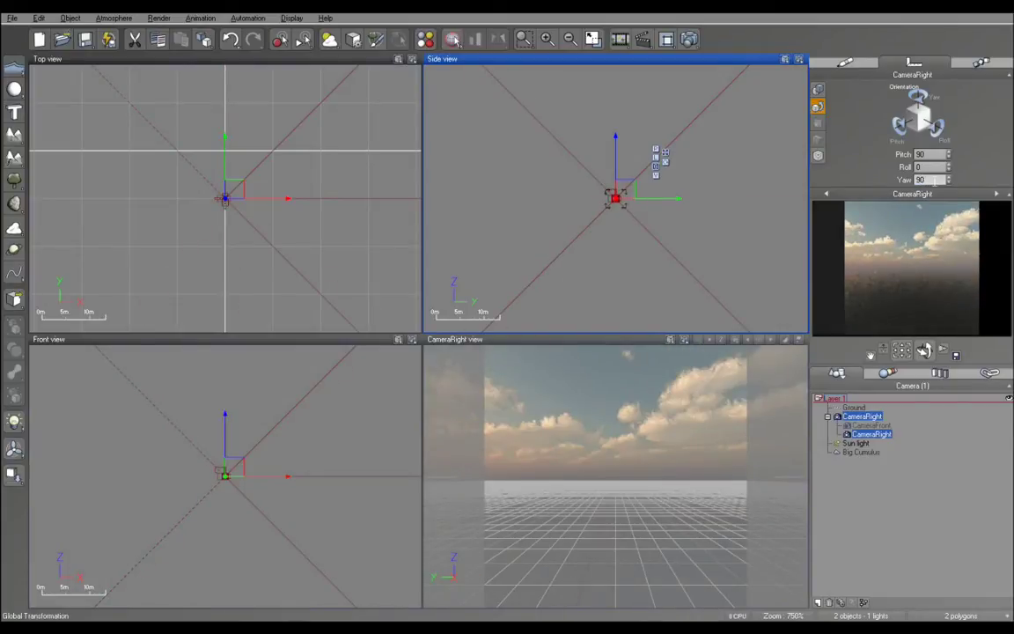
# Switch to CameraFront to check its direction, return to CameraRight and duplicate it
pyautogui.press('Return')
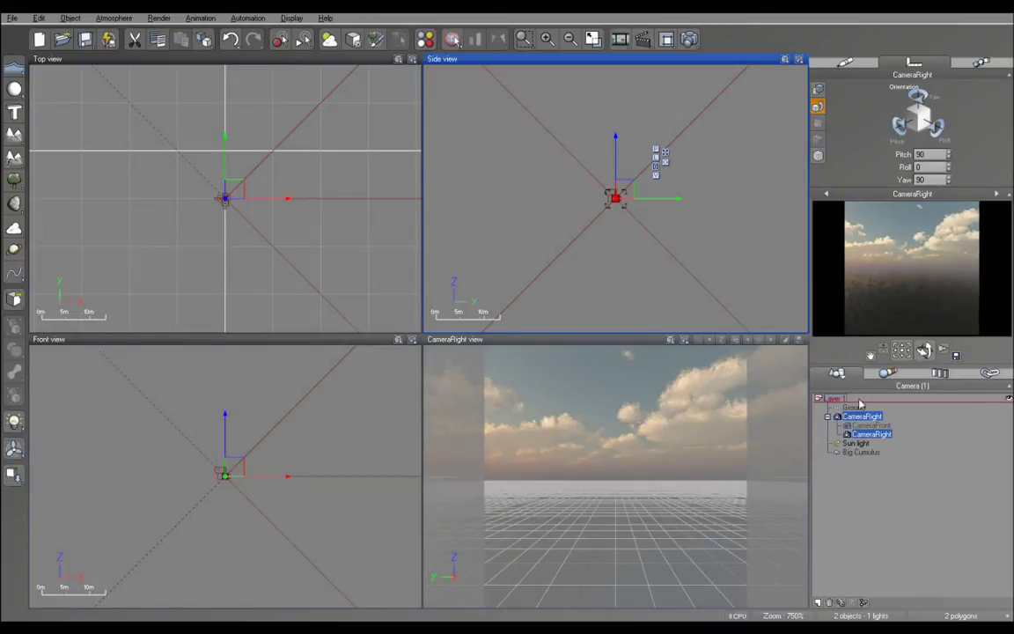
pyautogui.click(871, 426)
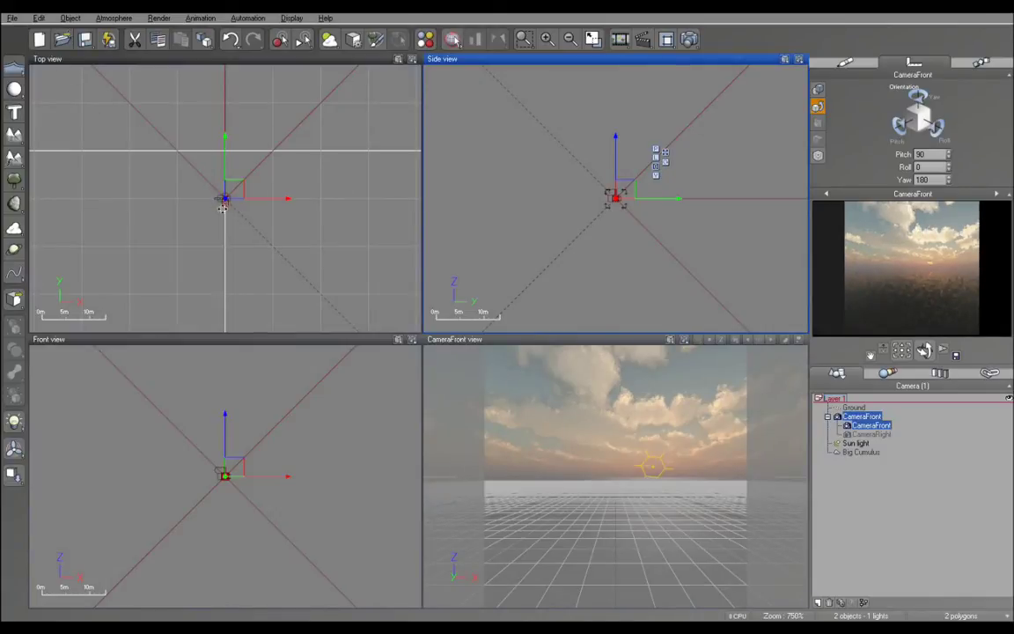
pyautogui.click(852, 435)
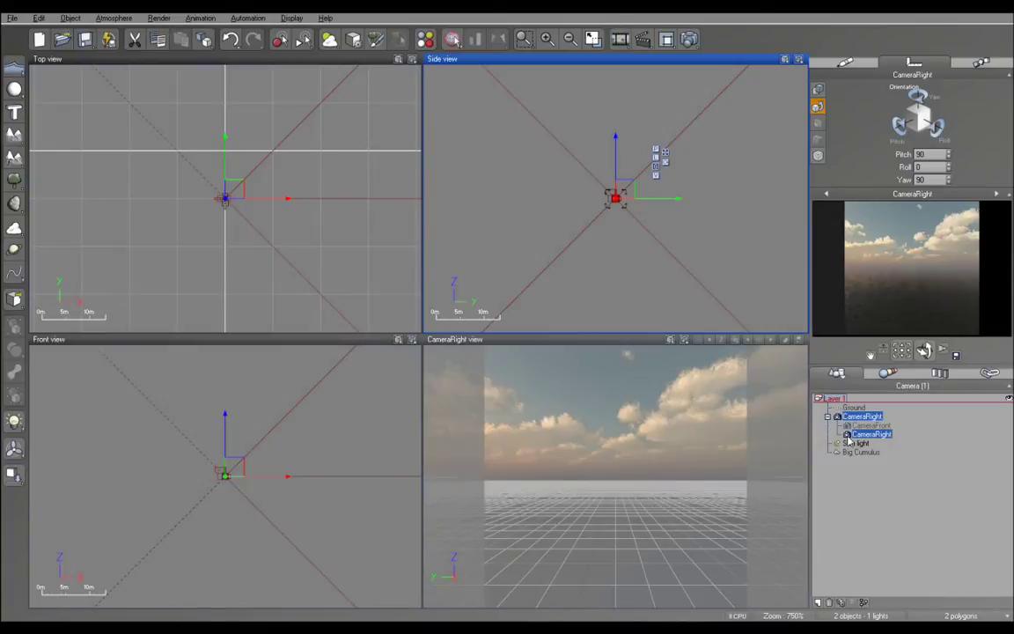
pyautogui.hotkey('alt', 'd')
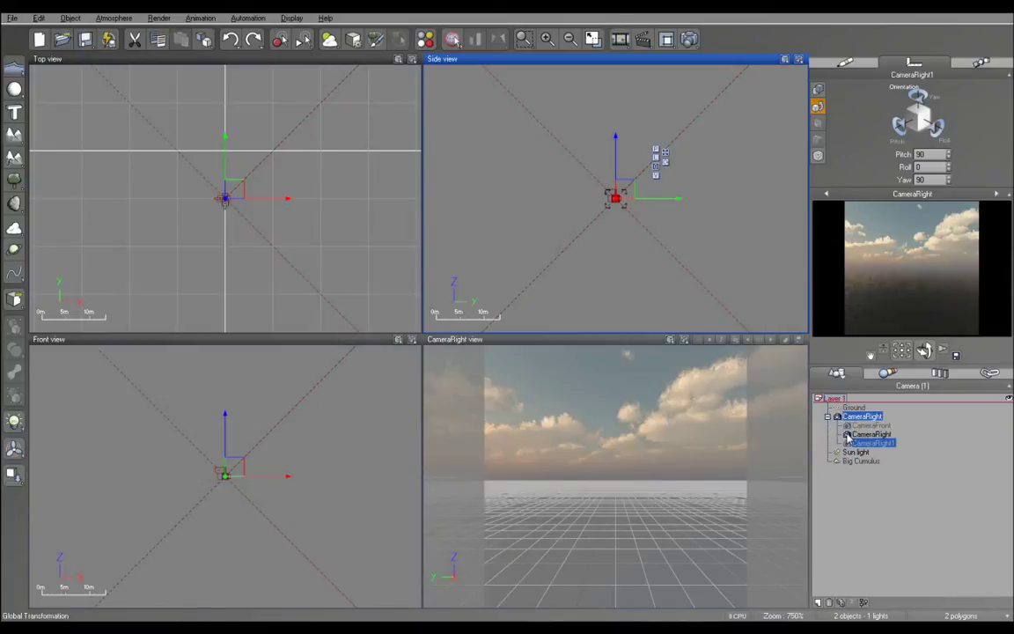
# Rename the duplicate of CameraRight as CameraBack
pyautogui.rightClick(870, 444)
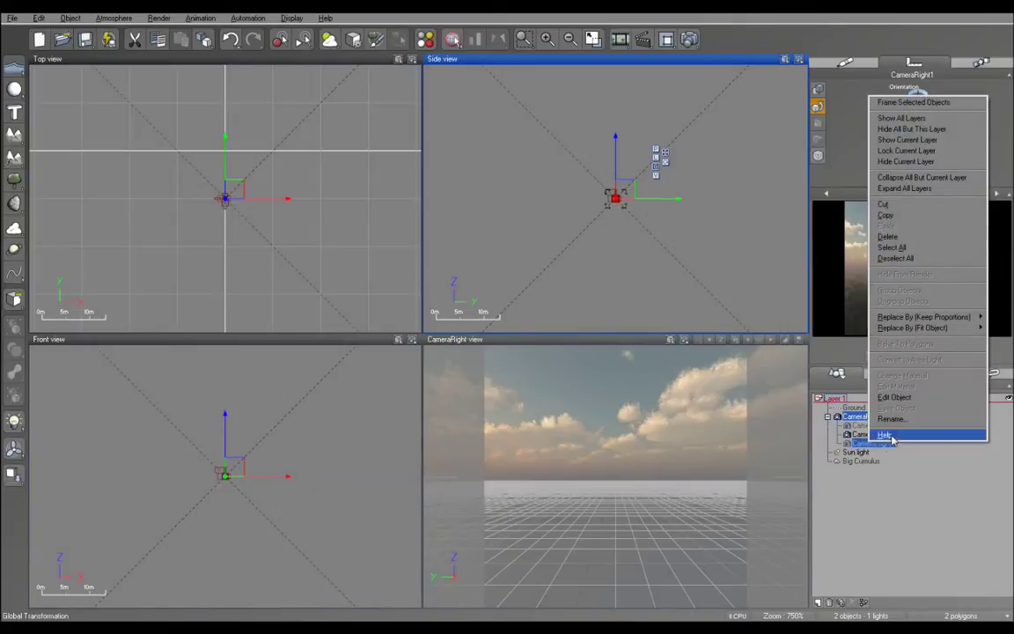
pyautogui.click(898, 417)
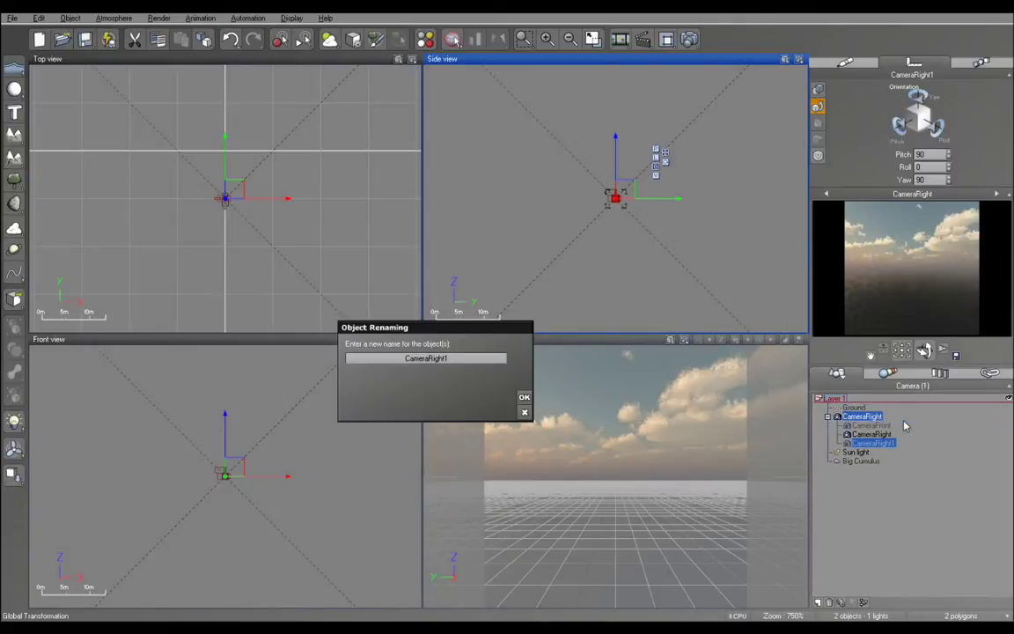
pyautogui.doubleClick(466, 360)
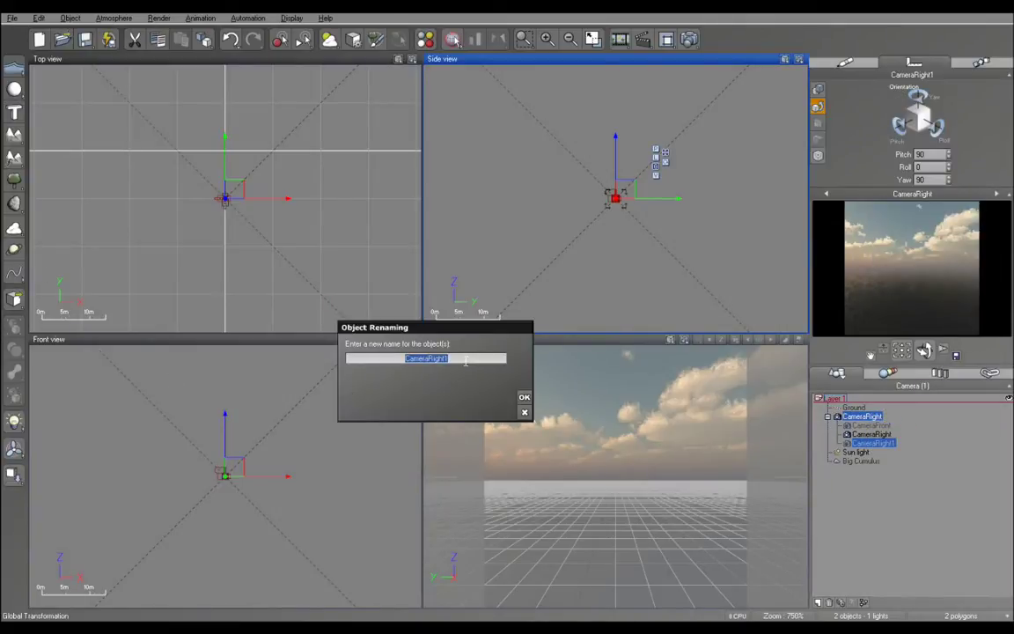
pyautogui.click(465, 360)
pyautogui.press('BackSpace')
pyautogui.press('BackSpace')
pyautogui.press('BackSpace')
pyautogui.press('BackSpace')
pyautogui.press('BackSpace')
pyautogui.press('BackSpace')
pyautogui.write('Back')
pyautogui.press('Return')
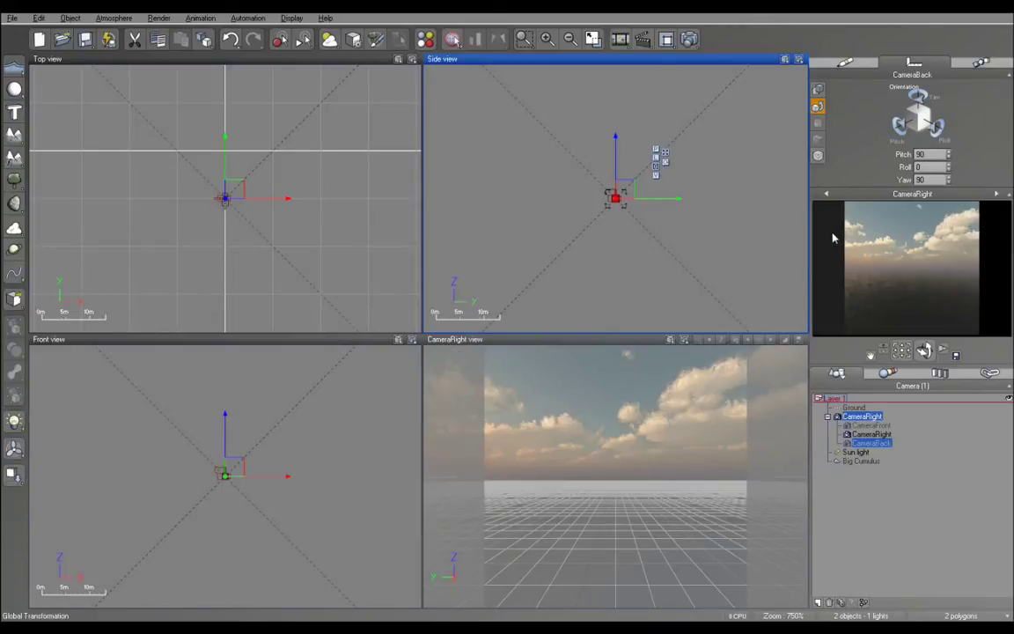
# Set CameraBack's yaw orientation to 0 and make it the active camera
pyautogui.click(926, 181)
pyautogui.write('0')
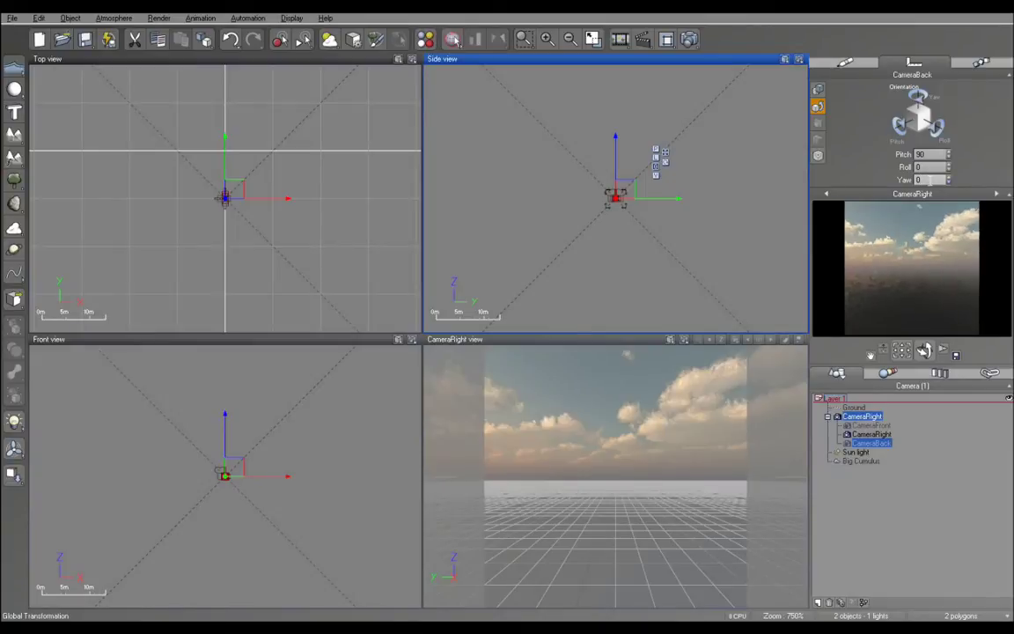
pyautogui.click(847, 443)
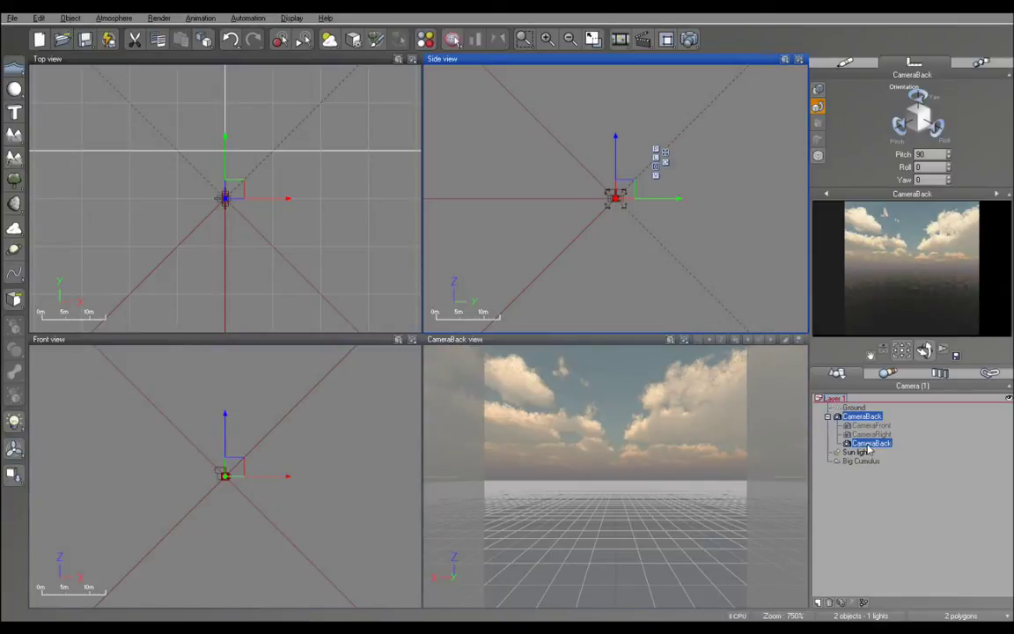
# Duplicate CameraBack and rename the copy as CameraLeft
pyautogui.hotkey('ctrl', 'd')
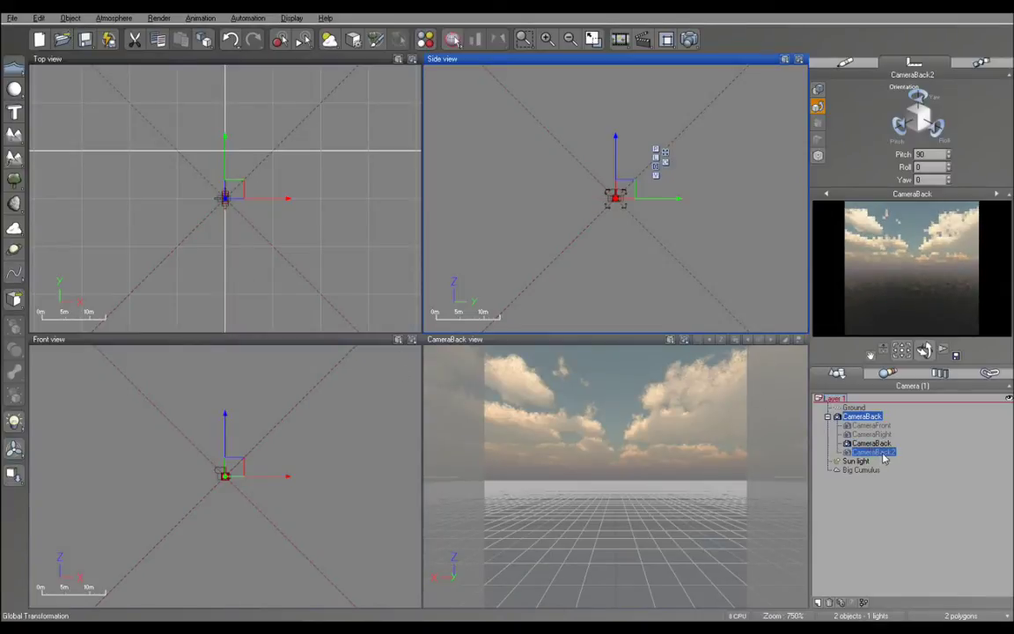
pyautogui.rightClick(883, 453)
pyautogui.click(905, 430)
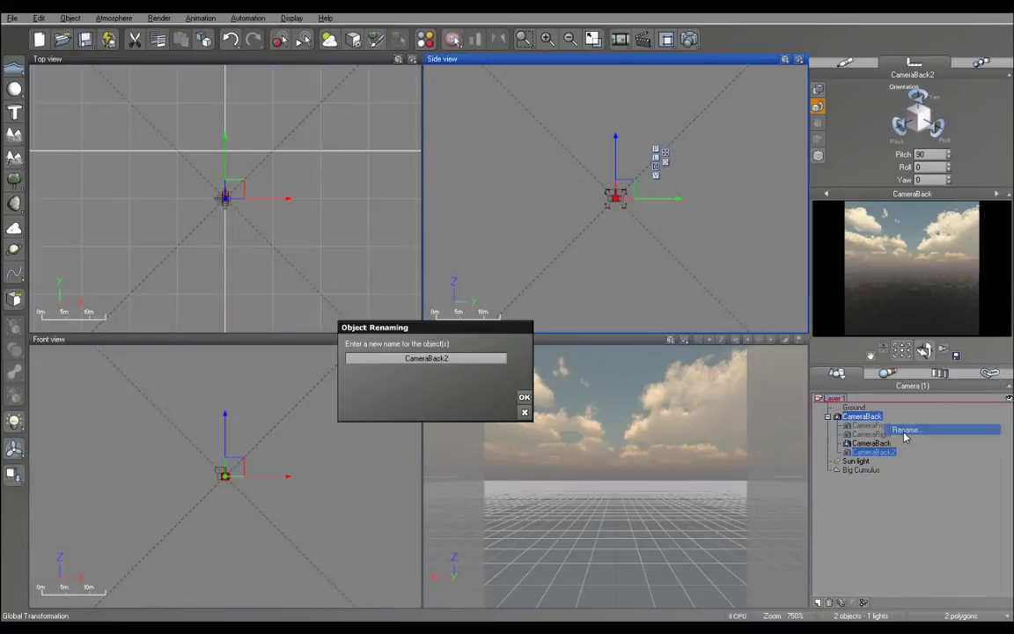
pyautogui.click(455, 356)
pyautogui.press('BackSpace')
pyautogui.press('BackSpace')
pyautogui.press('BackSpace')
pyautogui.press('BackSpace')
pyautogui.press('BackSpace')
pyautogui.press('BackSpace')
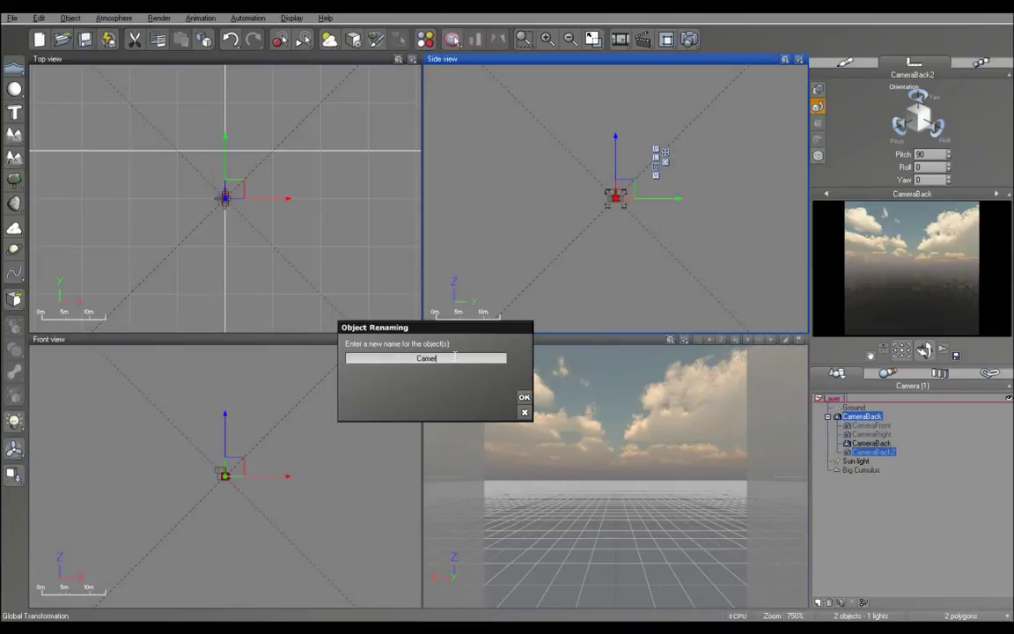
pyautogui.write('aLeft')
pyautogui.press('Return')
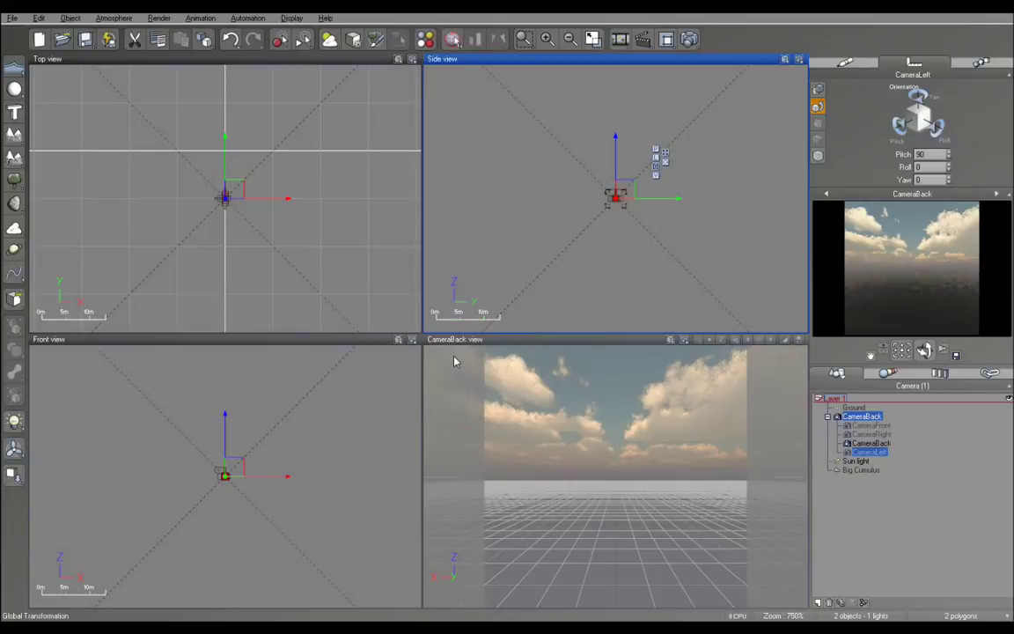
# Make CameraLeft the active camera and set its yaw orientation to 270
pyautogui.click(847, 454)
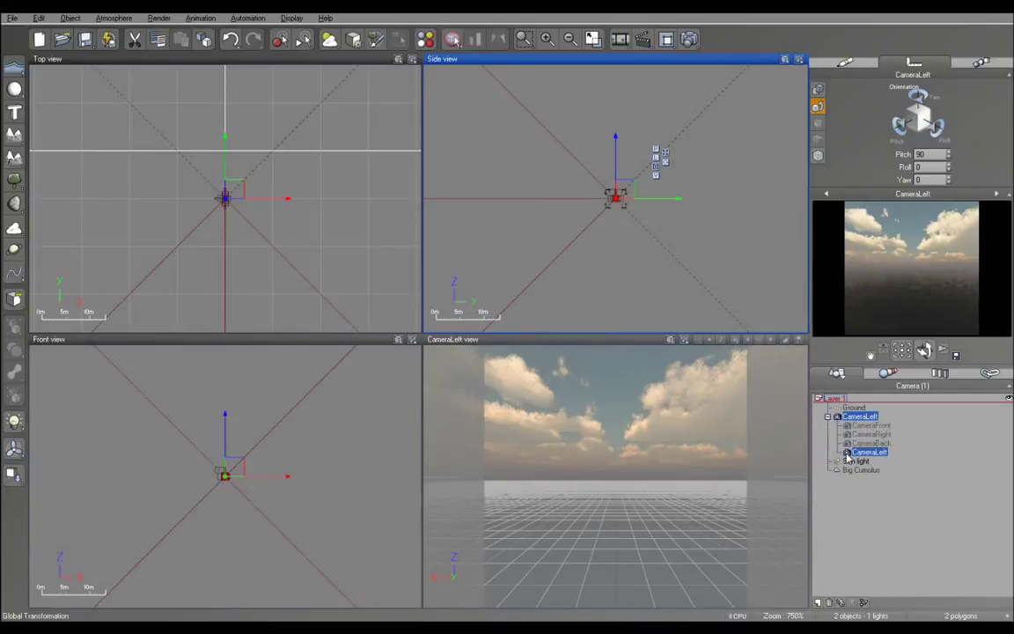
pyautogui.doubleClick(934, 179)
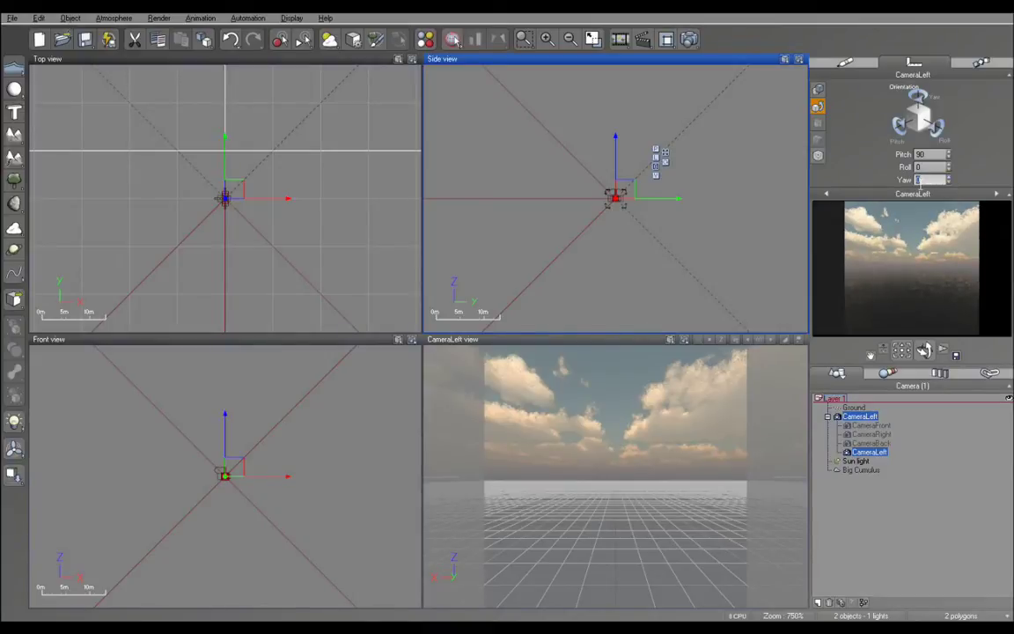
pyautogui.write('270')
pyautogui.press('Return')
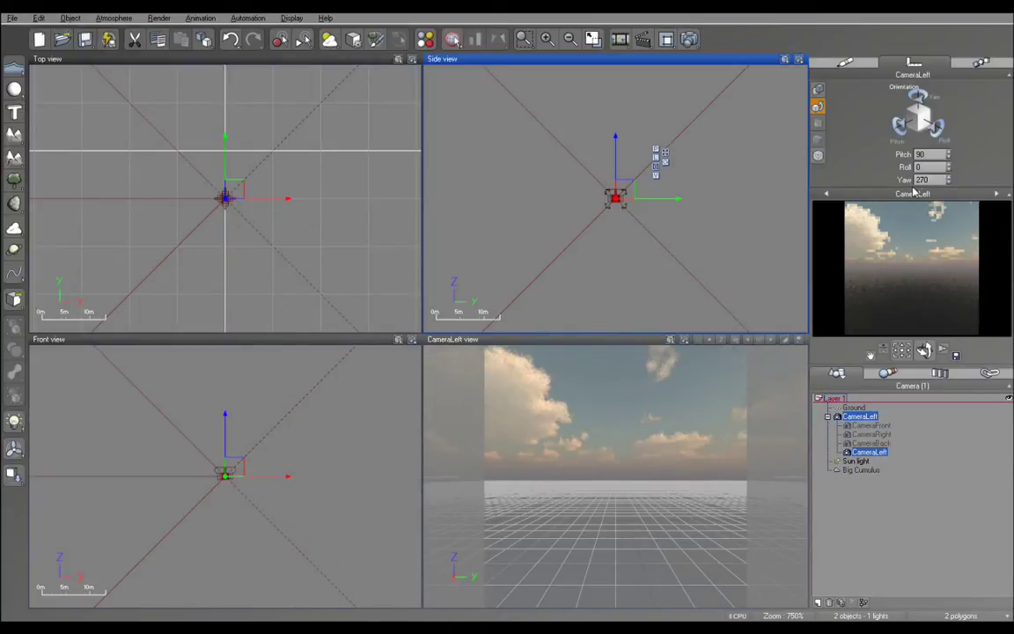
# Make CameraFront the active camera and create two duplicates of it
pyautogui.click(870, 425)
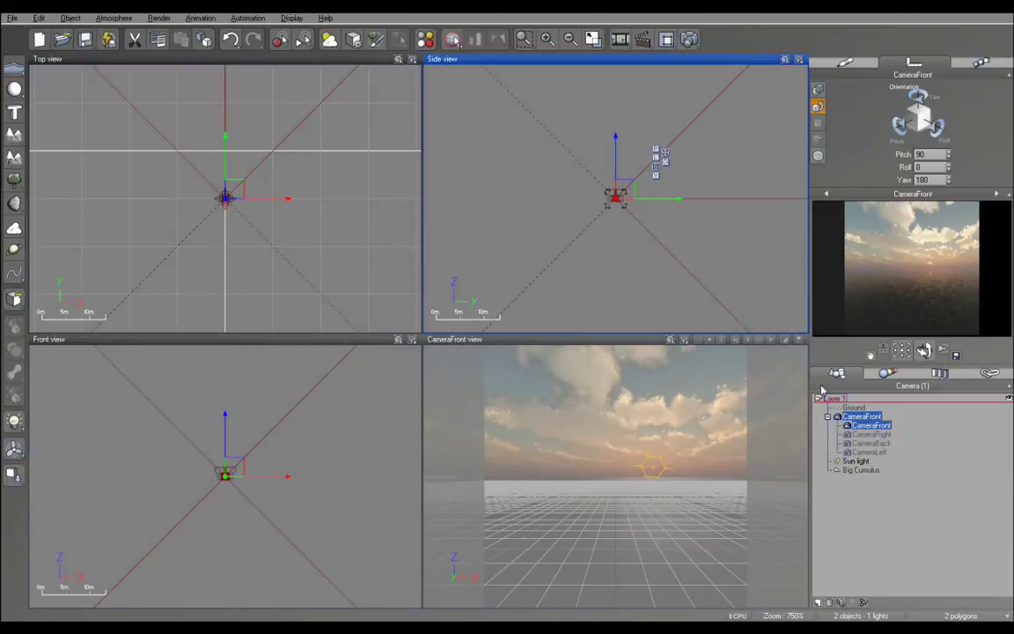
pyautogui.rightClick(848, 428)
pyautogui.click(847, 427)
pyautogui.hotkey('ctrl', 'd')
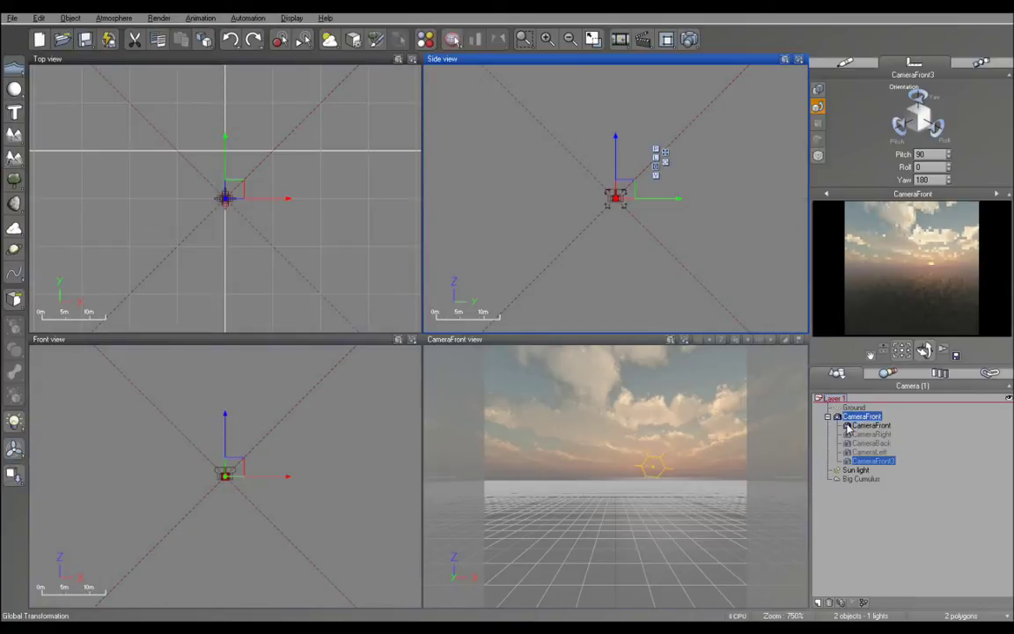
pyautogui.hotkey('ctrl', 'd')
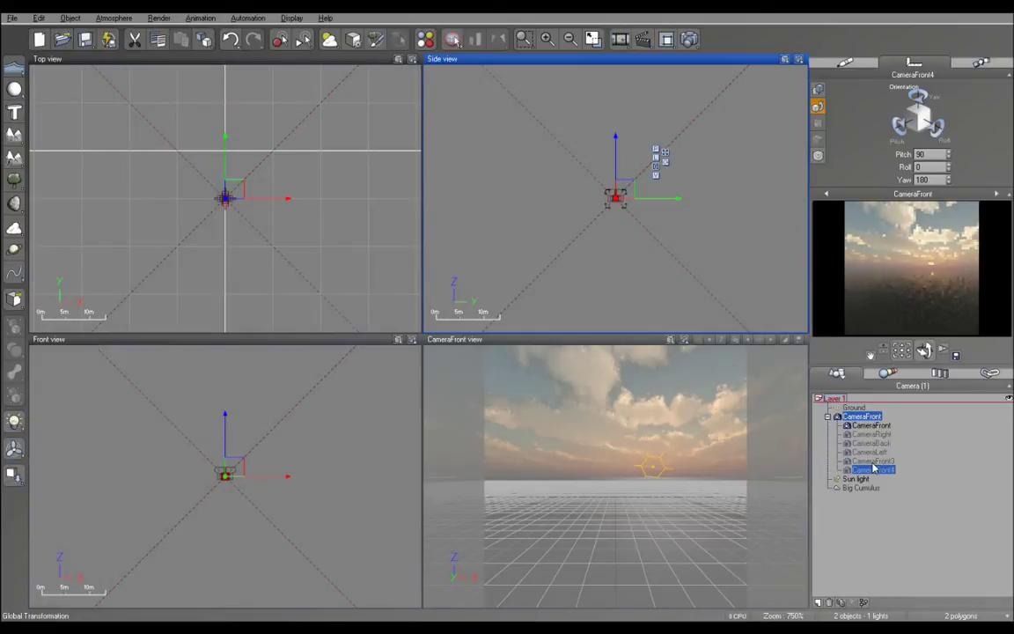
# Rename the first duplicate of CameraFront as CameraUp
pyautogui.rightClick(874, 460)
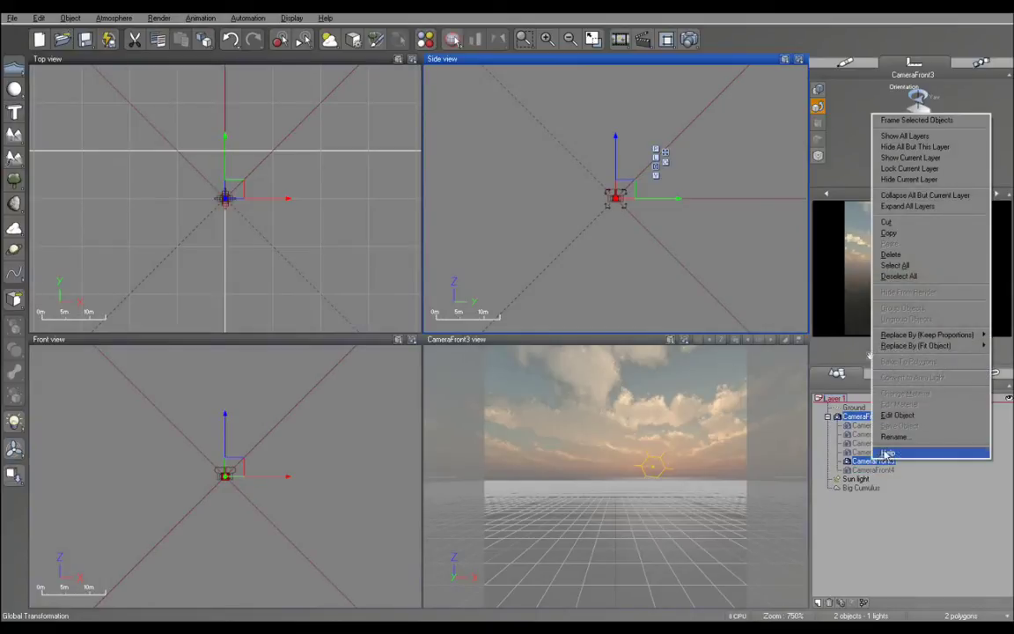
pyautogui.click(894, 437)
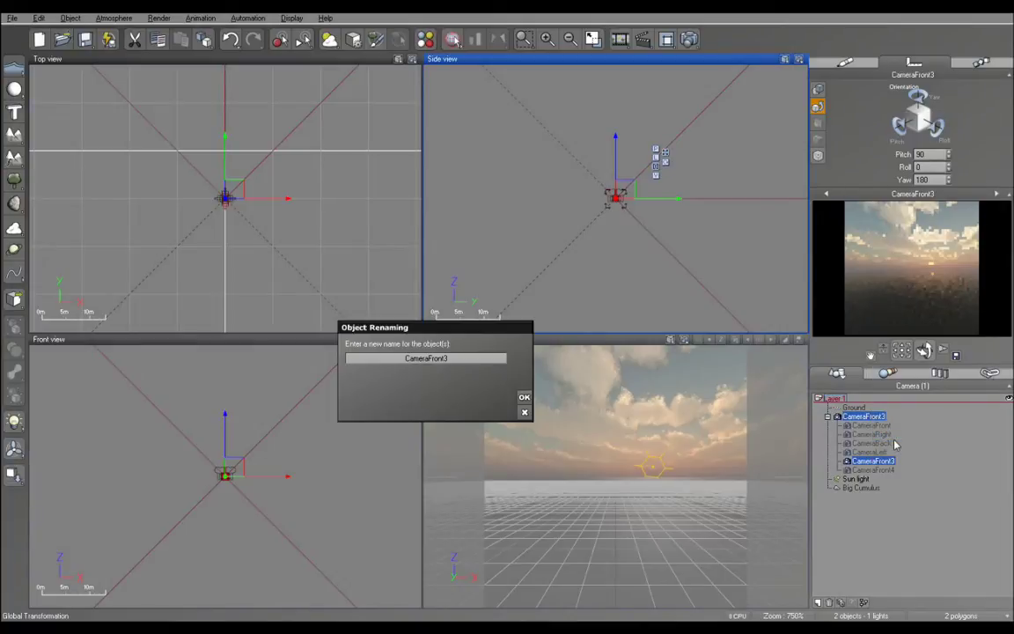
pyautogui.doubleClick(491, 360)
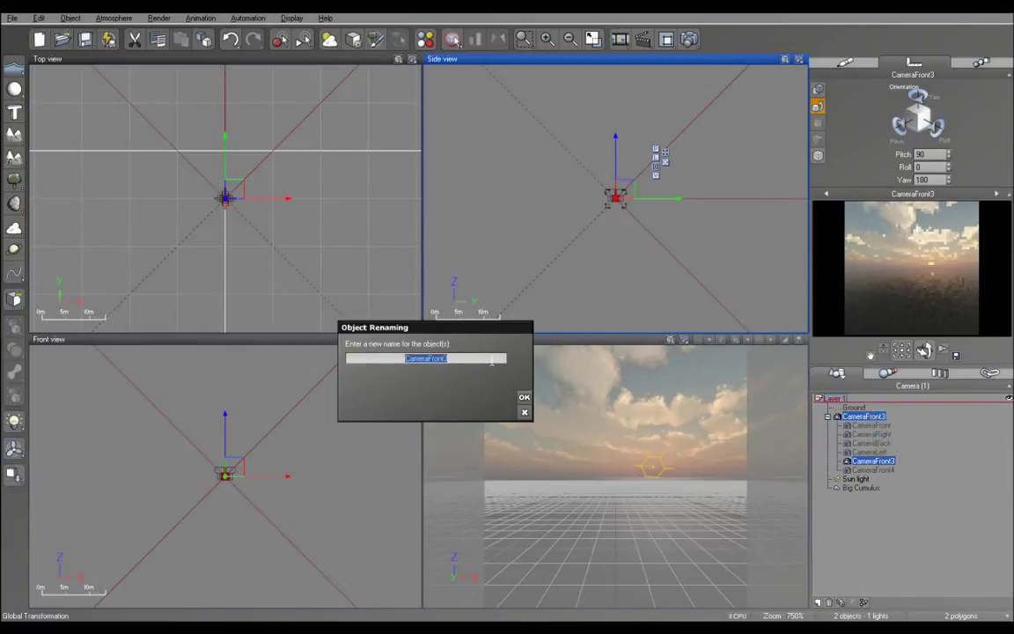
pyautogui.write('CameraFr')
pyautogui.press('BackSpace')
pyautogui.write('Up')
pyautogui.press('Return')
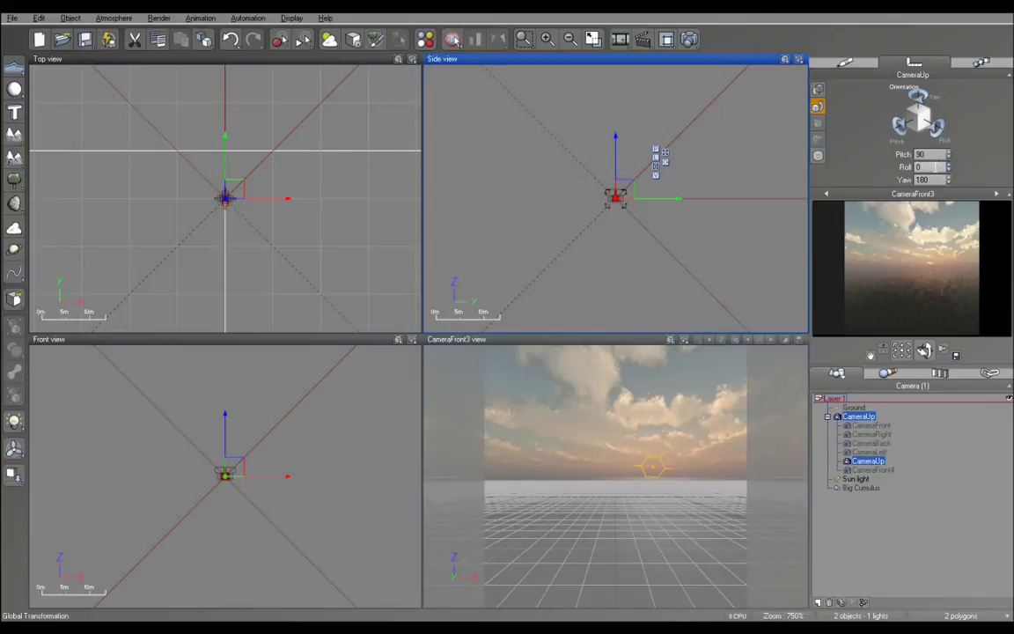
# Set CameraUp's pitch orientation to 0 to aim it straight up at the sky
pyautogui.doubleClick(933, 157)
pyautogui.write('0')
pyautogui.press('Return')
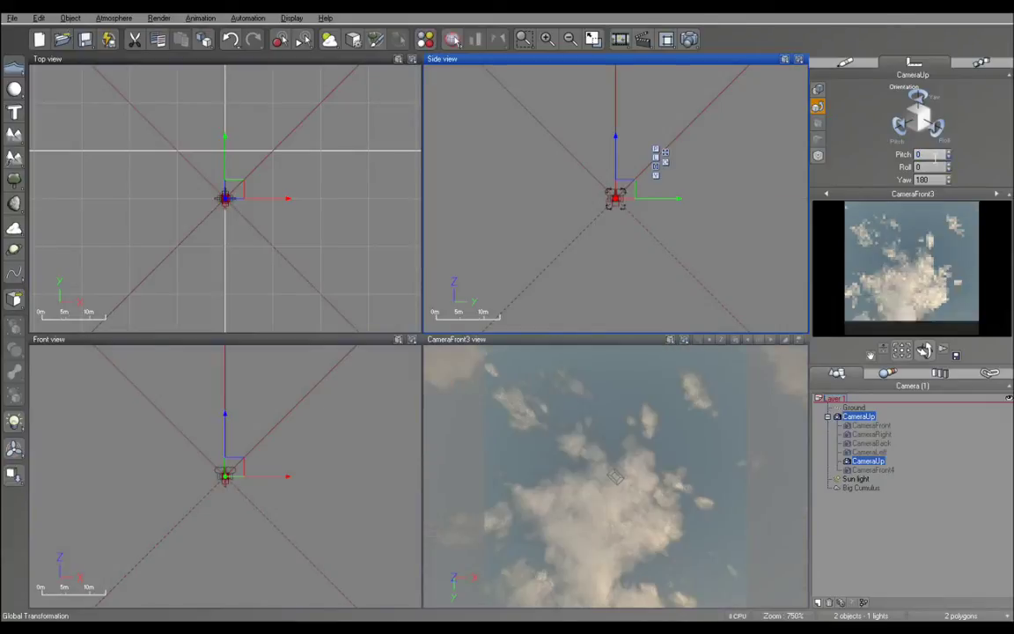
# Rename the remaining duplicate of CameraFront as CameraDown
pyautogui.click(867, 470)
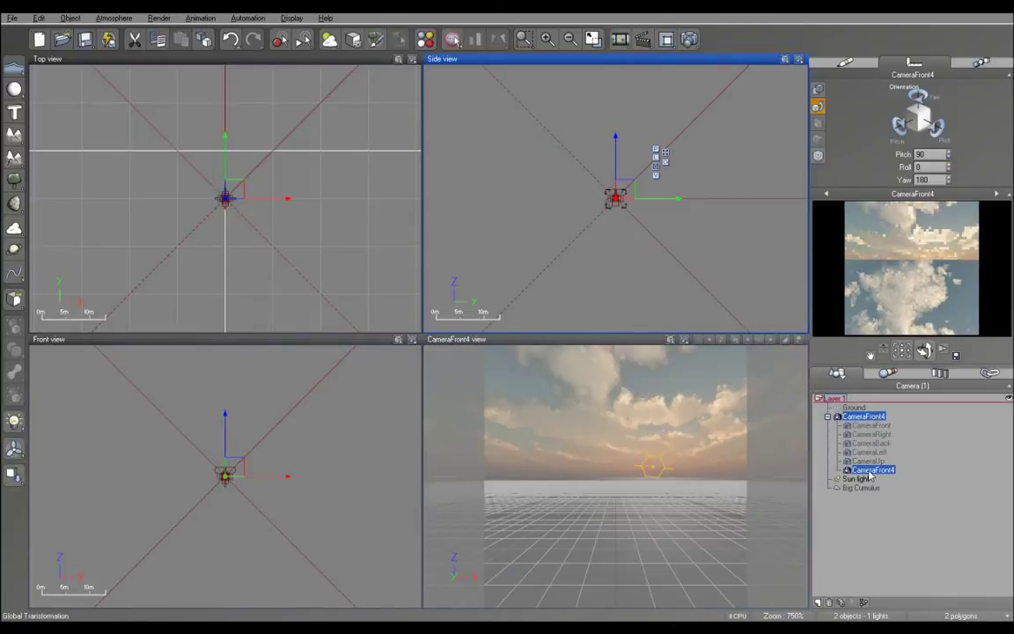
pyautogui.rightClick(872, 470)
pyautogui.click(893, 446)
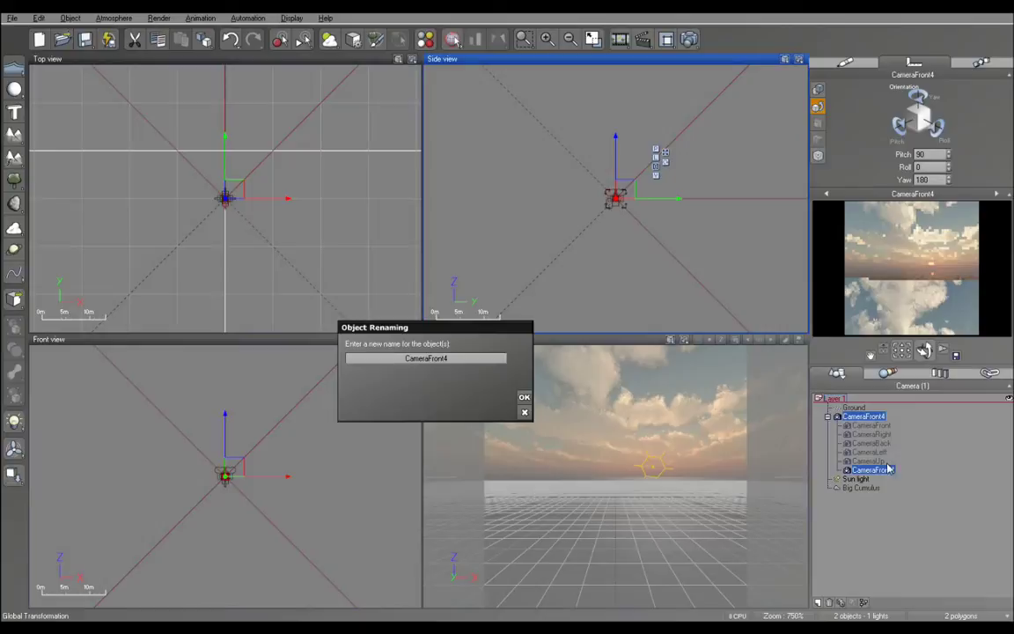
pyautogui.click(482, 361)
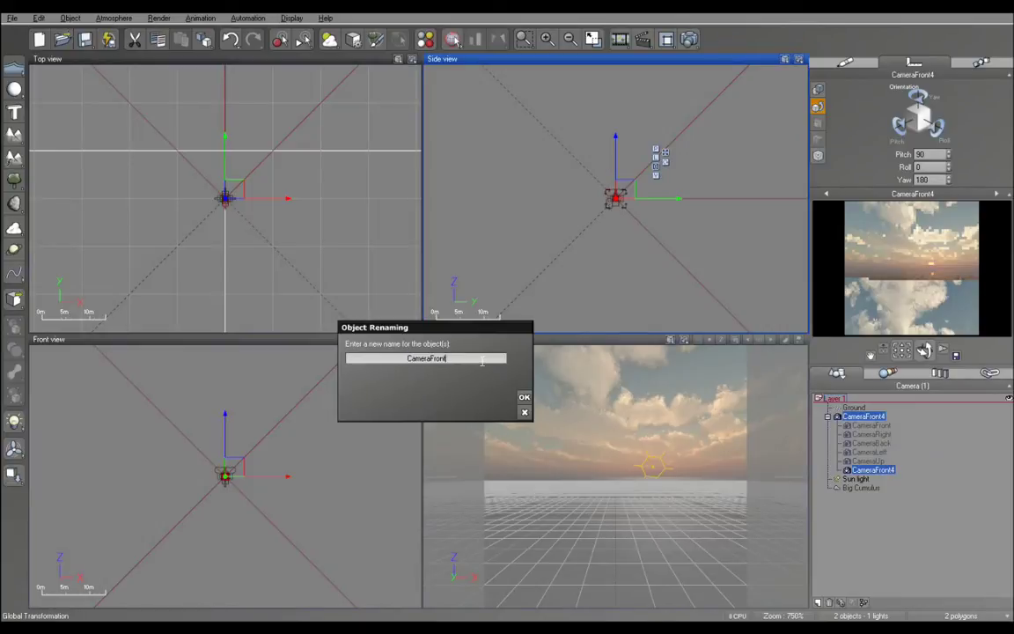
pyautogui.press('BackSpace')
pyautogui.press('BackSpace')
pyautogui.press('BackSpace')
pyautogui.press('BackSpace')
pyautogui.press('BackSpace')
pyautogui.press('BackSpace')
pyautogui.write('Down')
pyautogui.press('Return')
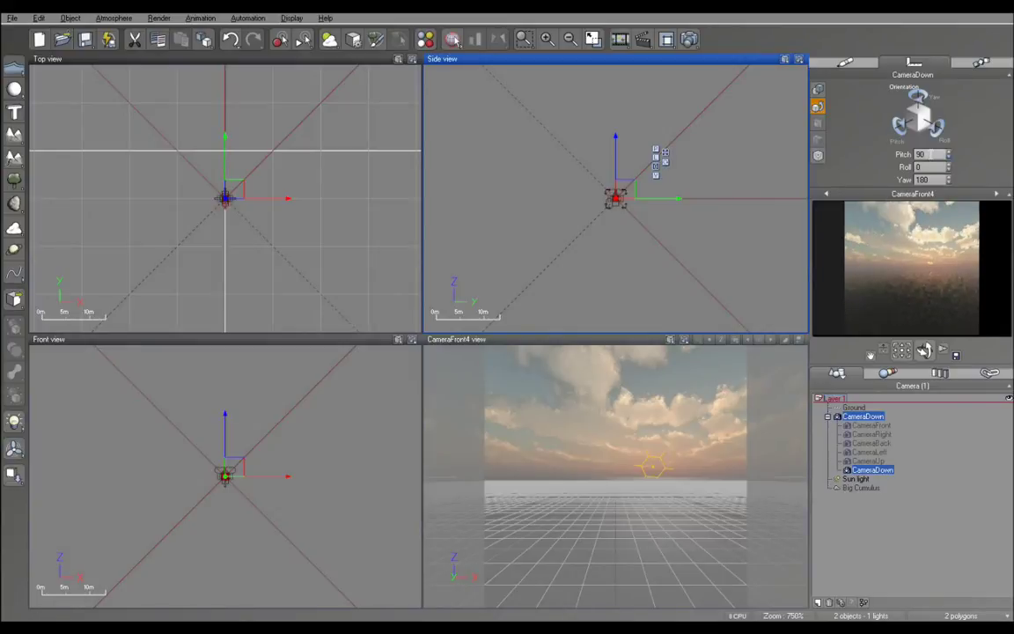
# Set CameraDown's pitch orientation to 180 to aim it straight down
pyautogui.doubleClick(925, 154)
pyautogui.write('180')
pyautogui.press('Return')
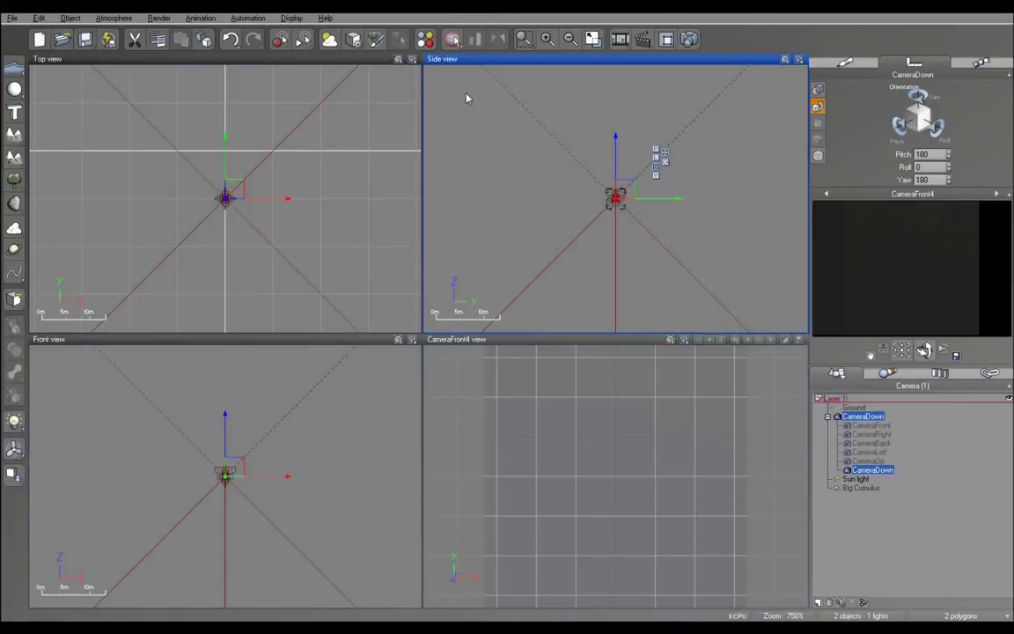
# Review the atmosphere's sun, light, clouds, sky, fog and haze, wind and effects settings, and close the Atmosphere Editor without applying changes
pyautogui.click(329, 39)
pyautogui.click(345, 205)
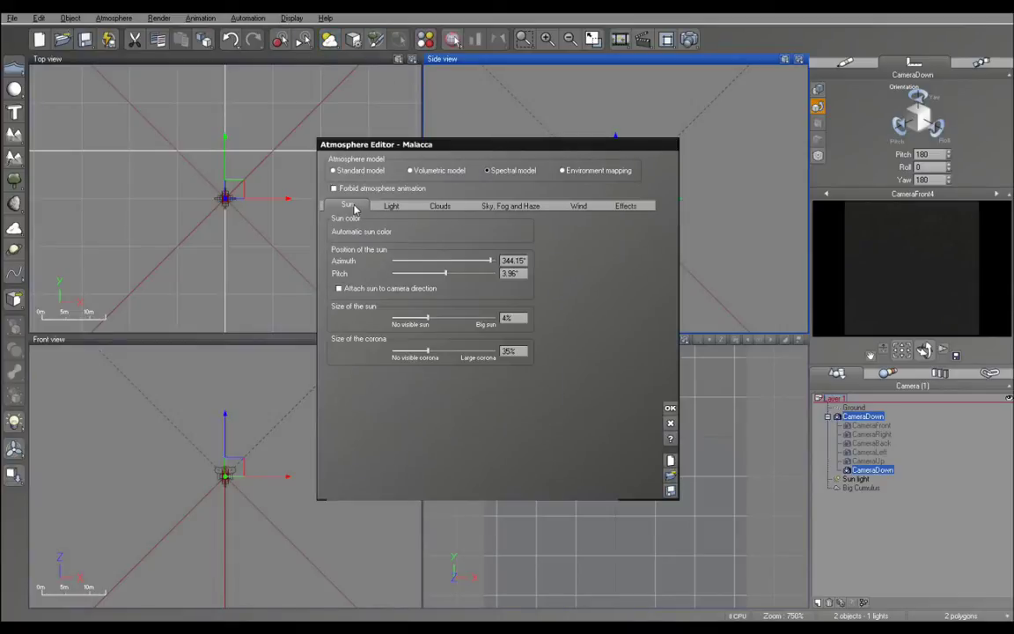
pyautogui.click(382, 206)
pyautogui.click(440, 205)
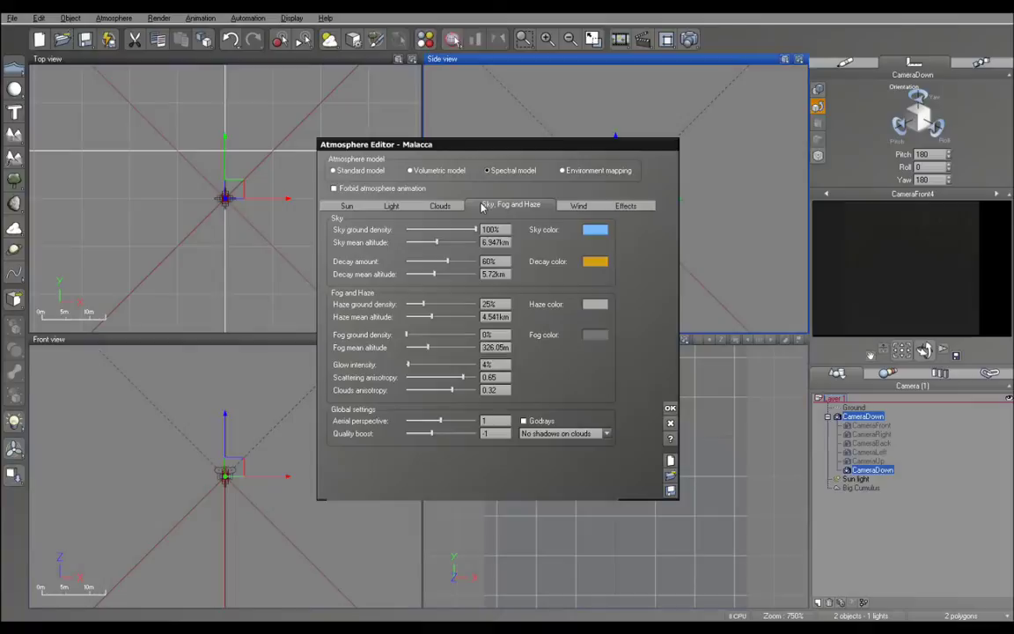
pyautogui.click(574, 205)
pyautogui.click(618, 205)
pyautogui.click(353, 206)
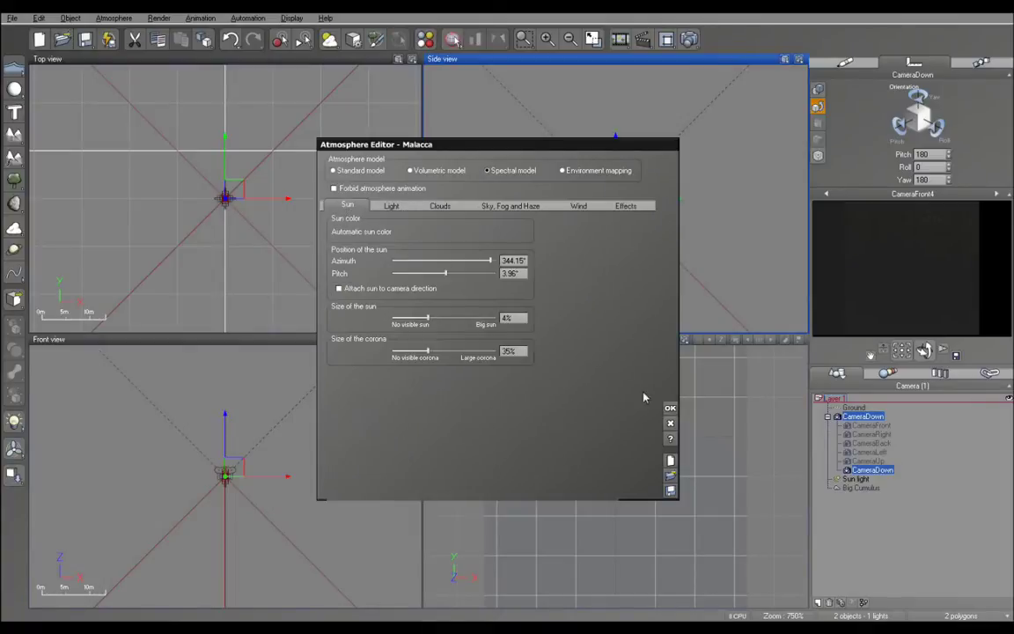
pyautogui.click(671, 425)
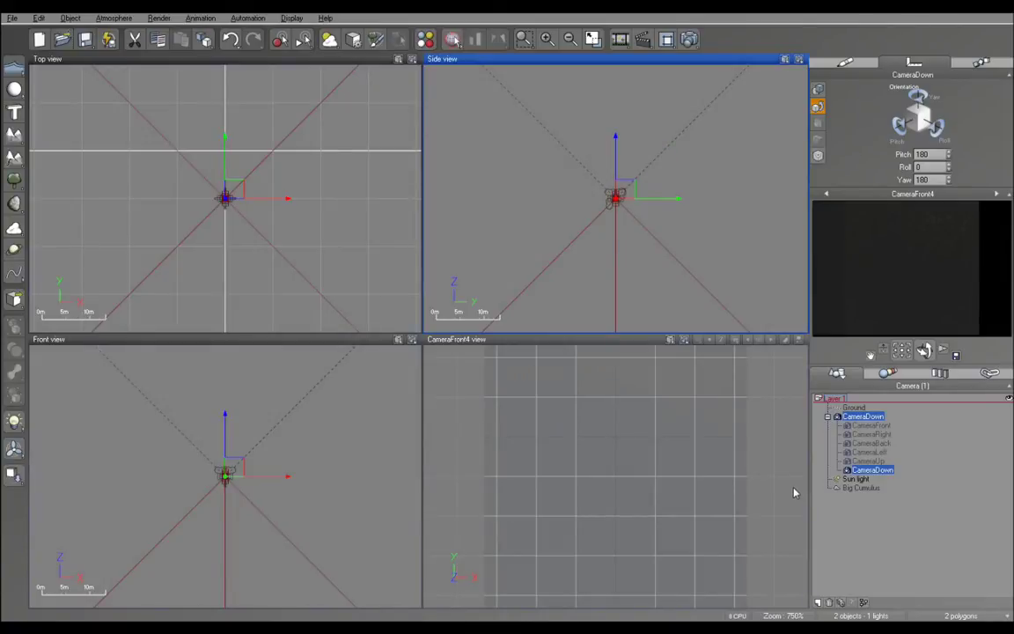
# Make CameraFront the active camera
pyautogui.click(851, 426)
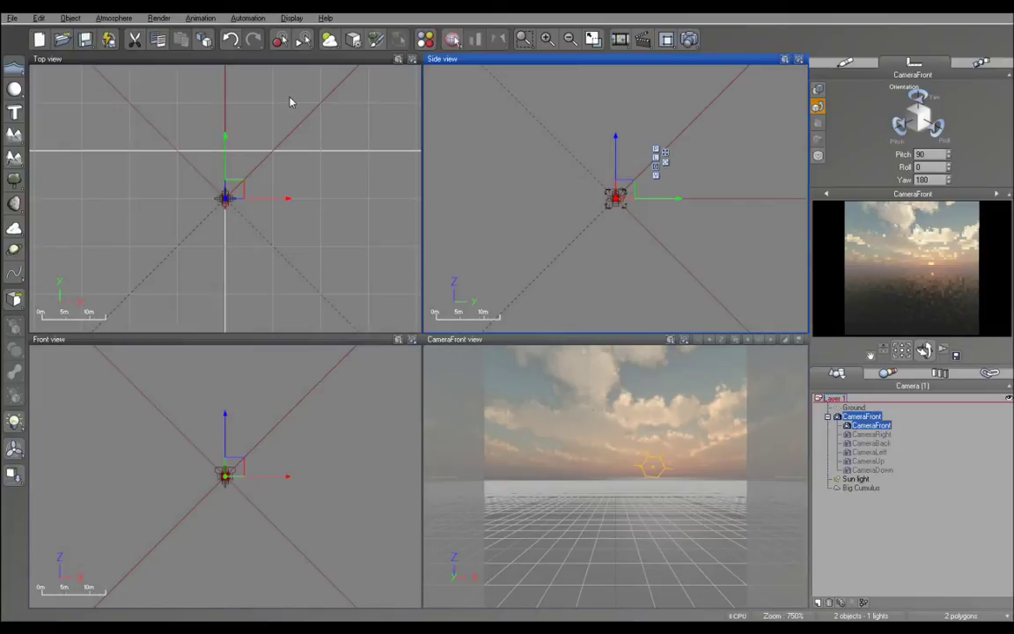
# Set the render destination to screen with a 512 x 512 pixel picture size, and render the CameraFront view
pyautogui.click(690, 40)
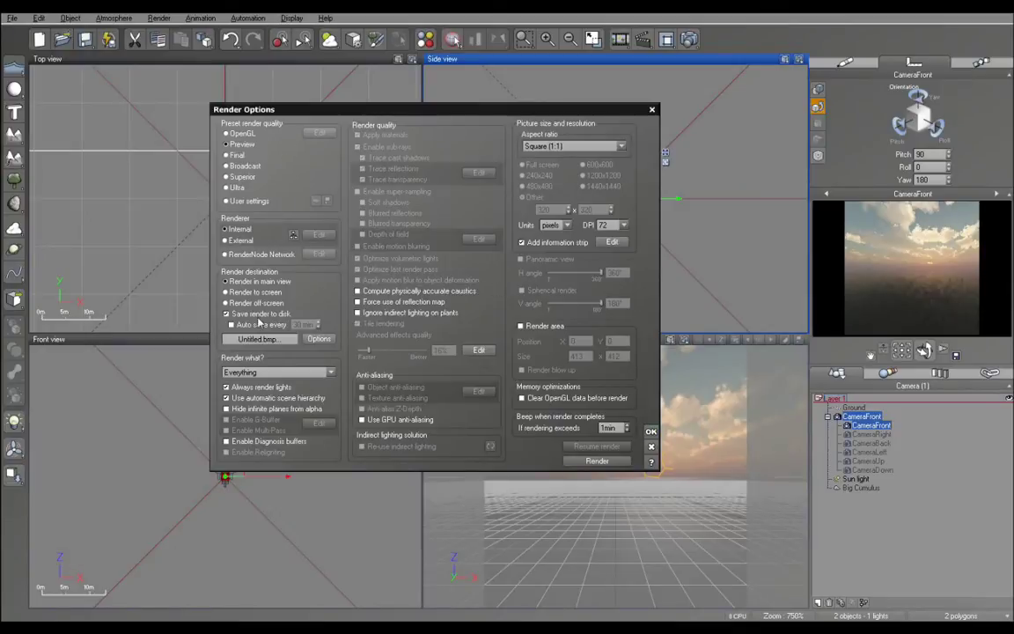
pyautogui.click(225, 293)
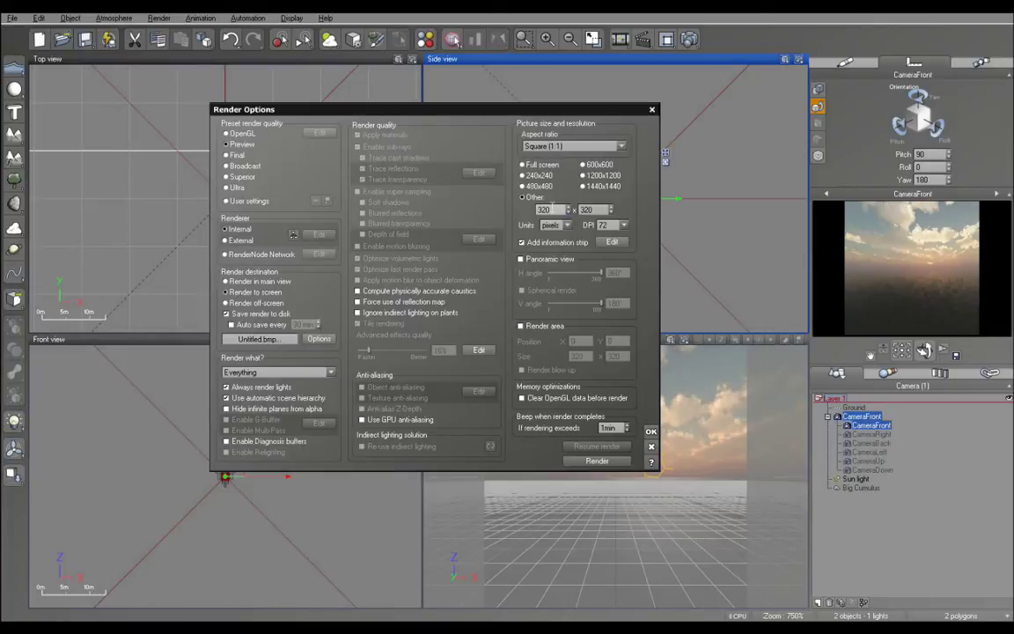
pyautogui.click(556, 210)
pyautogui.doubleClick(556, 215)
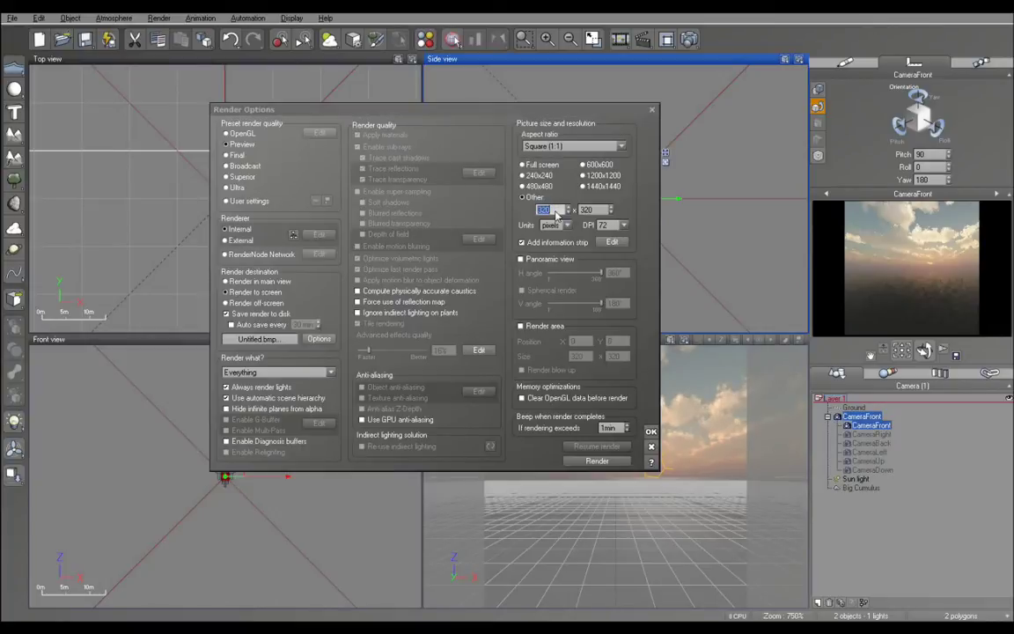
pyautogui.write('512')
pyautogui.click(597, 461)
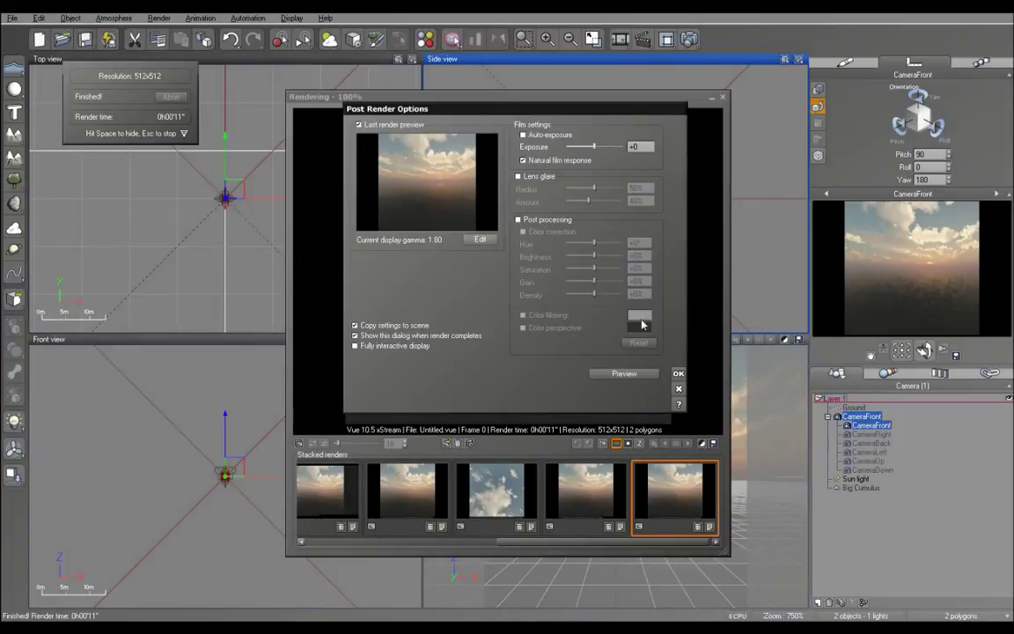
# Accept the post-render options and close the render display without saving the picture
pyautogui.click(678, 375)
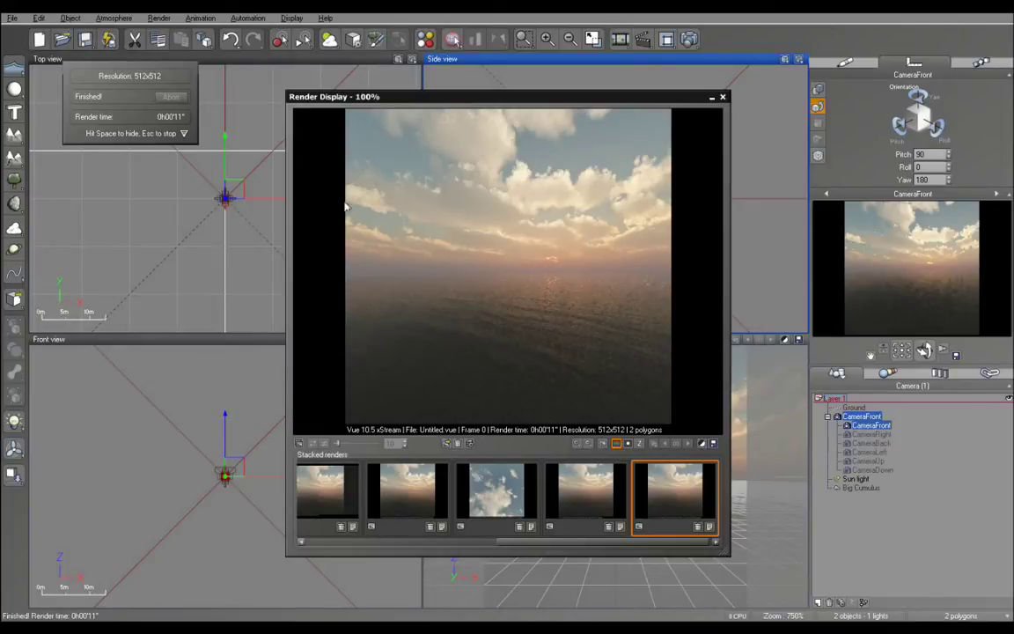
pyautogui.click(713, 443)
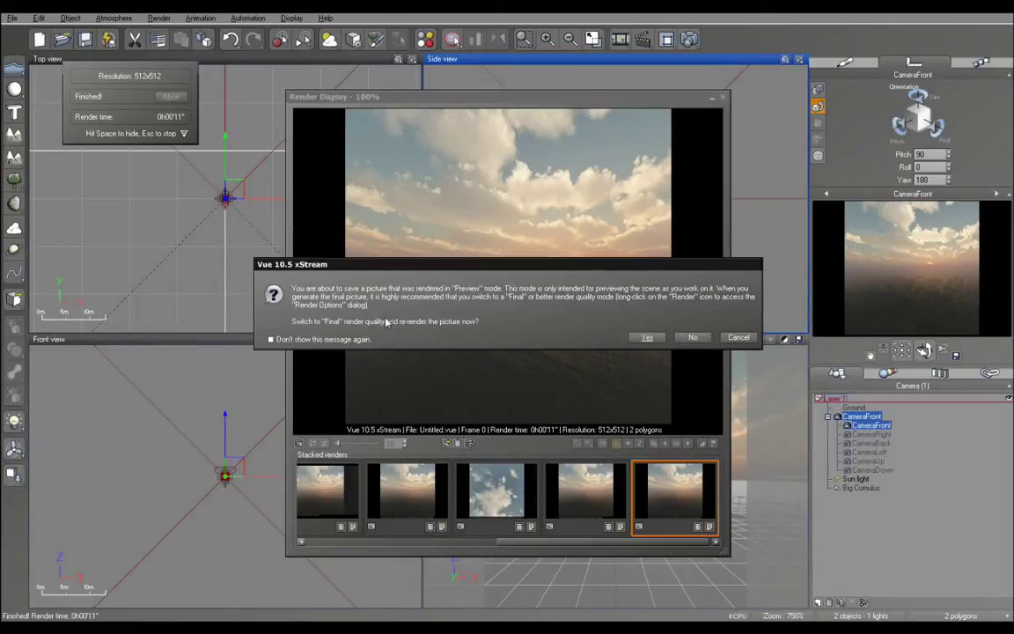
pyautogui.click(739, 338)
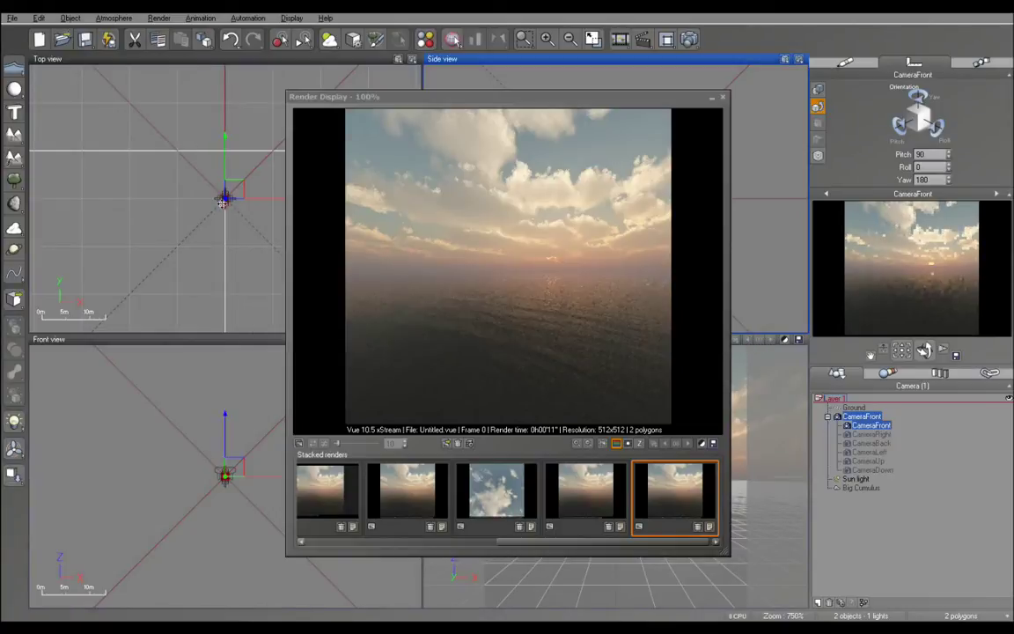
pyautogui.click(722, 97)
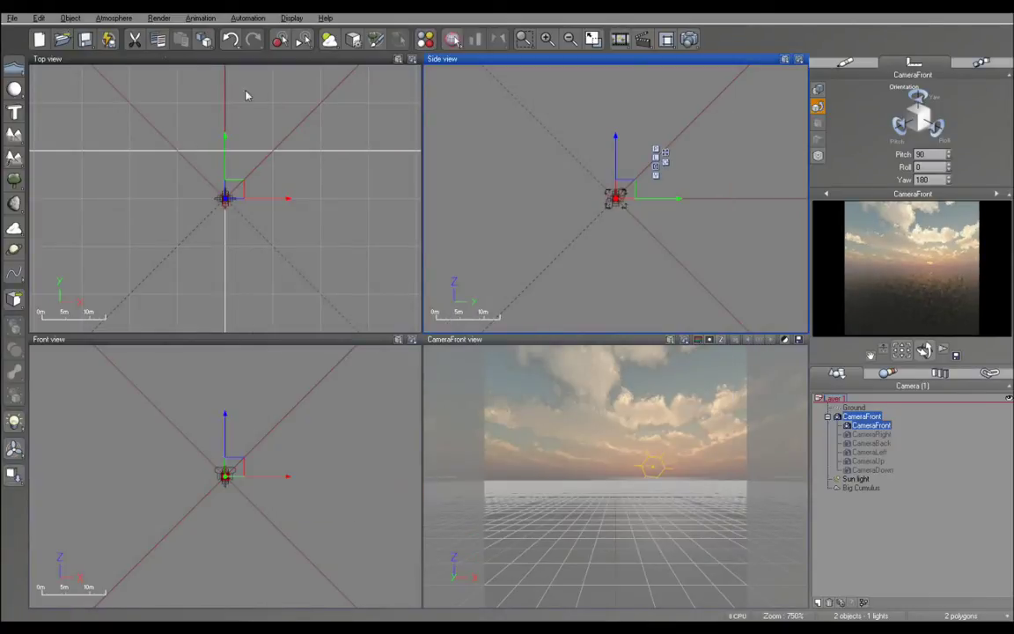
# Set the preset render quality to Broadcast and apply the render options without rendering
pyautogui.click(690, 41)
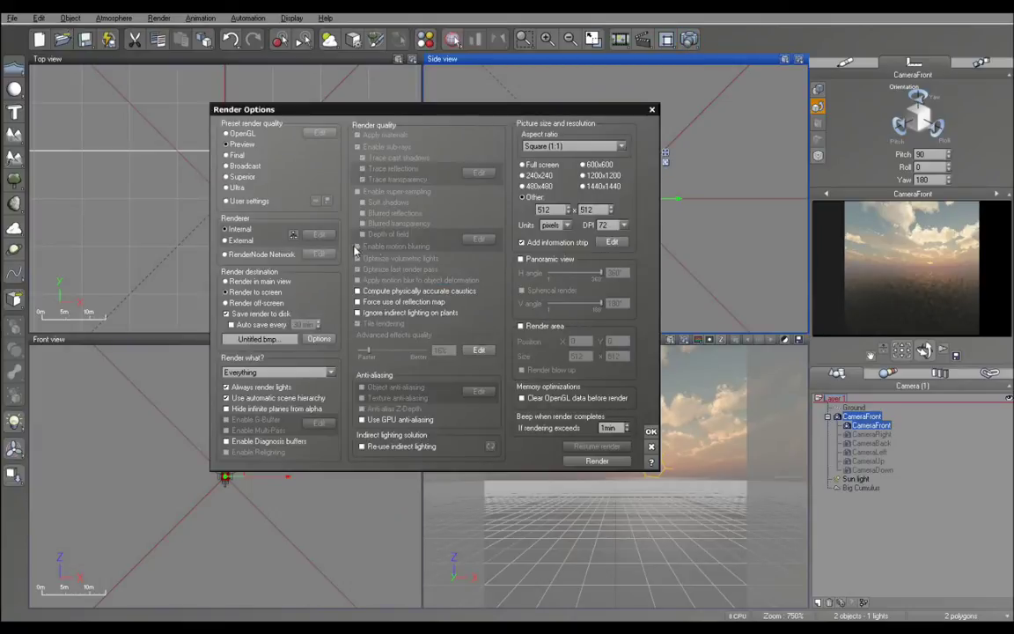
pyautogui.click(227, 165)
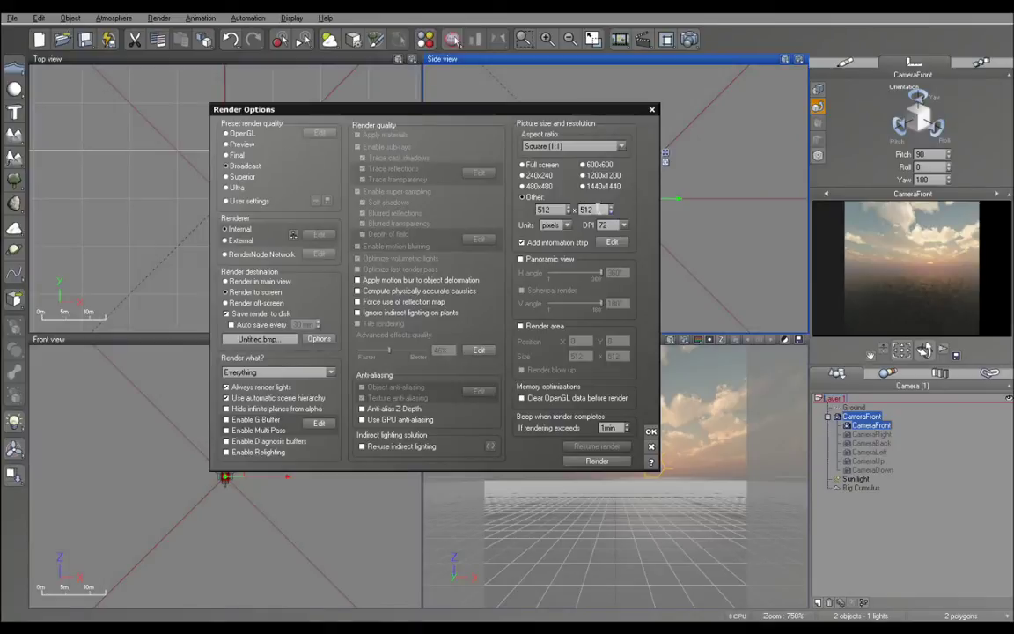
pyautogui.click(650, 432)
# Save the scene as tutorial in the Tutorial folder, overwriting the existing Vue scene file
pyautogui.click(10, 19)
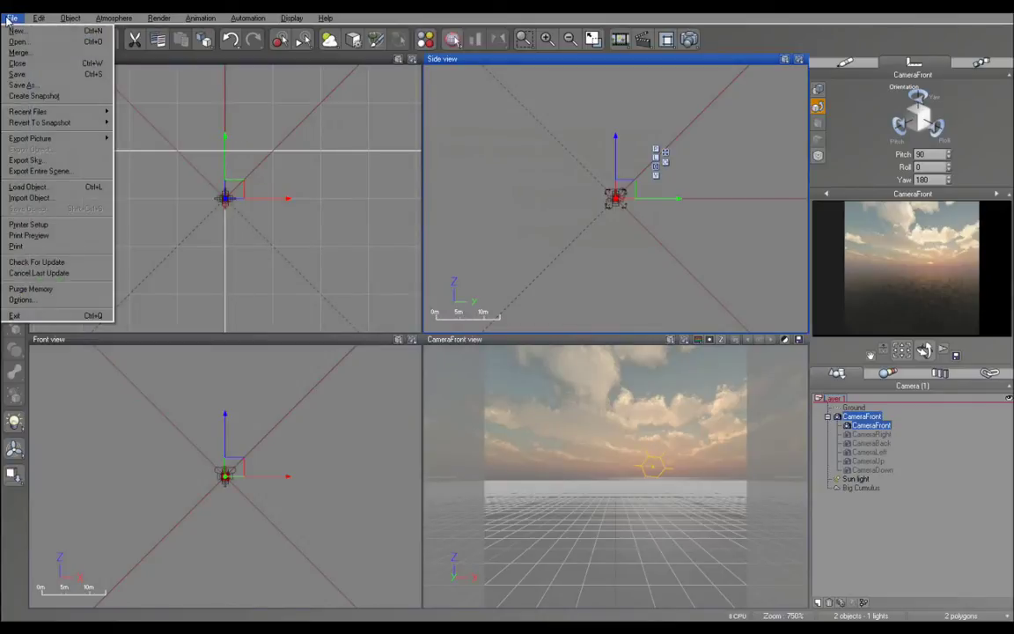
pyautogui.click(22, 85)
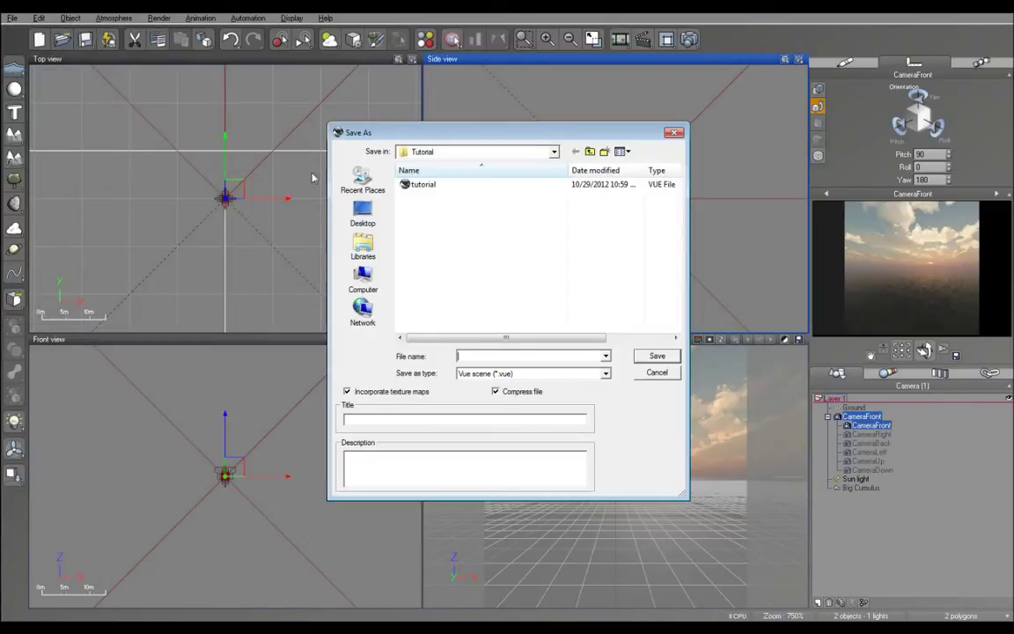
pyautogui.click(424, 185)
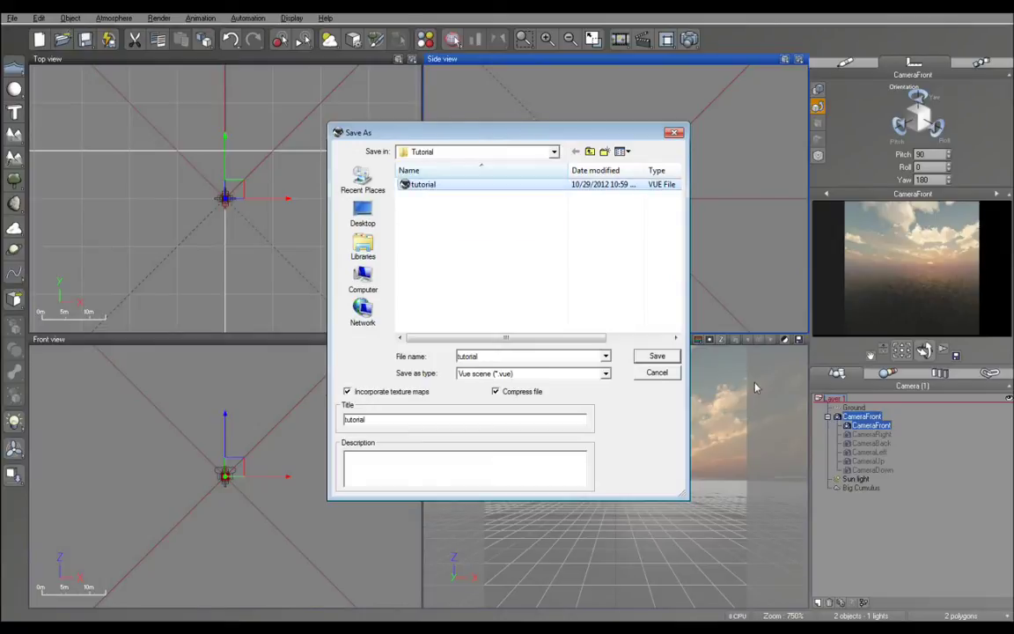
pyautogui.click(667, 357)
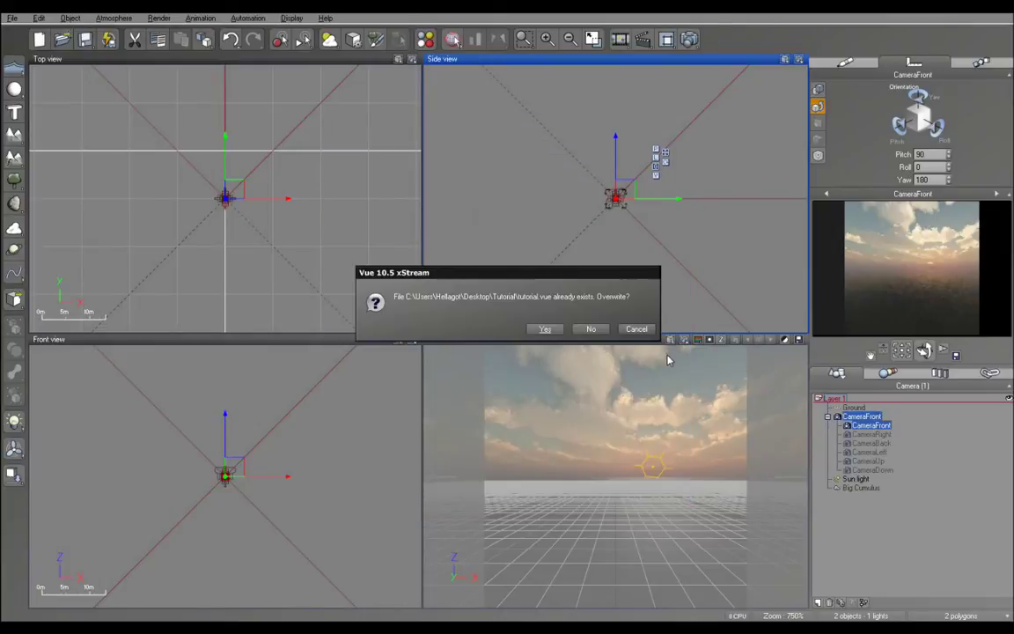
pyautogui.click(547, 328)
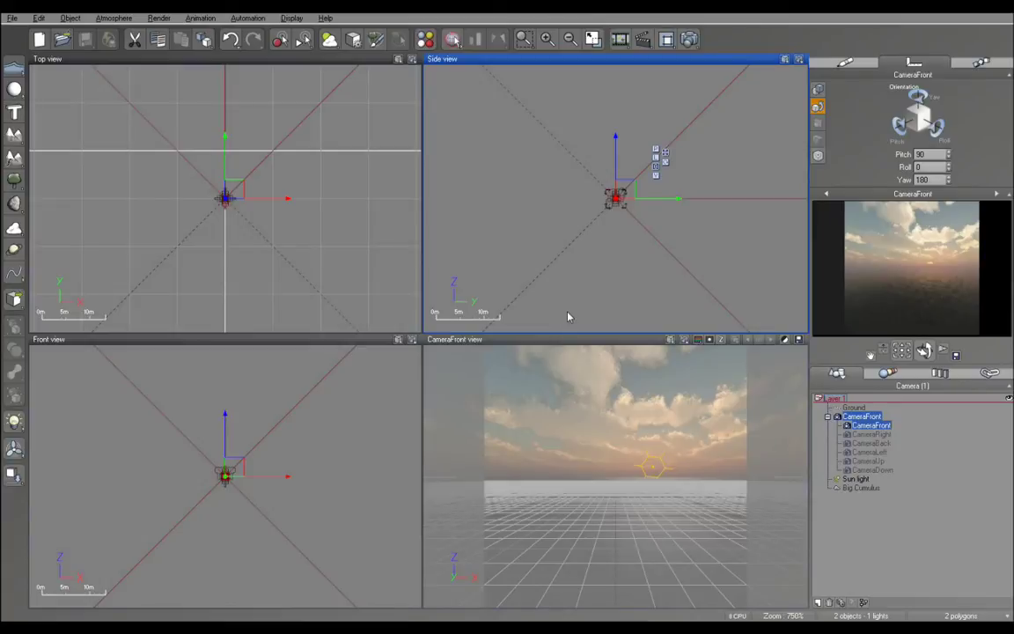
# Add the current scene with CameraFront active as a job in the batch rendering list
pyautogui.click(159, 18)
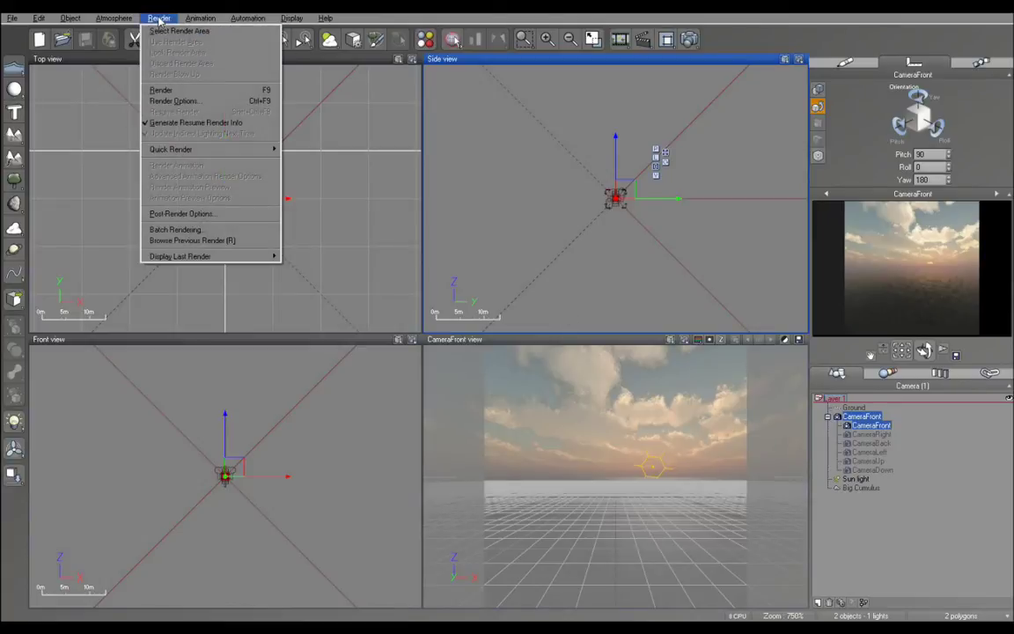
pyautogui.click(199, 230)
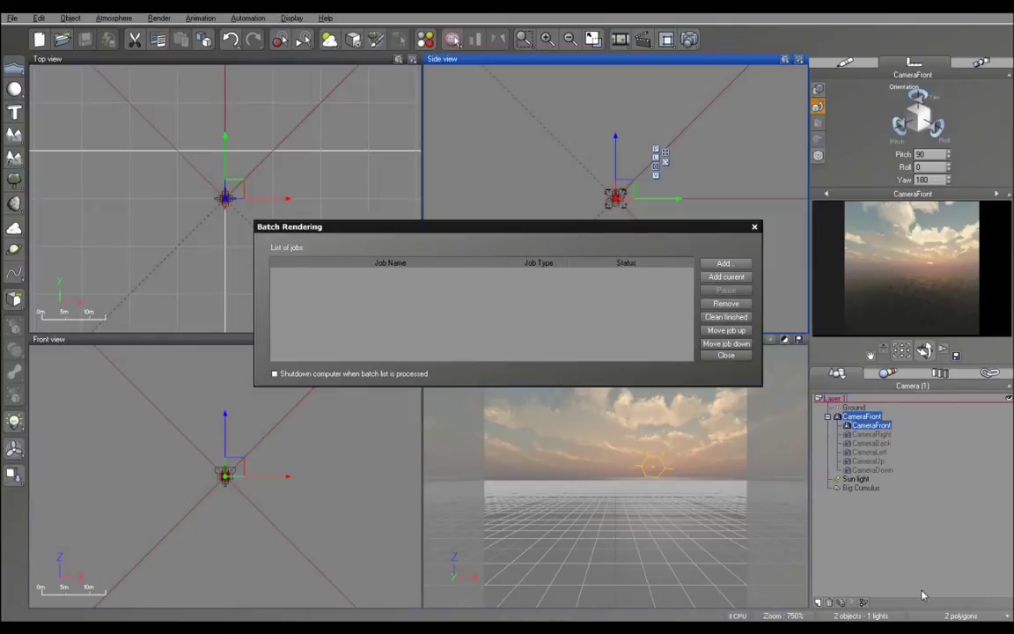
pyautogui.doubleClick(847, 427)
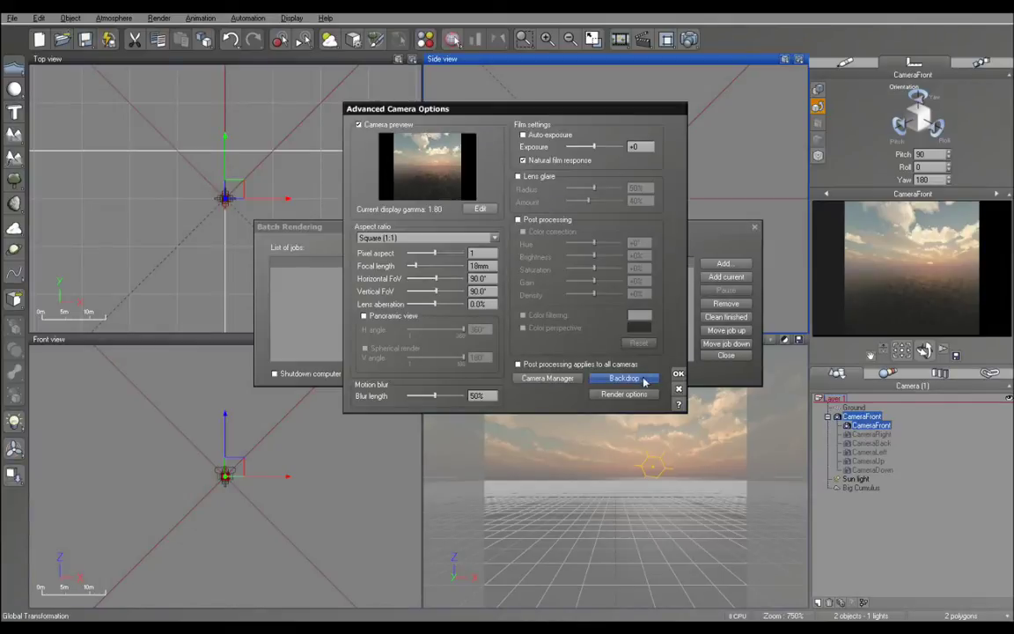
pyautogui.click(678, 388)
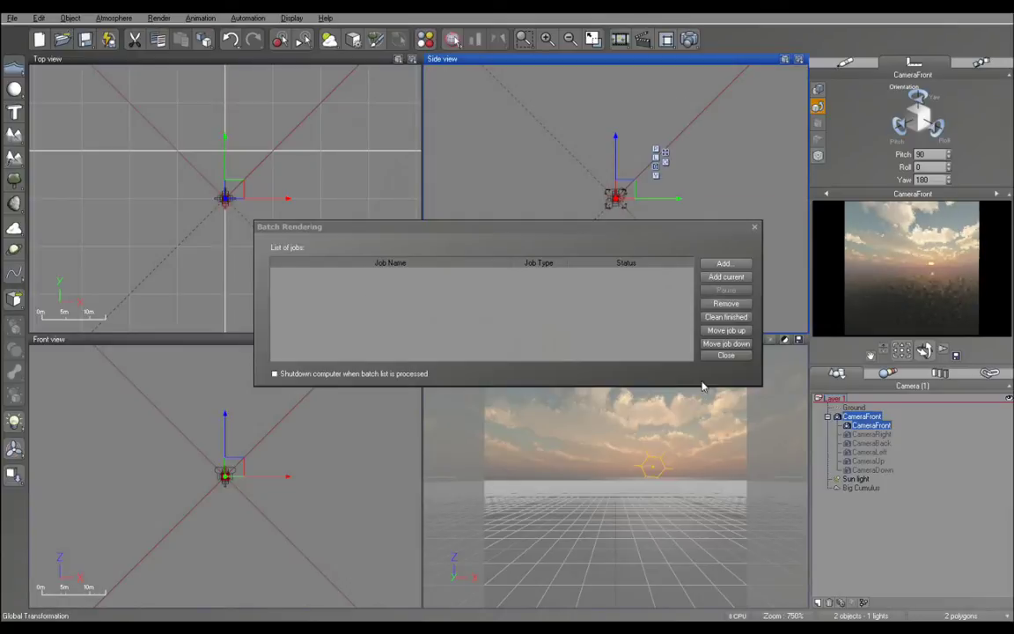
pyautogui.click(718, 279)
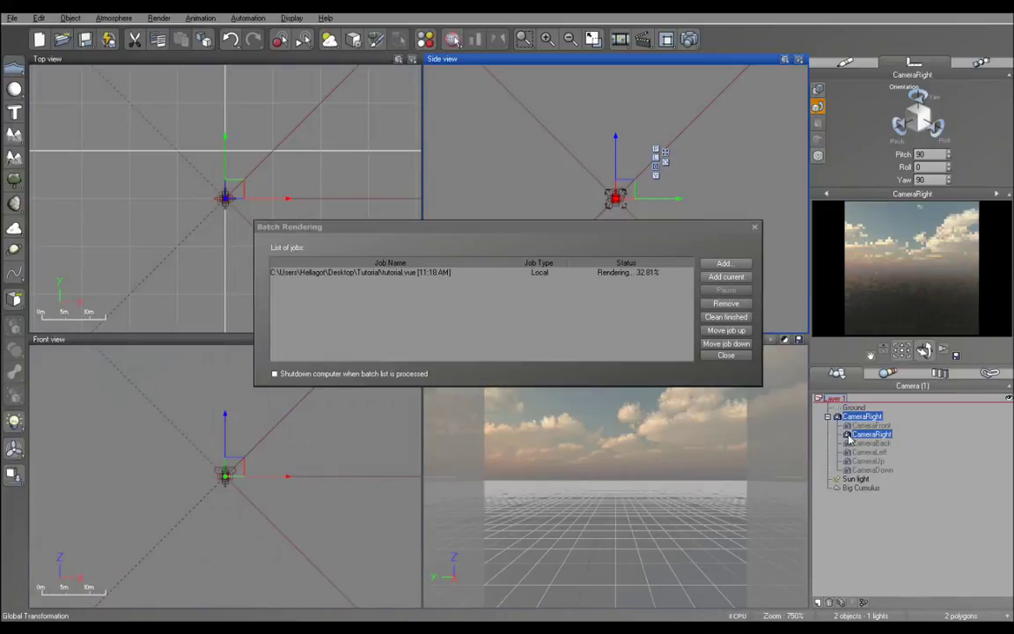
# Add separate batch rendering jobs for CameraRight, CameraBack, CameraLeft, CameraUp and CameraDown, activating each camera in turn
pyautogui.click(725, 277)
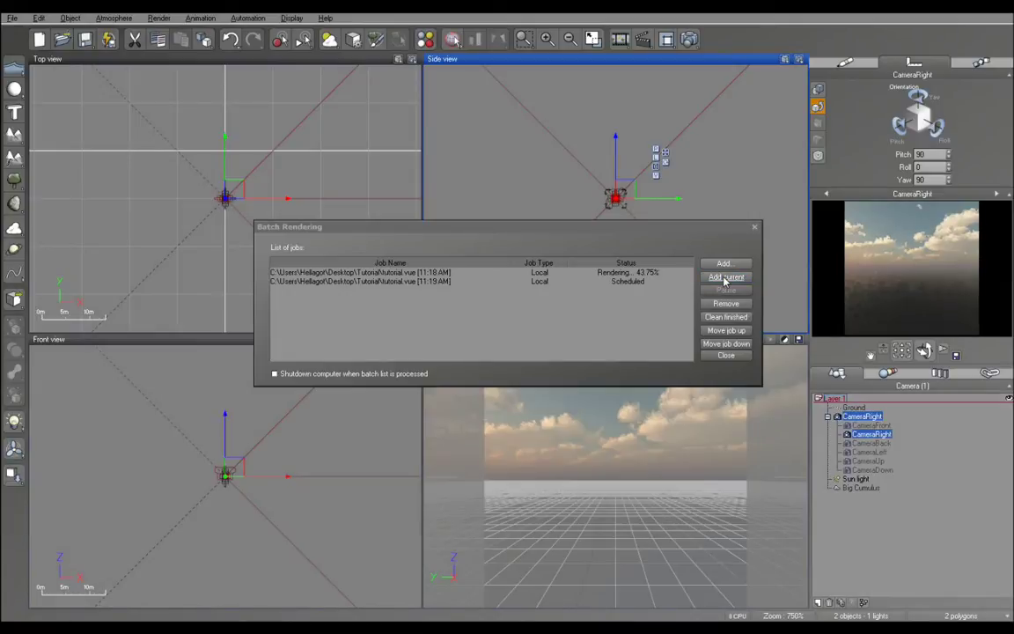
pyautogui.click(862, 443)
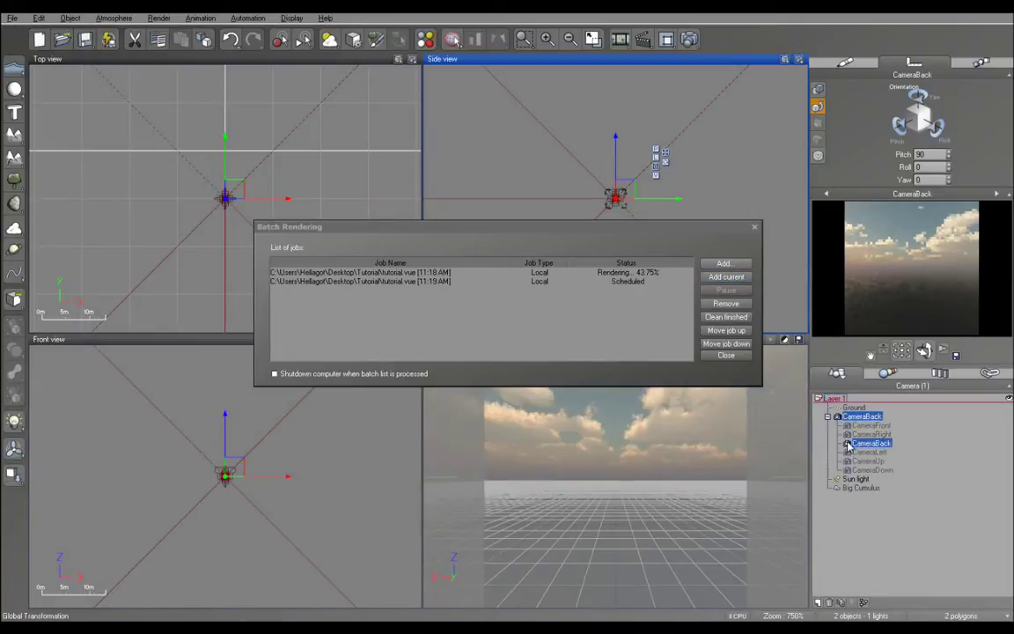
pyautogui.click(725, 277)
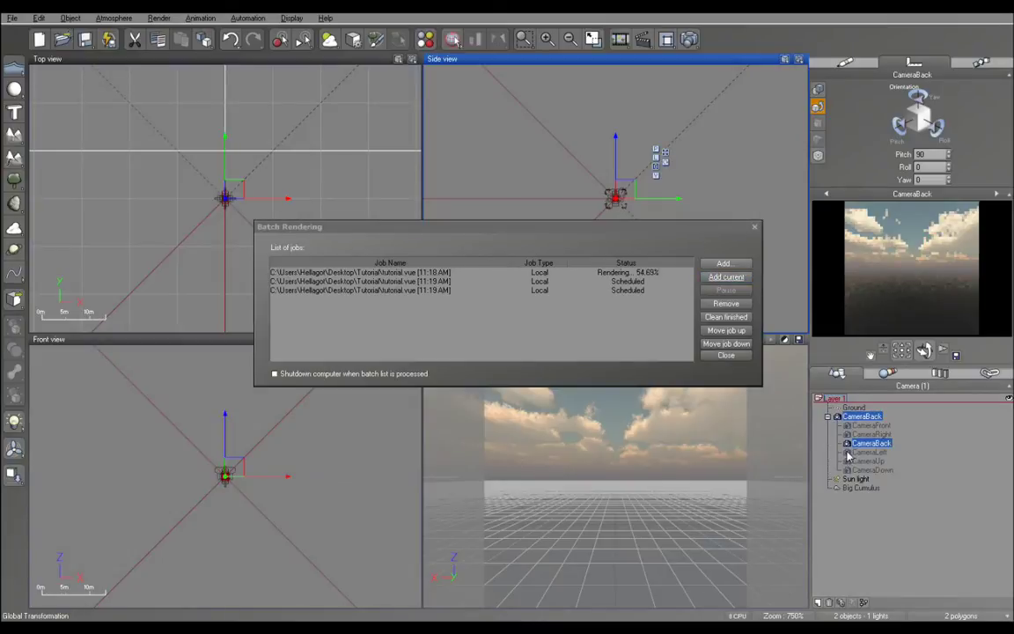
pyautogui.click(866, 452)
pyautogui.click(721, 278)
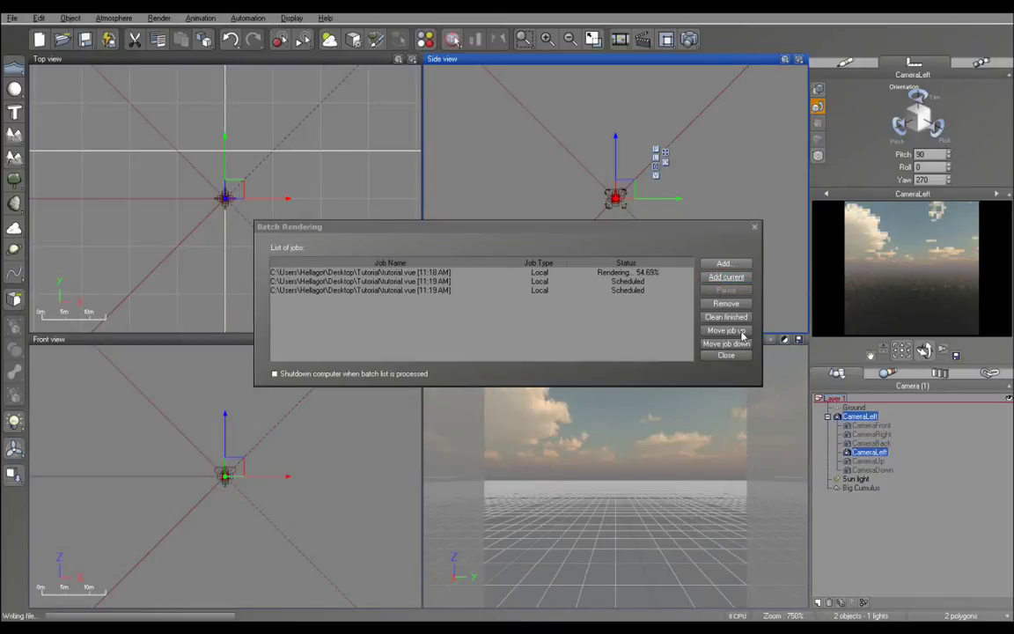
pyautogui.click(861, 461)
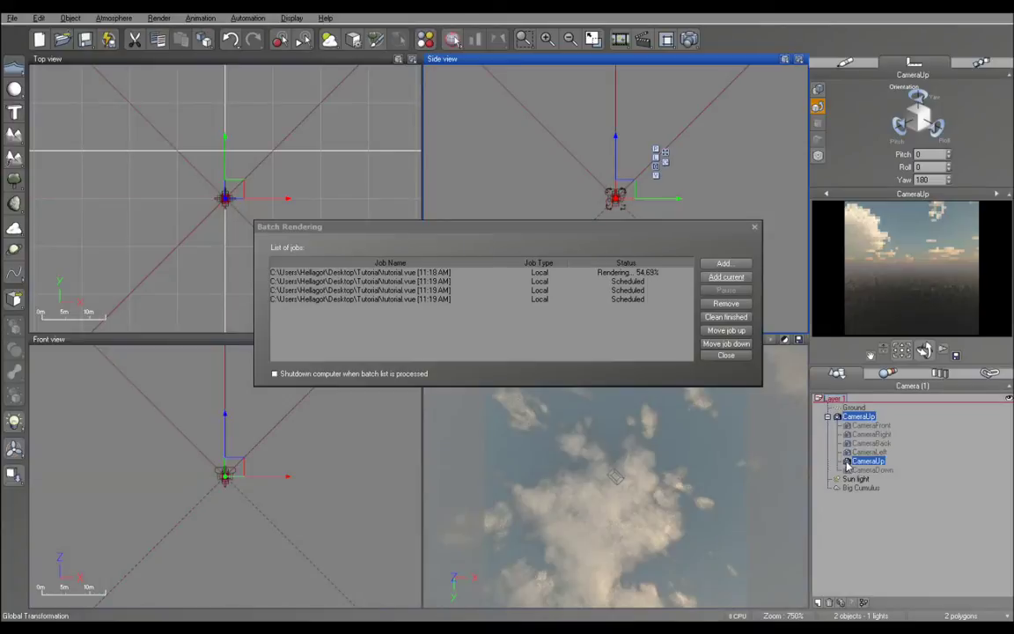
pyautogui.click(720, 278)
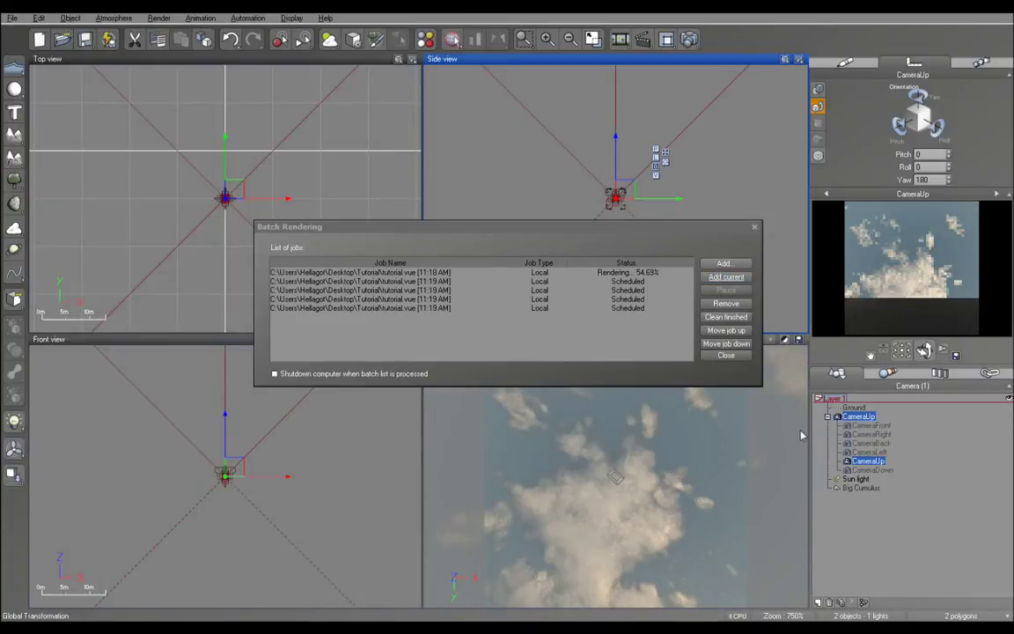
pyautogui.click(850, 470)
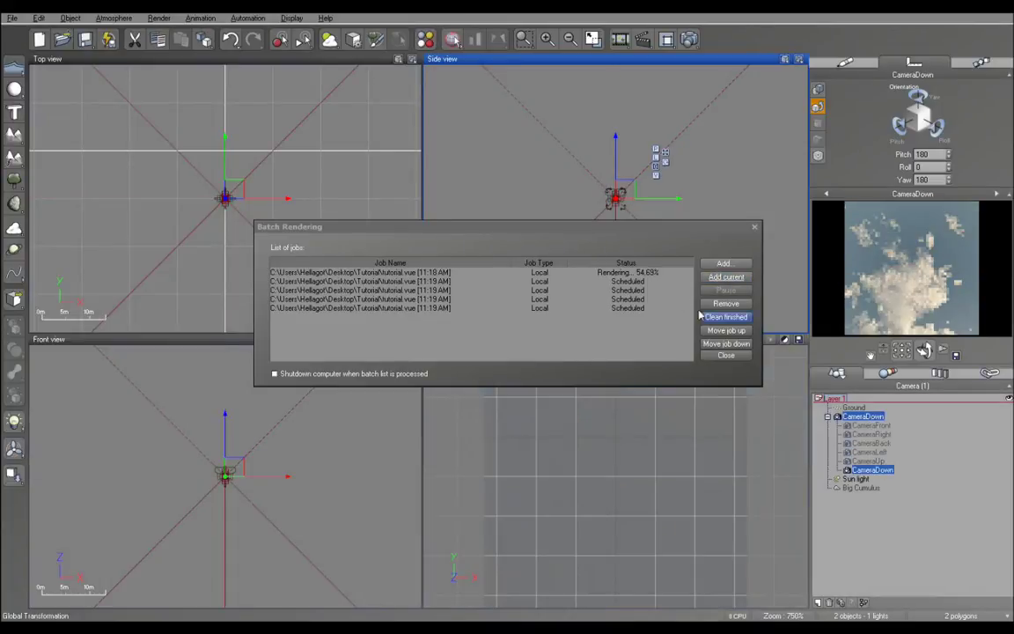
pyautogui.click(727, 278)
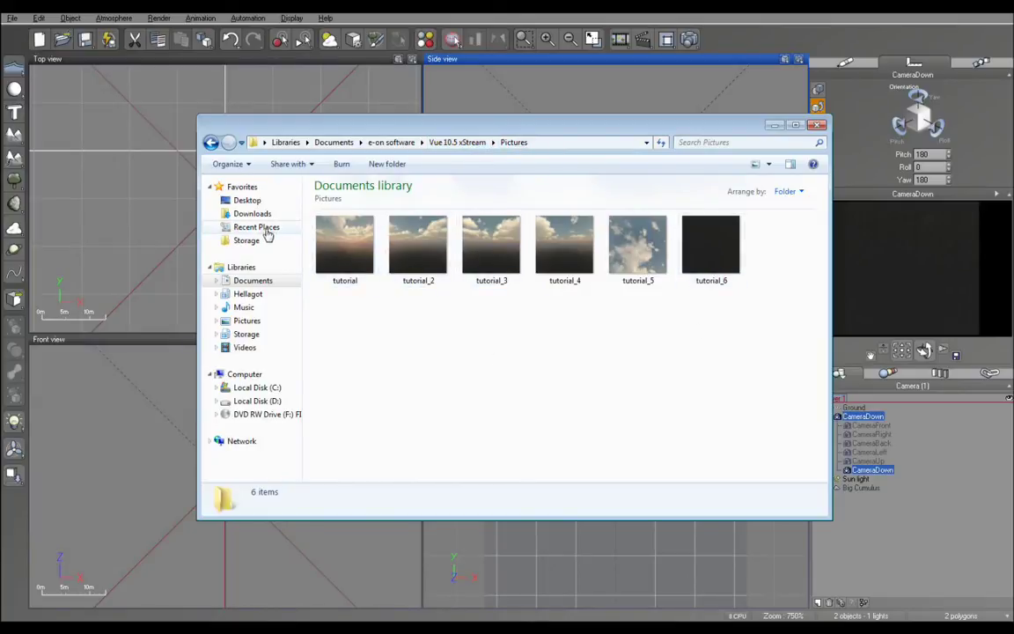
# In Windows Explorer's Vue 10.5 xStream Pictures folder, rename the rendered image tutorial as SkyFront
pyautogui.click(348, 236)
pyautogui.rightClick(350, 234)
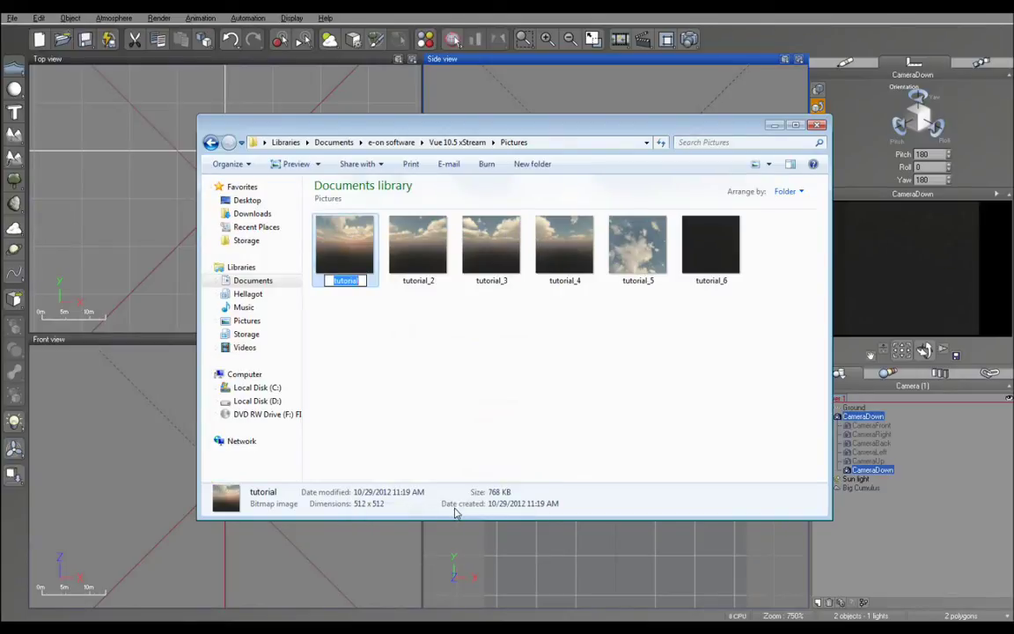
pyautogui.write('SkyFron')
pyautogui.press('BackSpace')
pyautogui.press('BackSpace')
pyautogui.press('BackSpace')
pyautogui.write('ront')
pyautogui.press('Return')
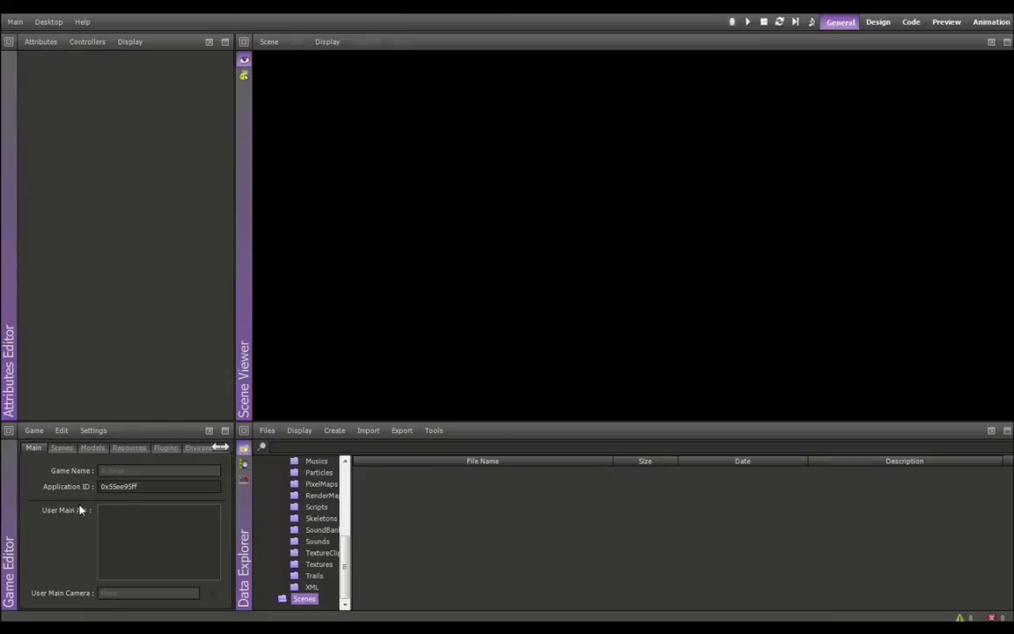
# Switch to the ShiVa editor, create a scene named Scene and open it, adding it to the current game
pyautogui.click(335, 431)
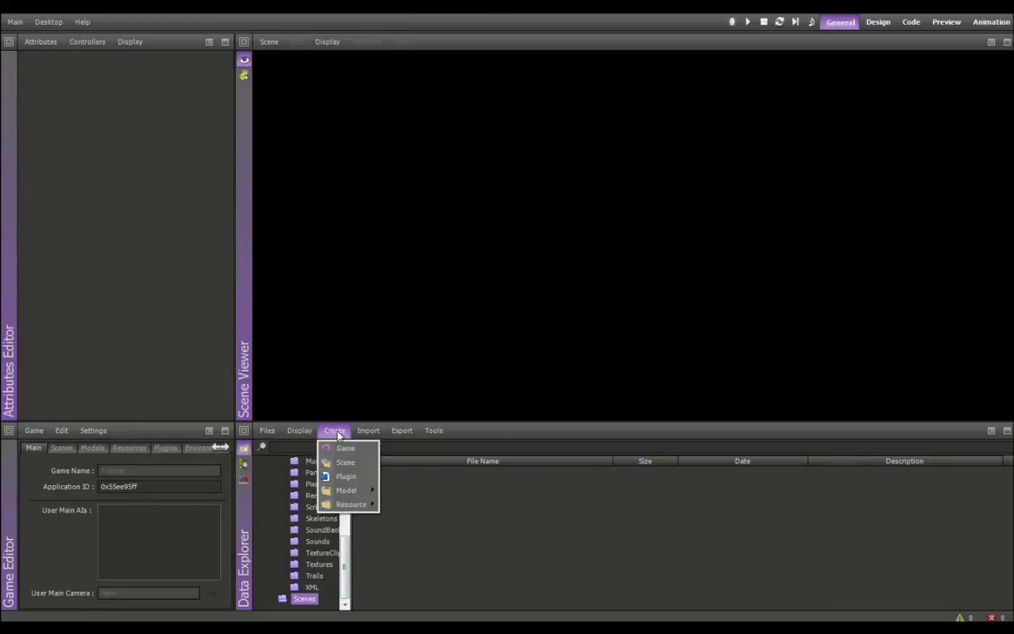
pyautogui.click(333, 463)
pyautogui.click(498, 310)
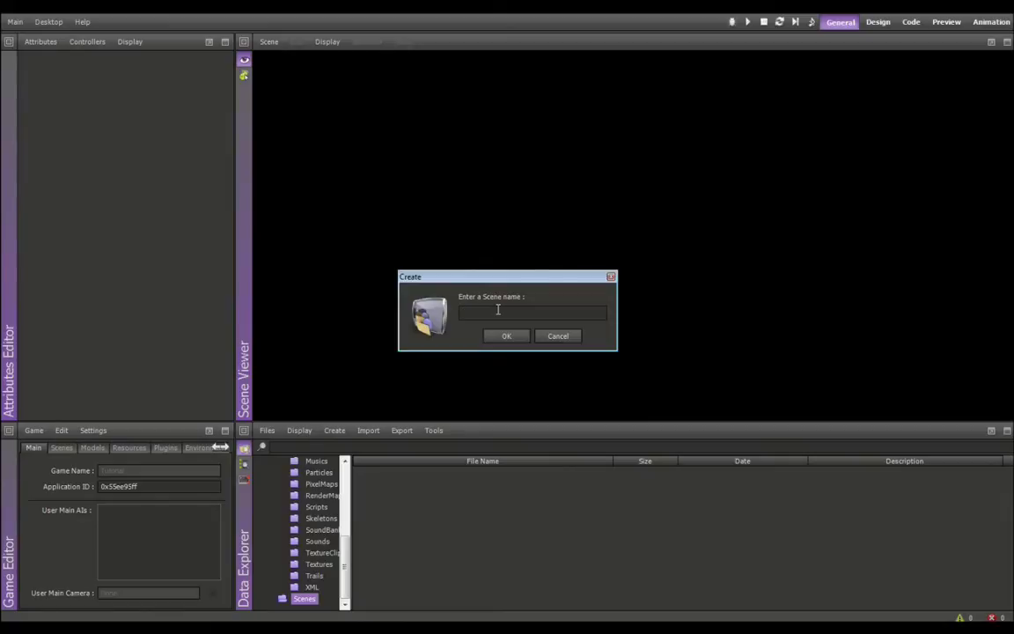
pyautogui.press('Return')
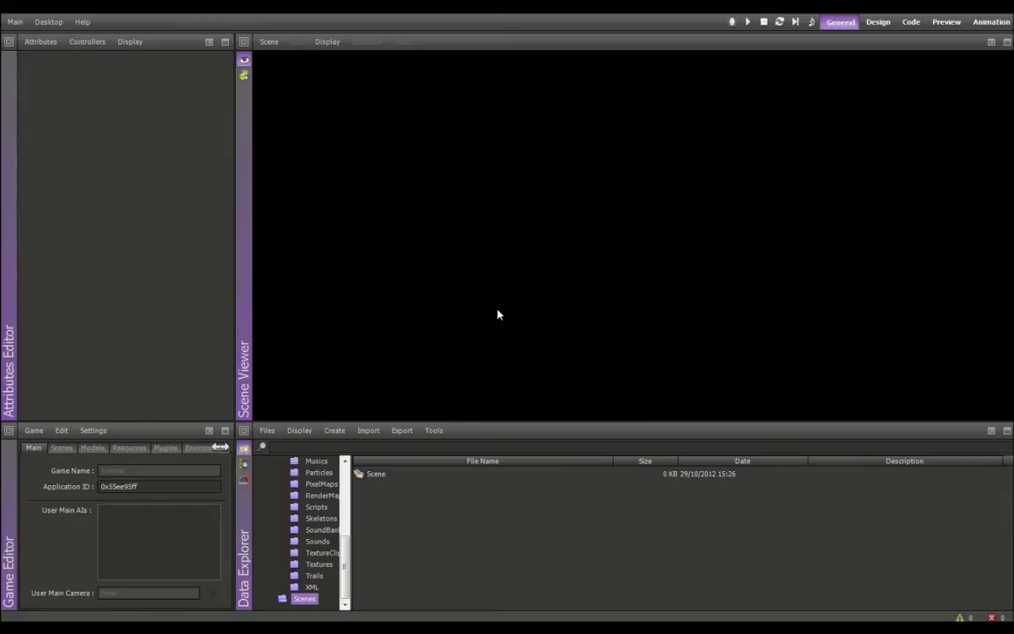
pyautogui.doubleClick(376, 475)
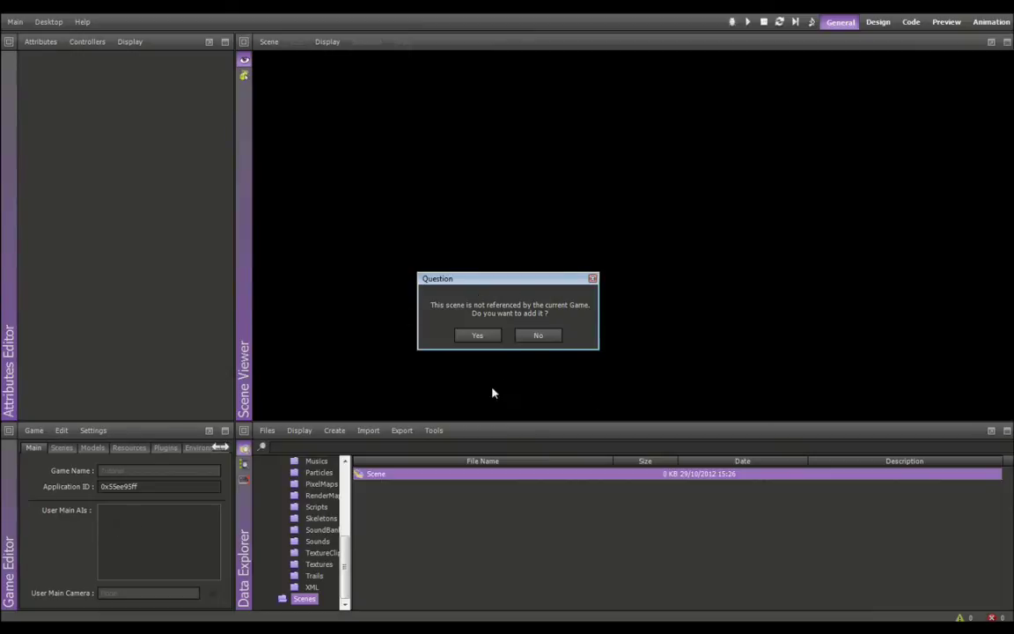
pyautogui.click(478, 335)
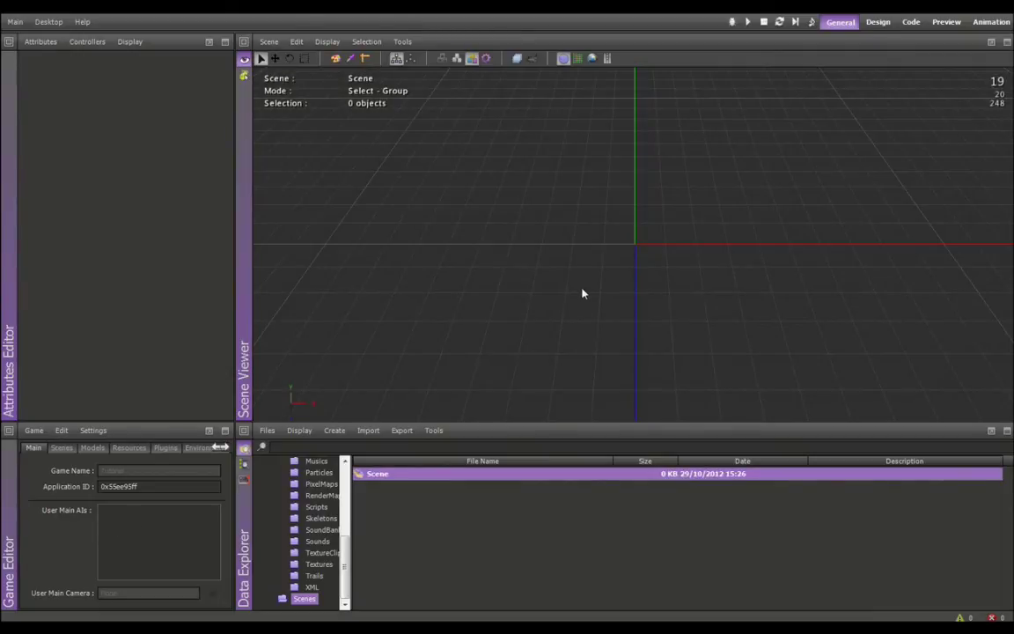
pyautogui.moveTo(630, 272); pyautogui.dragTo(317, 228, button='middle')
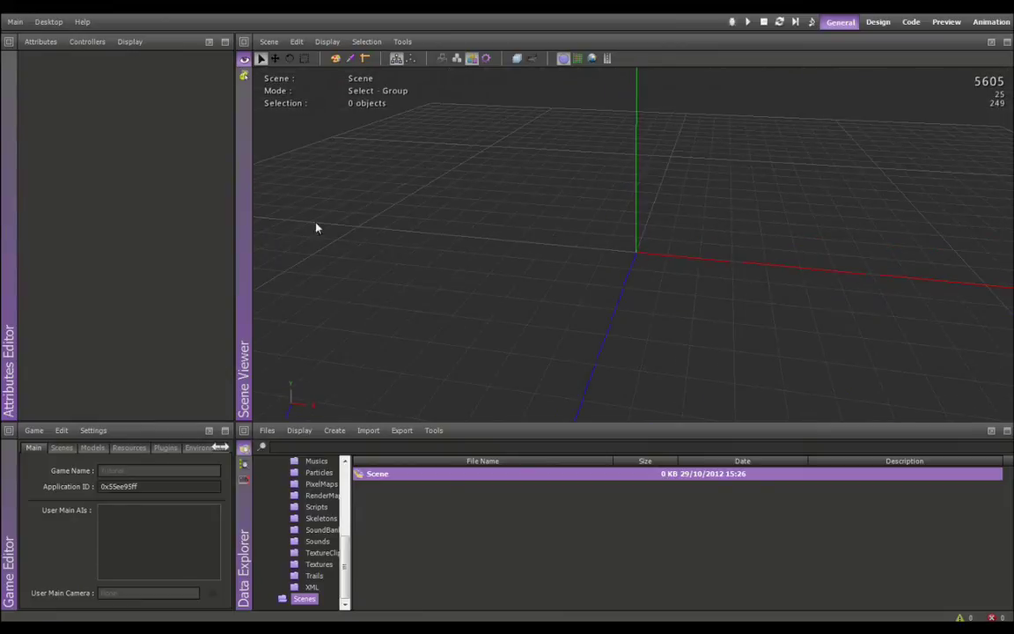
pyautogui.click(244, 42)
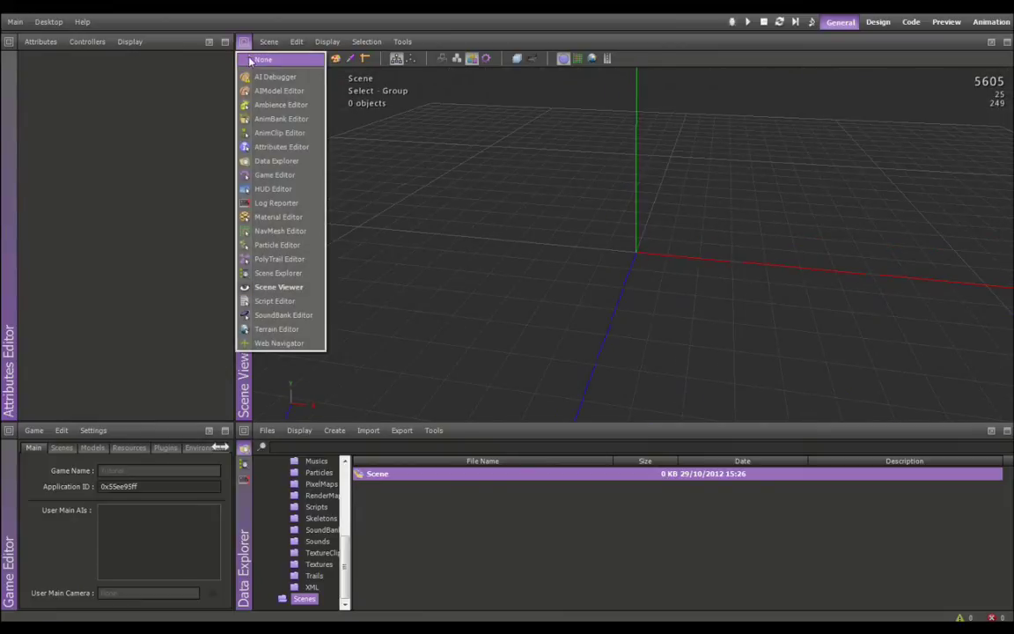
pyautogui.click(280, 287)
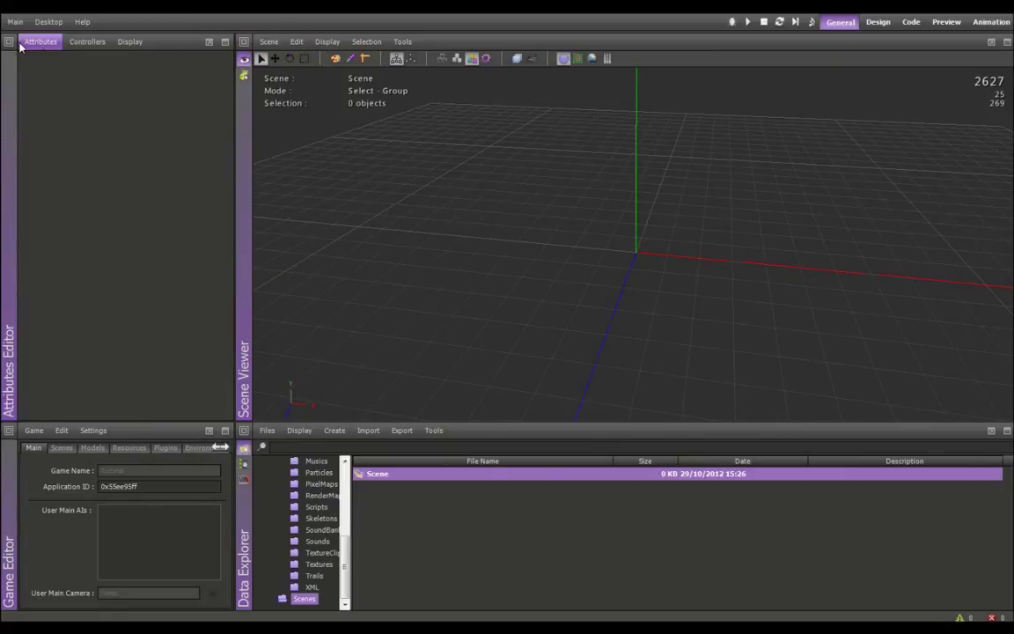
pyautogui.click(240, 433)
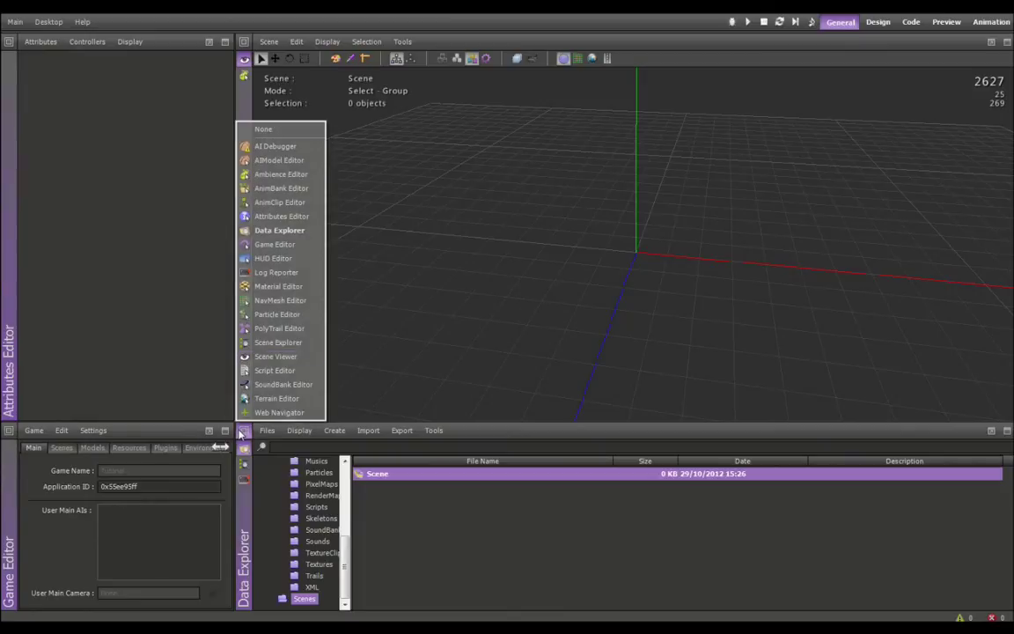
pyautogui.click(390, 327)
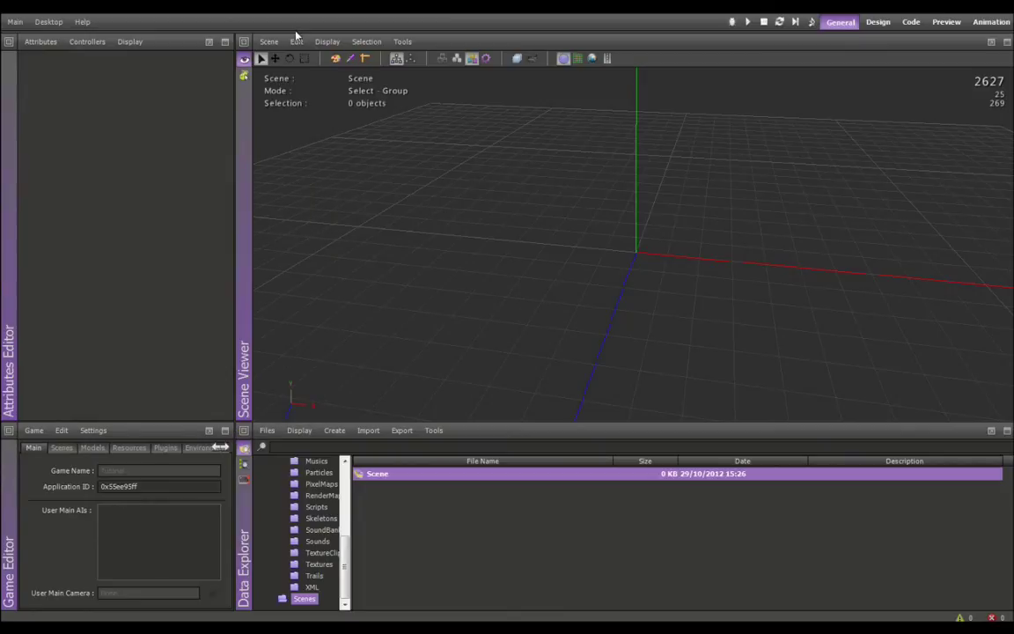
# Show the Ambience Editor in place of the scene view
pyautogui.click(244, 41)
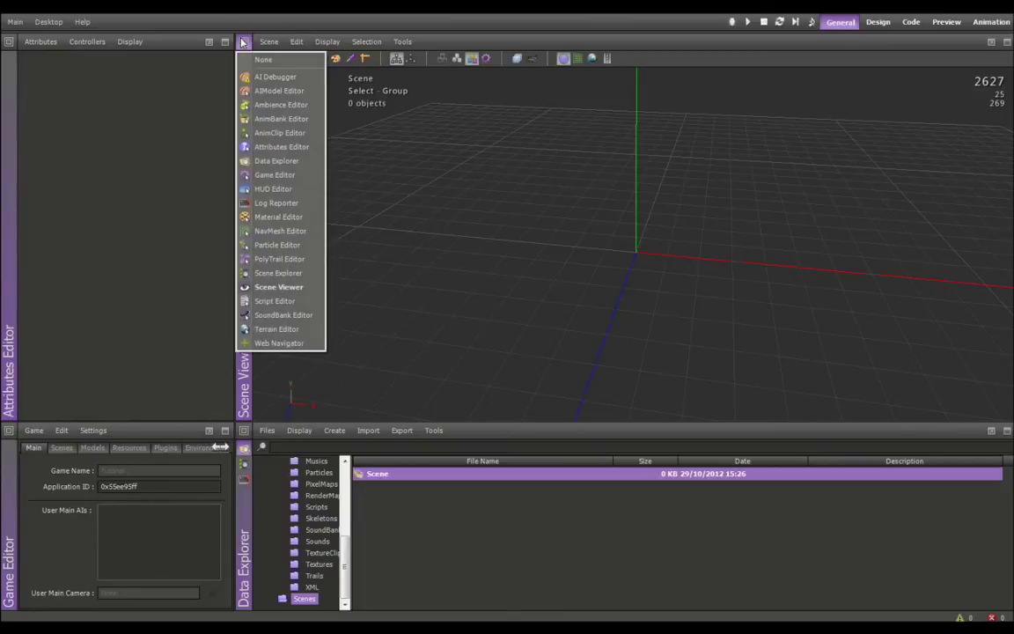
pyautogui.click(263, 106)
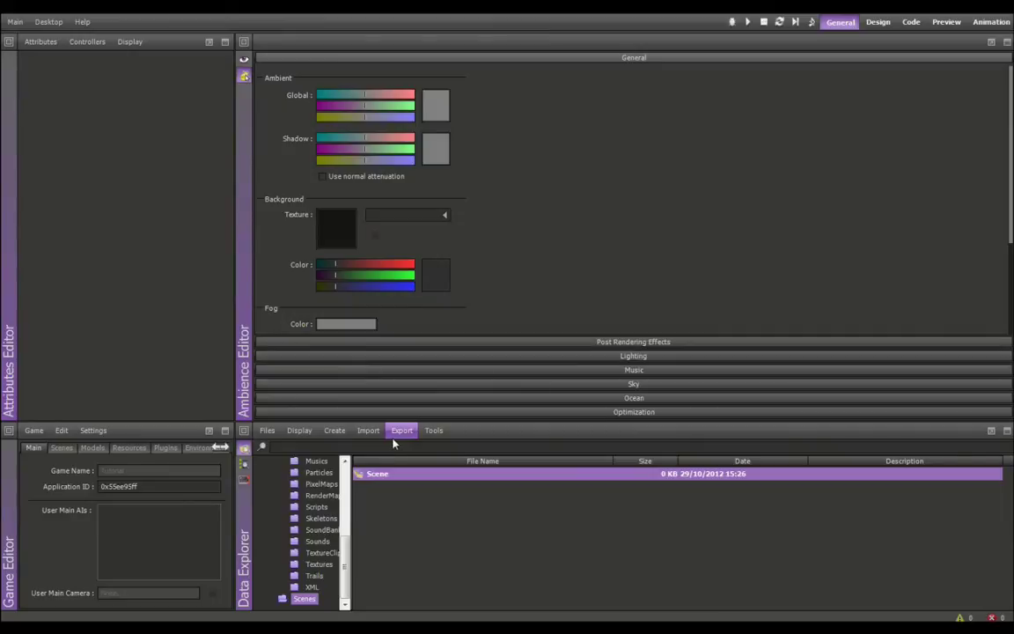
# Import the images SkyBack, SkyBottom, SkyFront, SkyLeft, SkyRight and SkyTop together as textures, keeping their original width and height
pyautogui.click(243, 431)
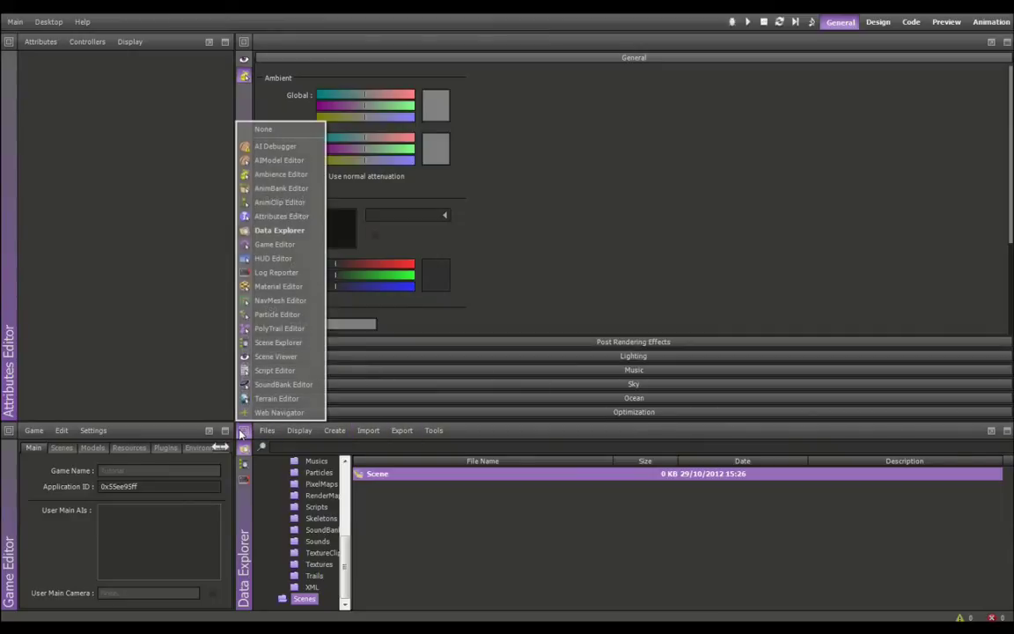
pyautogui.click(292, 231)
pyautogui.click(369, 432)
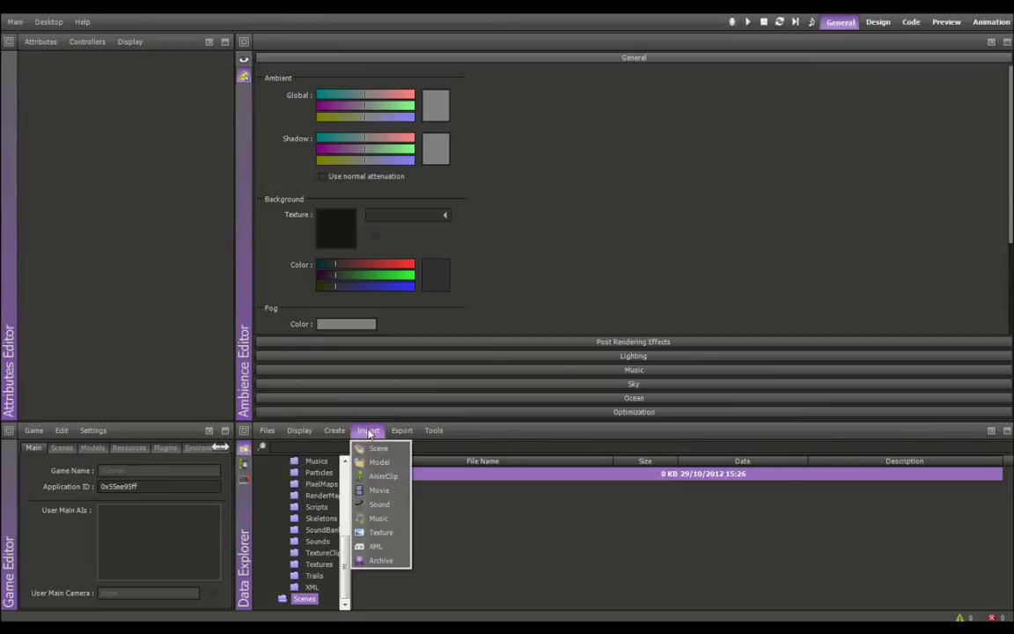
pyautogui.click(387, 533)
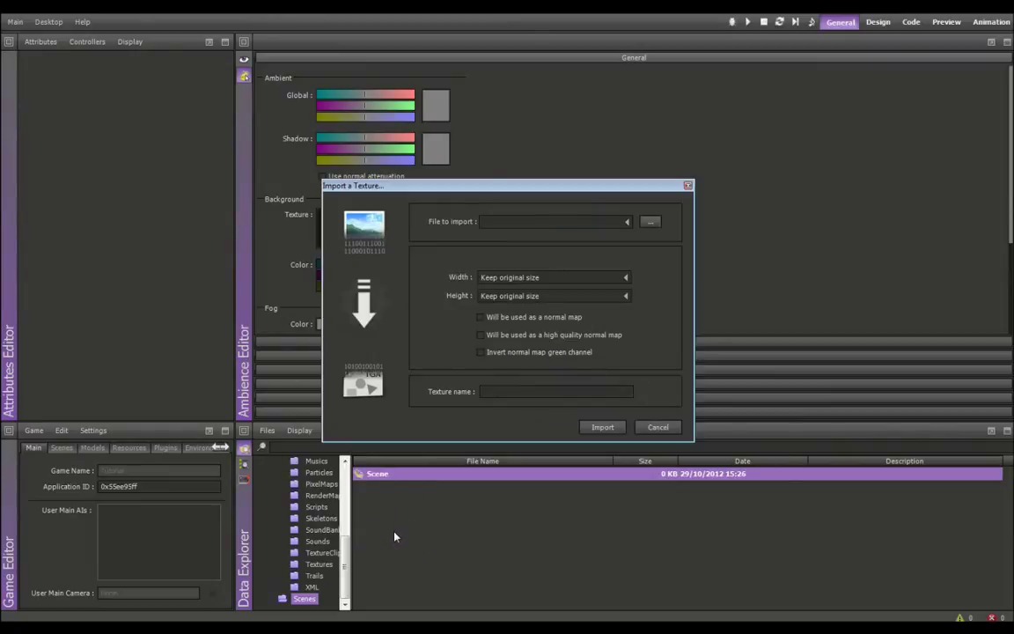
pyautogui.click(649, 222)
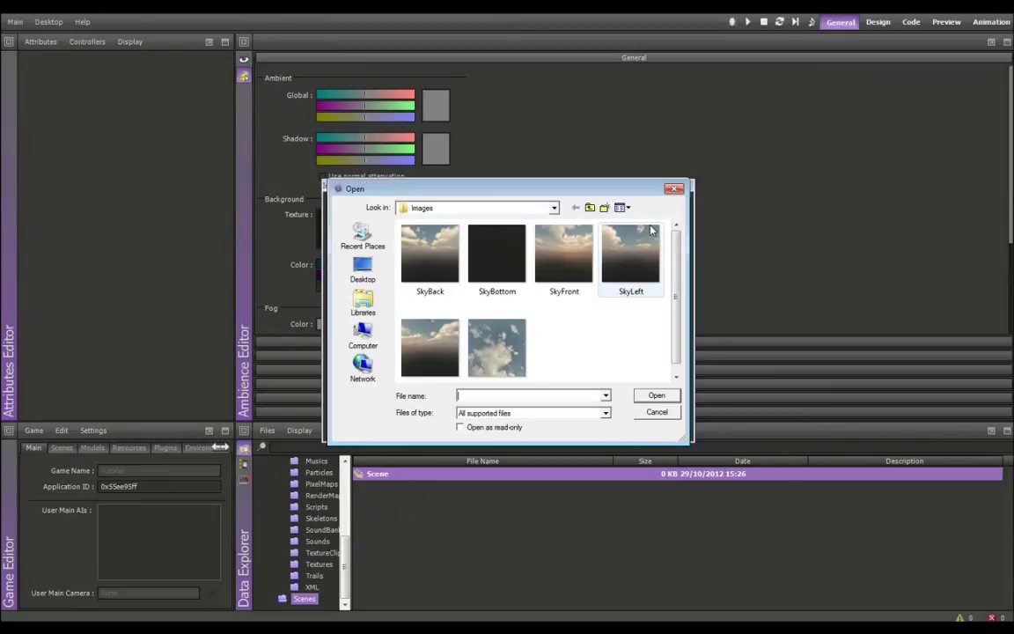
pyautogui.click(435, 252)
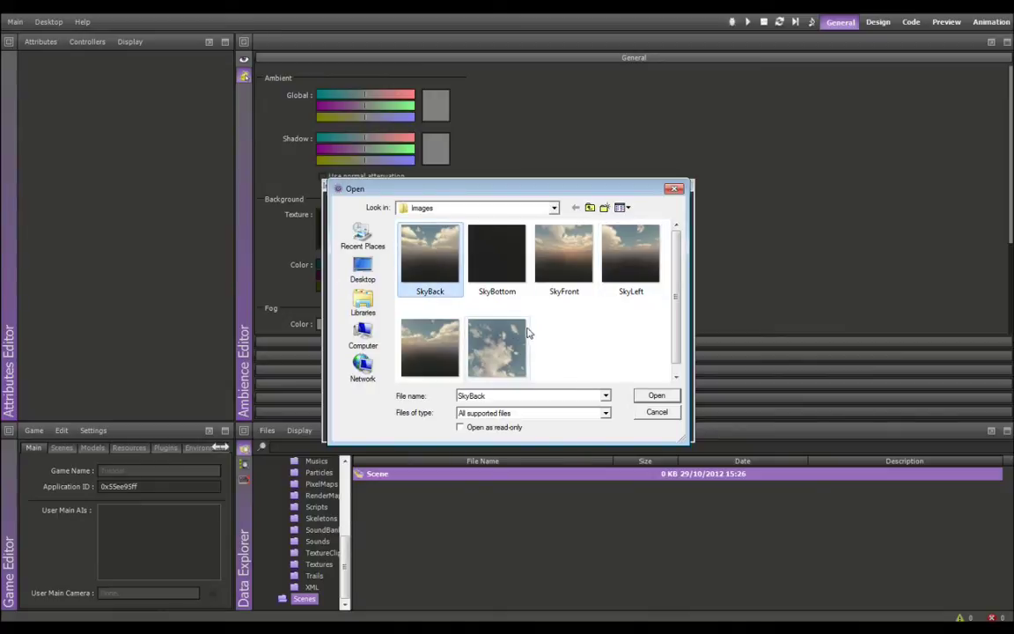
pyautogui.keyDown('shift'); pyautogui.click(502, 354); pyautogui.keyUp('shift')
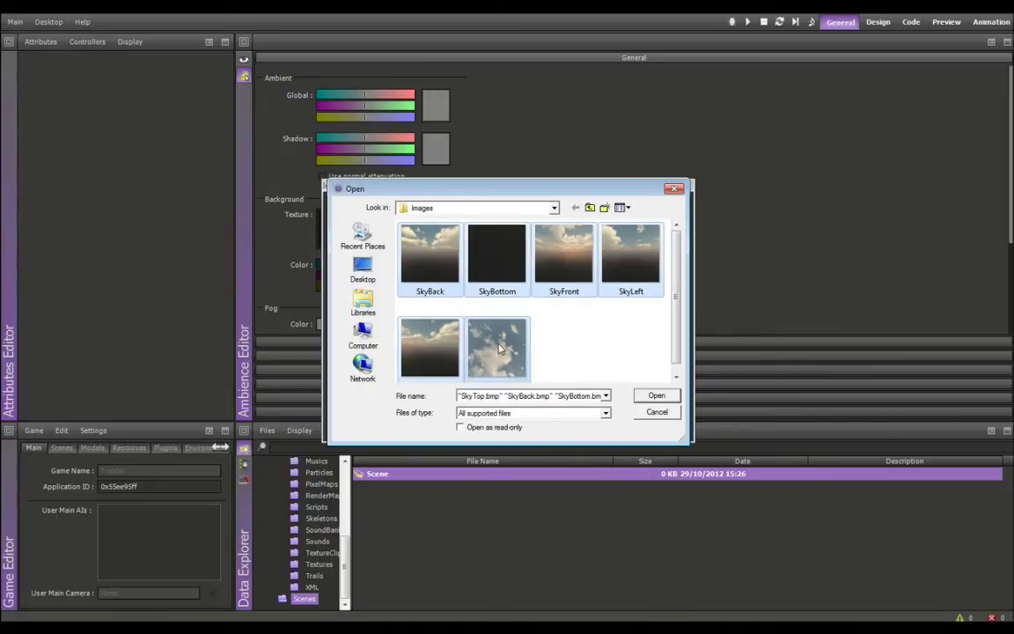
pyautogui.click(657, 396)
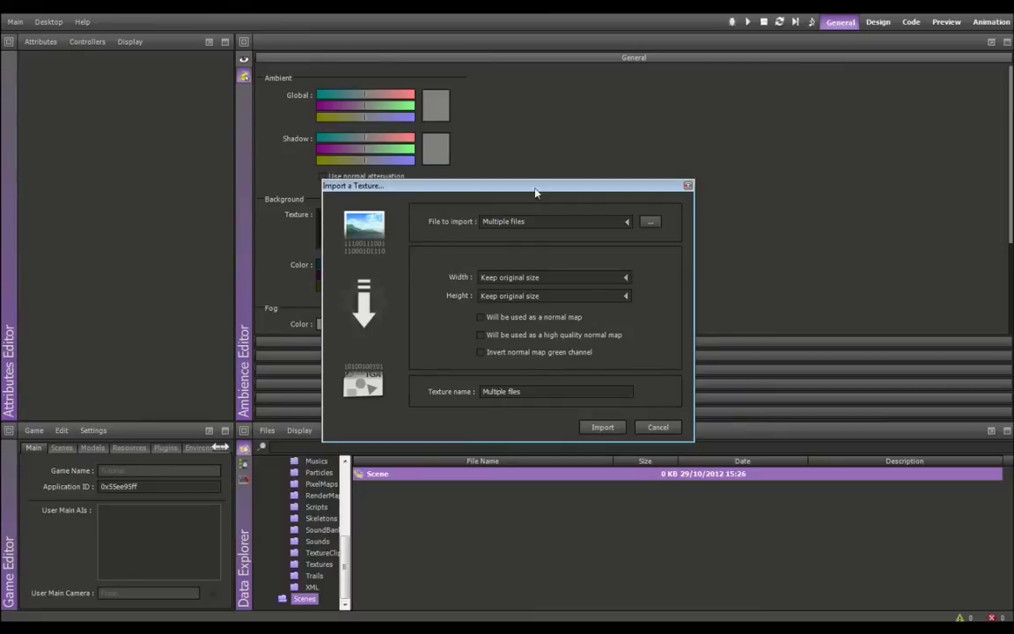
pyautogui.click(564, 279)
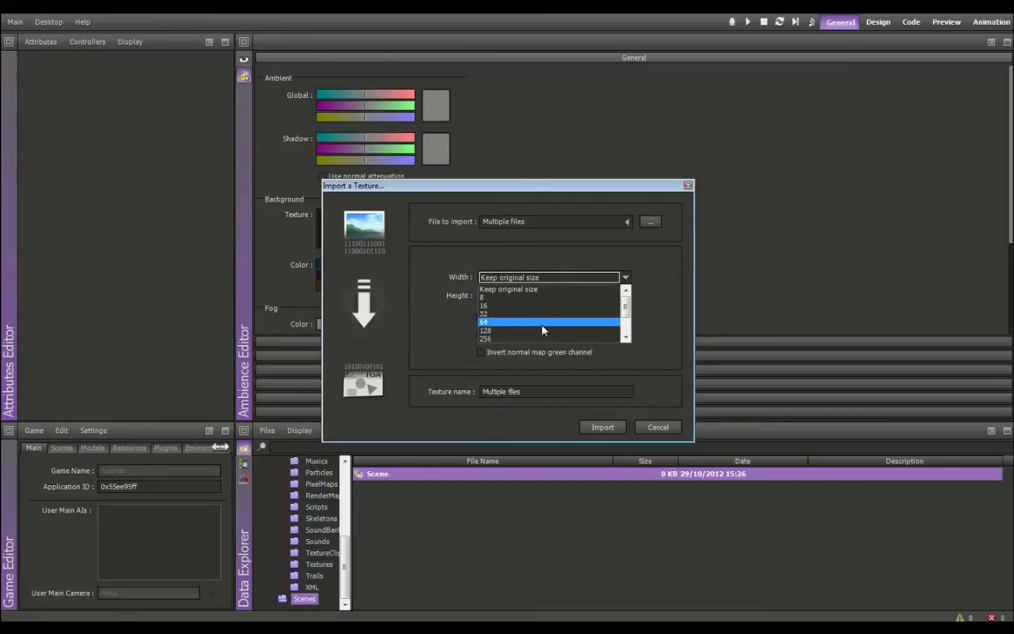
pyautogui.click(654, 269)
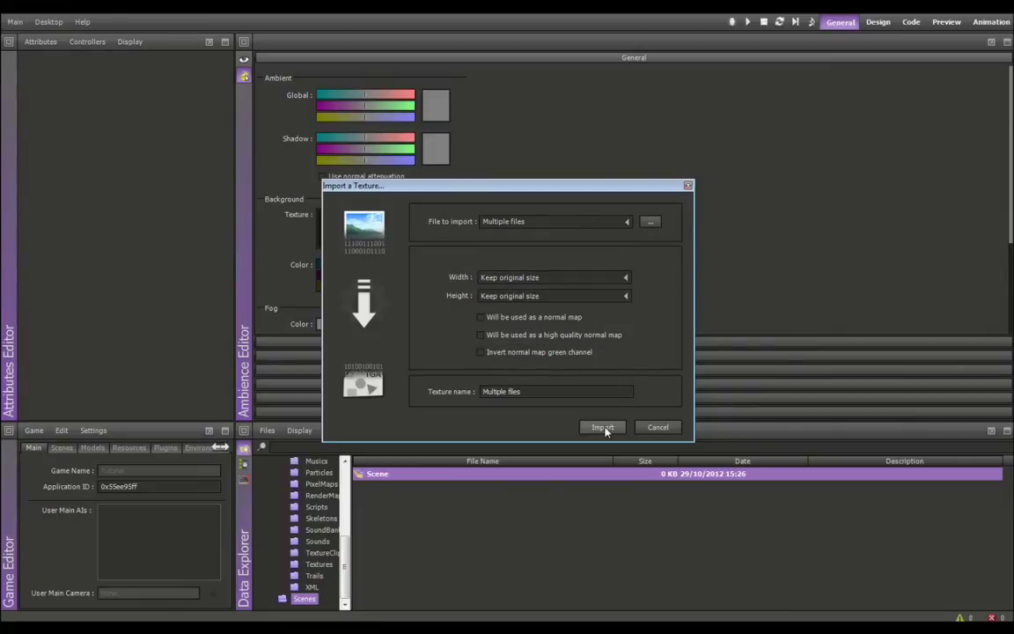
pyautogui.click(602, 427)
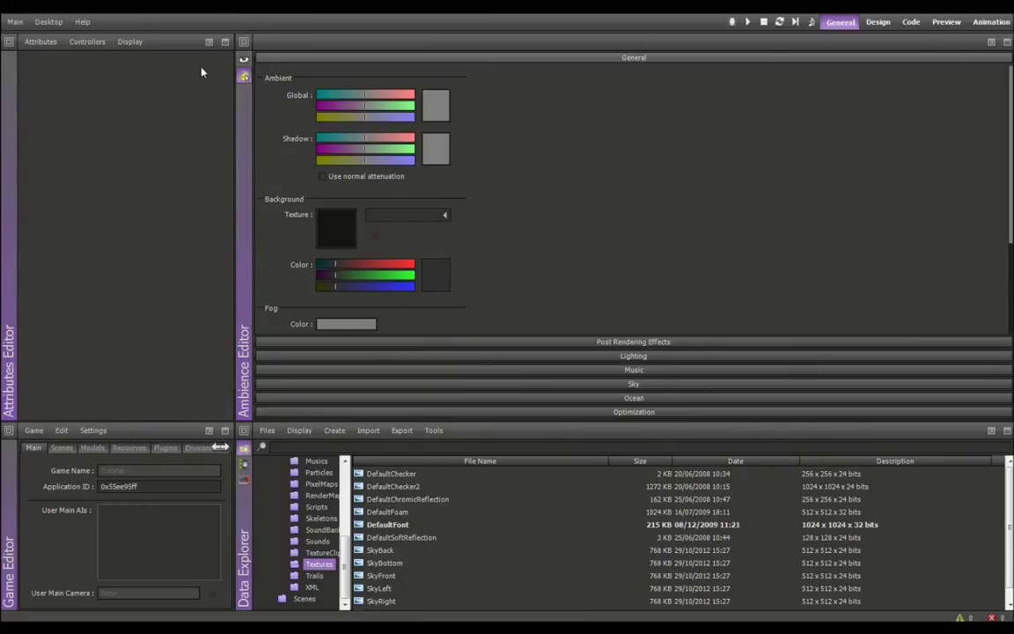
# In the ambience's sky settings, assign the SkyFront texture to the skybox's Front (-Z) face
pyautogui.click(241, 42)
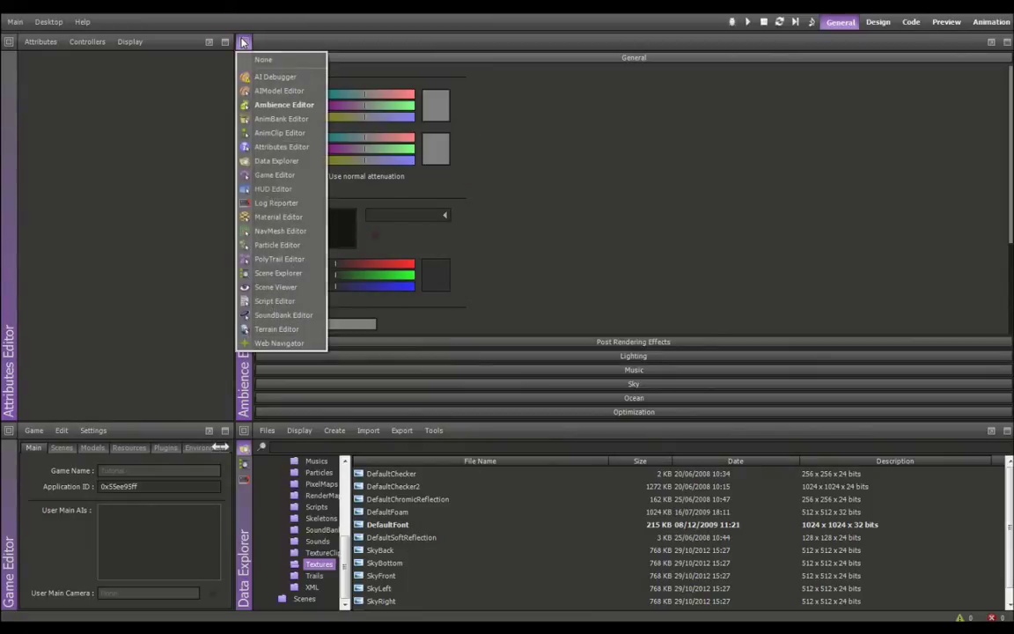
pyautogui.click(528, 190)
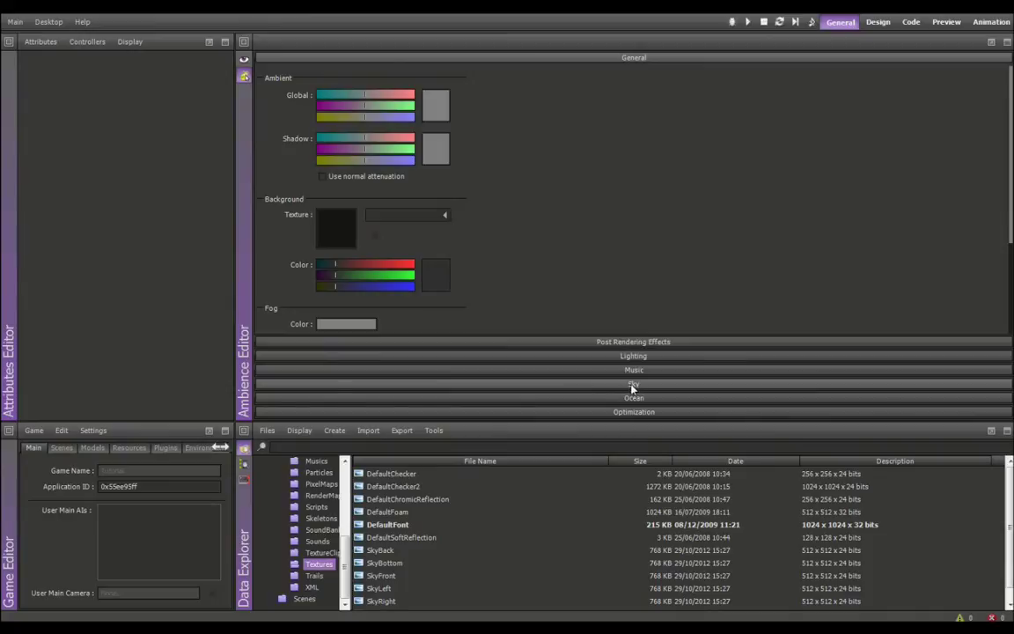
pyautogui.click(595, 386)
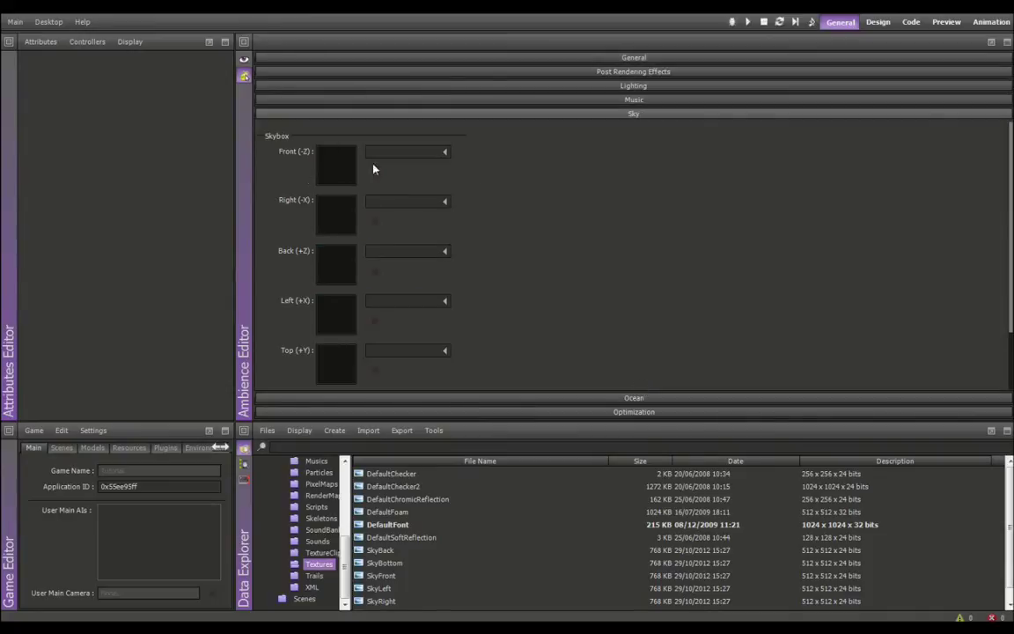
pyautogui.scroll(-2, 1004, 251)
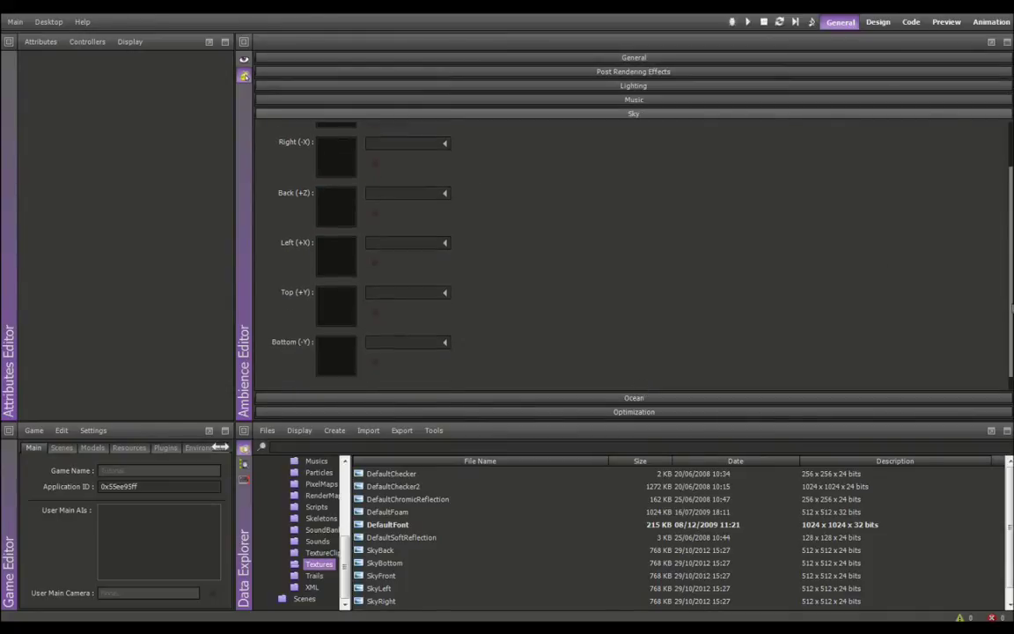
pyautogui.scroll(2, 1004, 251)
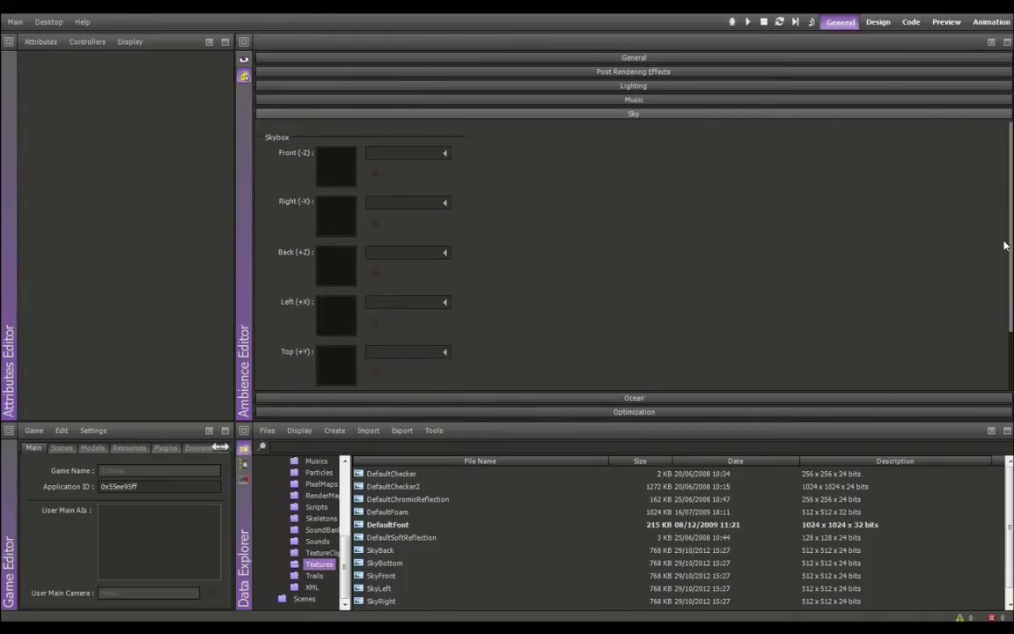
pyautogui.click(421, 155)
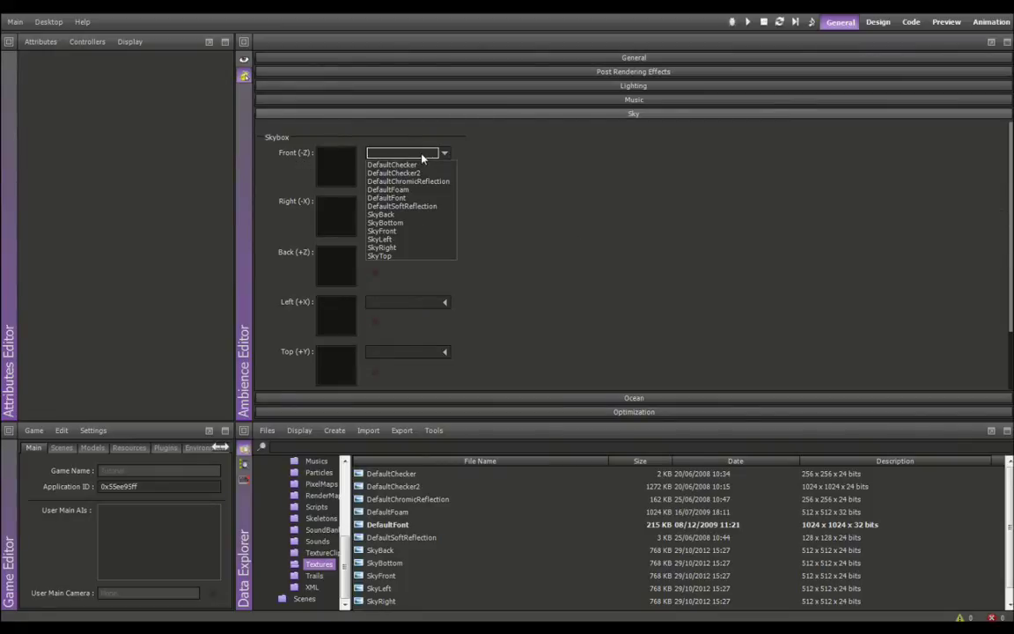
pyautogui.click(417, 231)
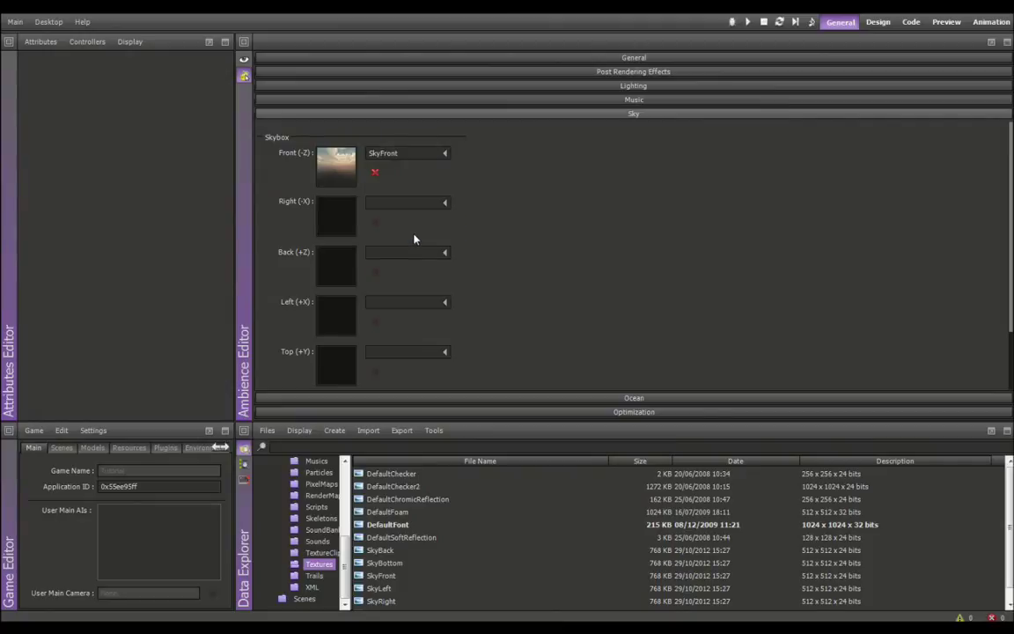
# Assign SkyRight to the skybox's Right (-X) face, SkyBack to Back (+Z) and SkyLeft to Left (+X)
pyautogui.click(406, 204)
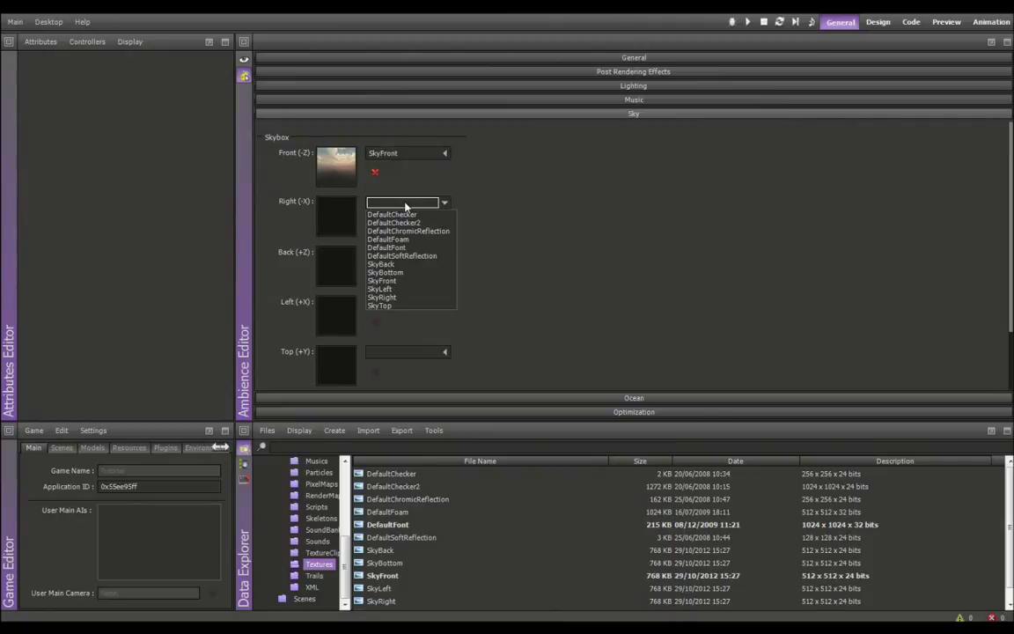
pyautogui.click(412, 297)
pyautogui.click(408, 252)
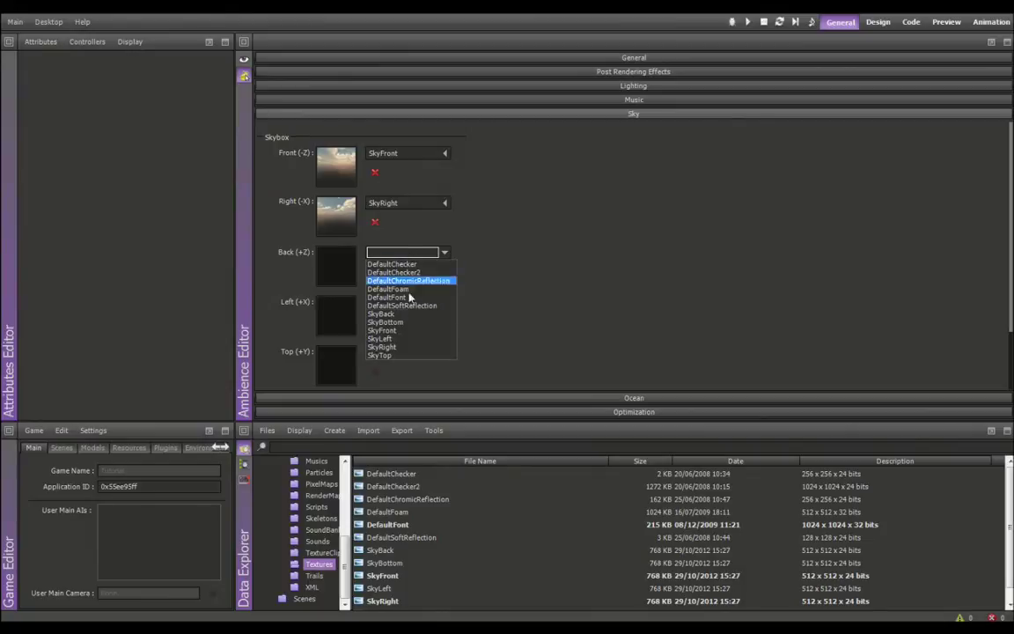
pyautogui.click(410, 322)
pyautogui.click(408, 304)
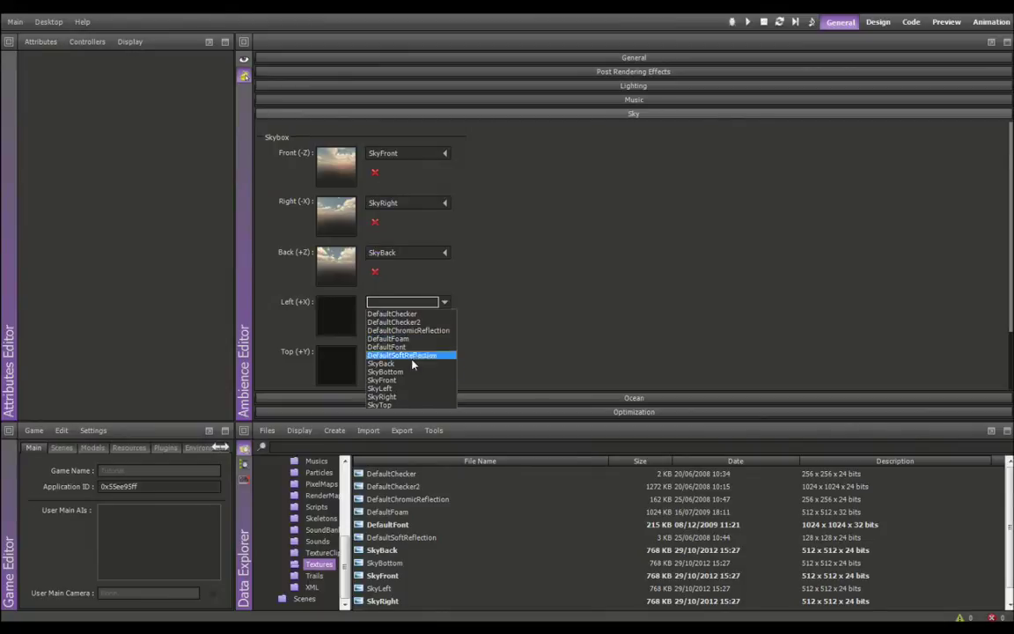
pyautogui.click(412, 389)
# Assign SkyTop to the skybox's Top (+Y) face and SkyBottom to its Bottom (-Y) face
pyautogui.click(412, 353)
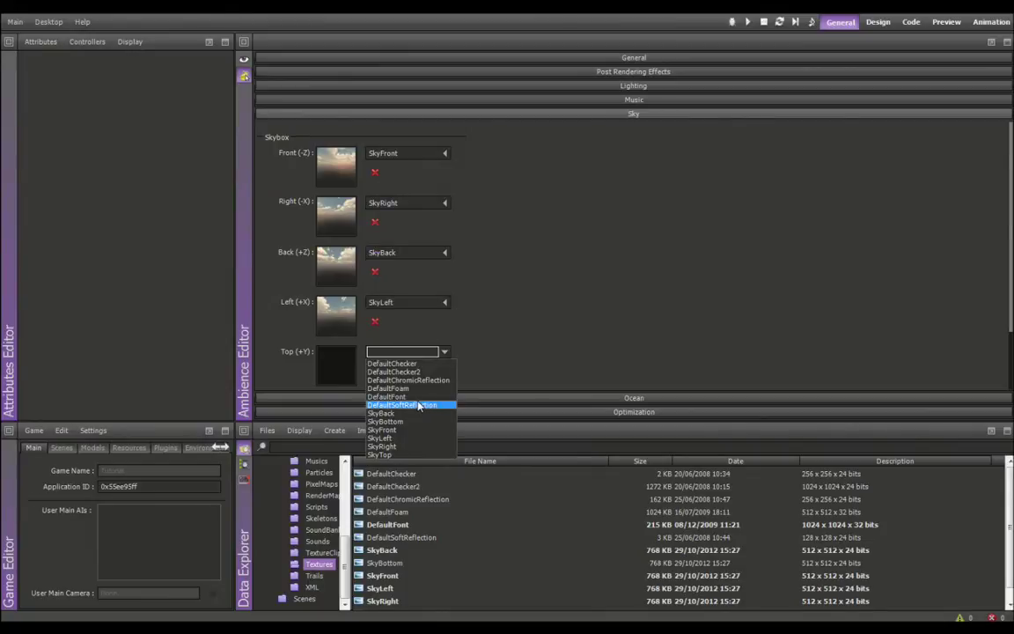
pyautogui.click(421, 455)
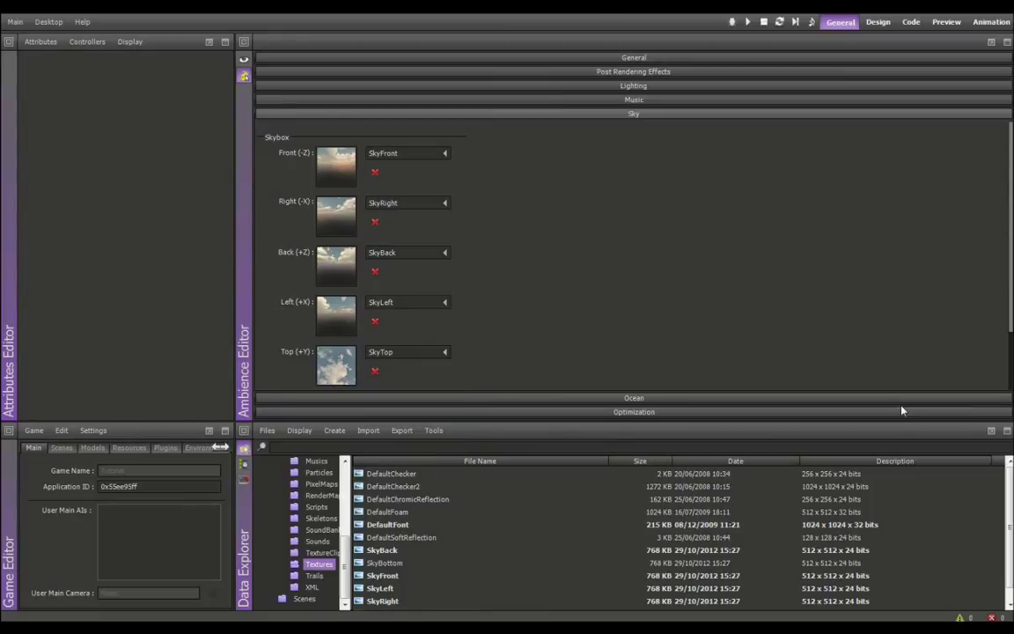
pyautogui.scroll(-1, 899, 354)
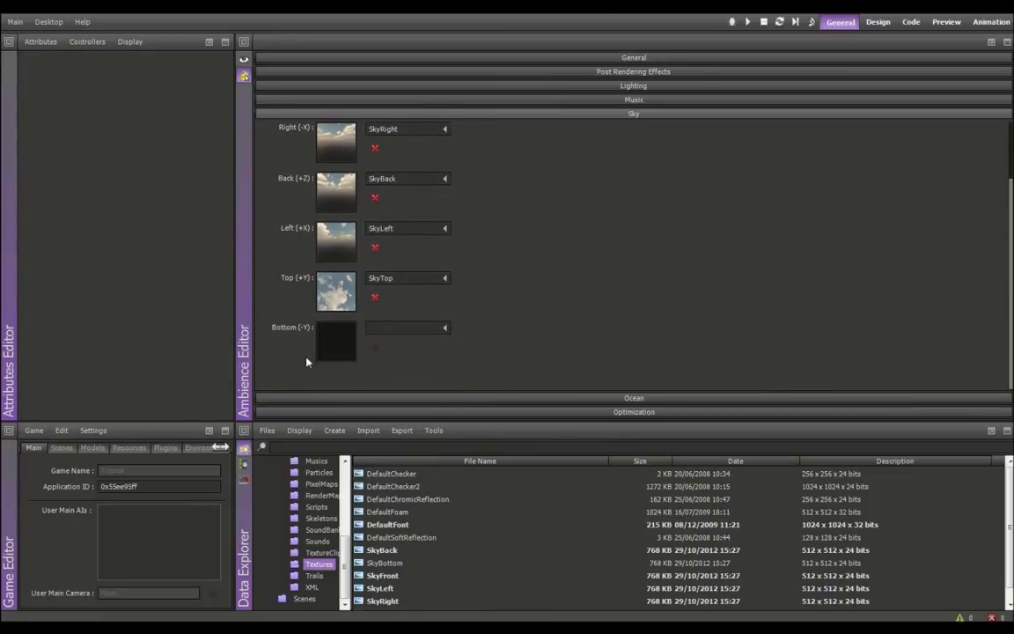
pyautogui.click(423, 333)
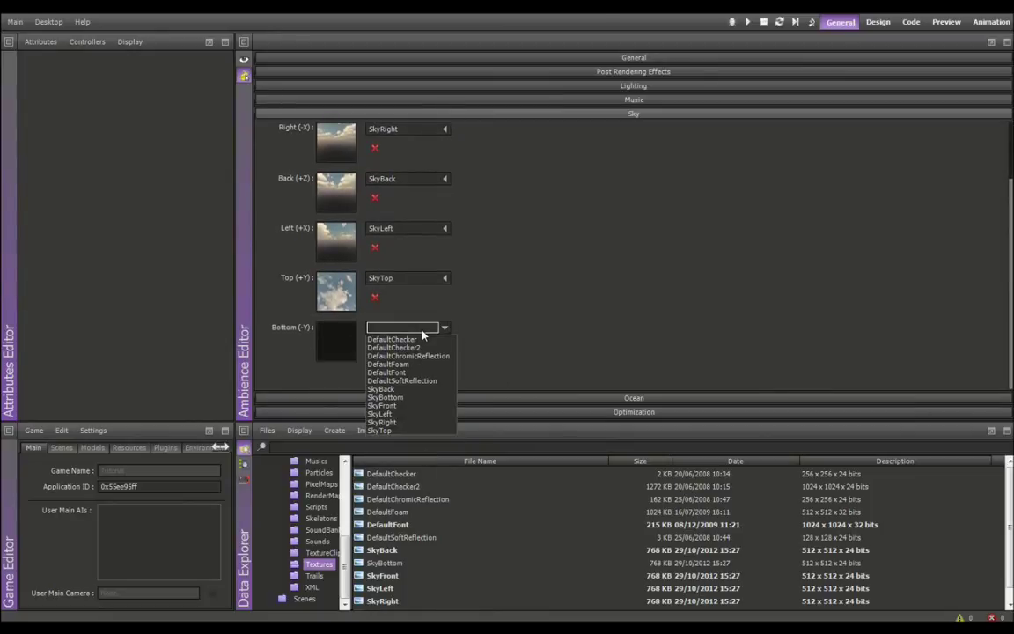
pyautogui.click(413, 398)
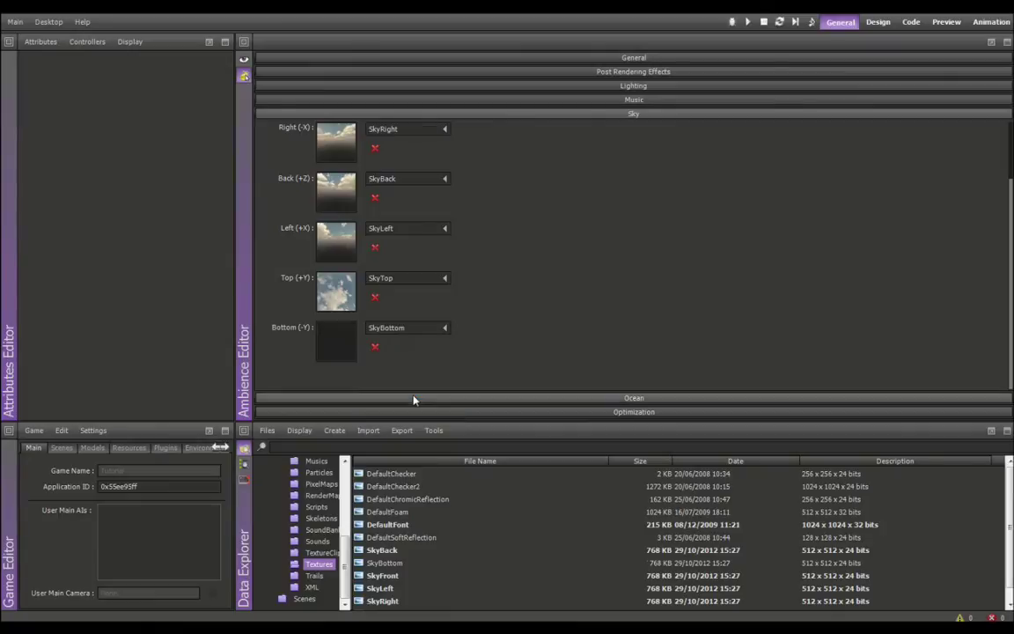
# Return to the Scene Viewer and look around the scene to check the skybox from several directions
pyautogui.click(244, 43)
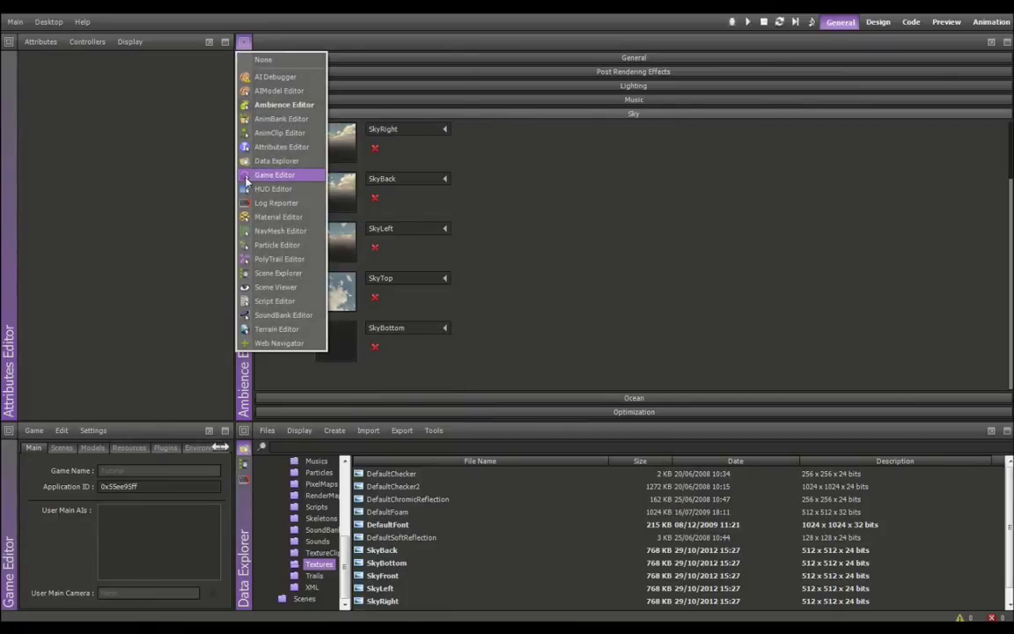
pyautogui.click(307, 295)
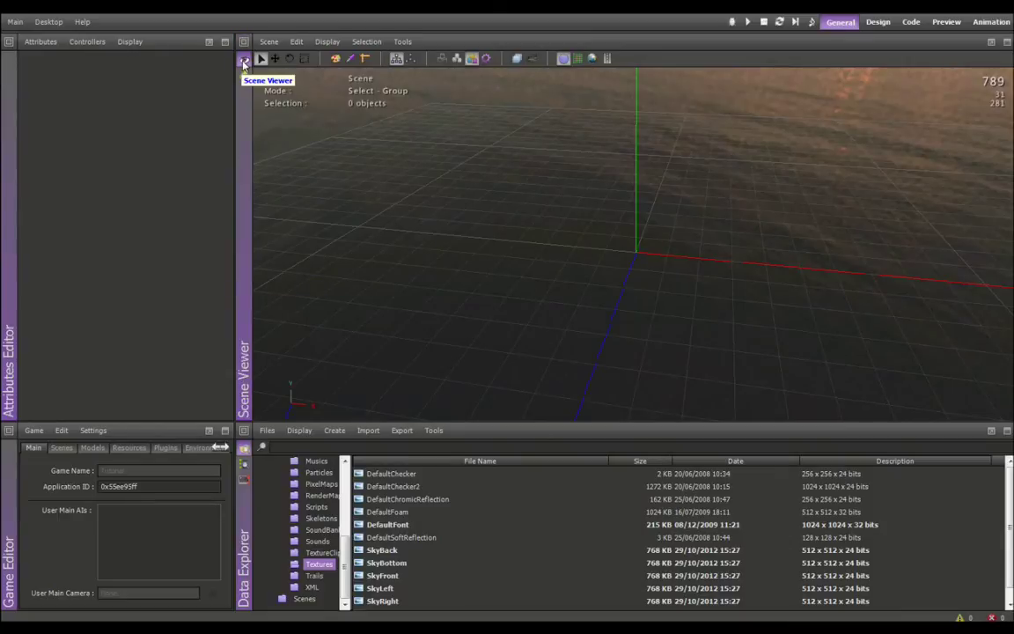
pyautogui.keyDown('alt'); pyautogui.moveTo(599, 191); pyautogui.dragTo(344, 246); pyautogui.keyUp('alt')
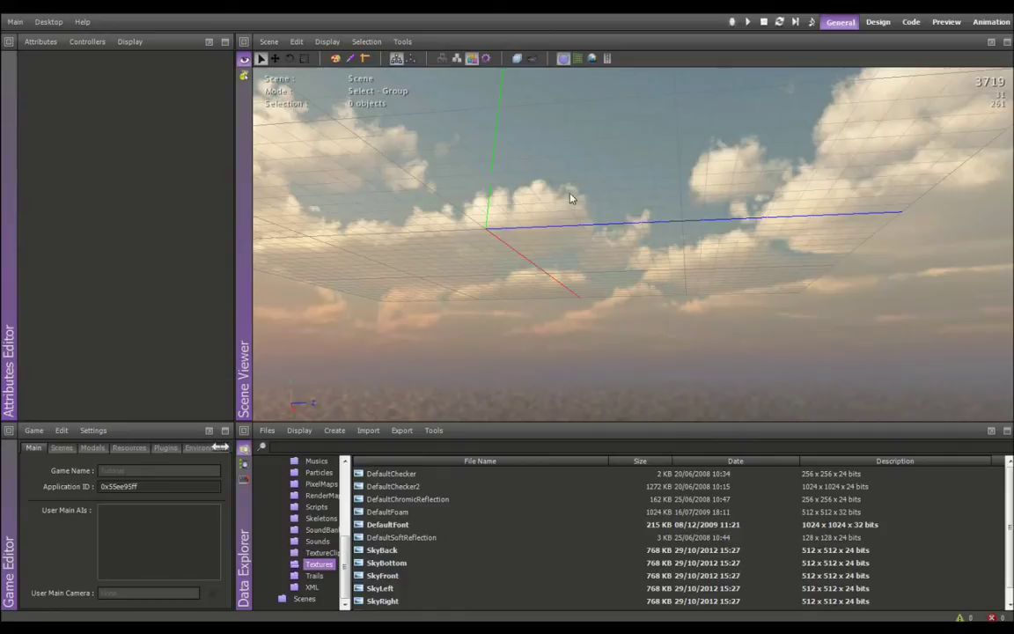
# Orbit the ShiVa scene once more to view the skybox from another angle
pyautogui.moveTo(571, 199); pyautogui.dragTo(525, 251, button='middle')
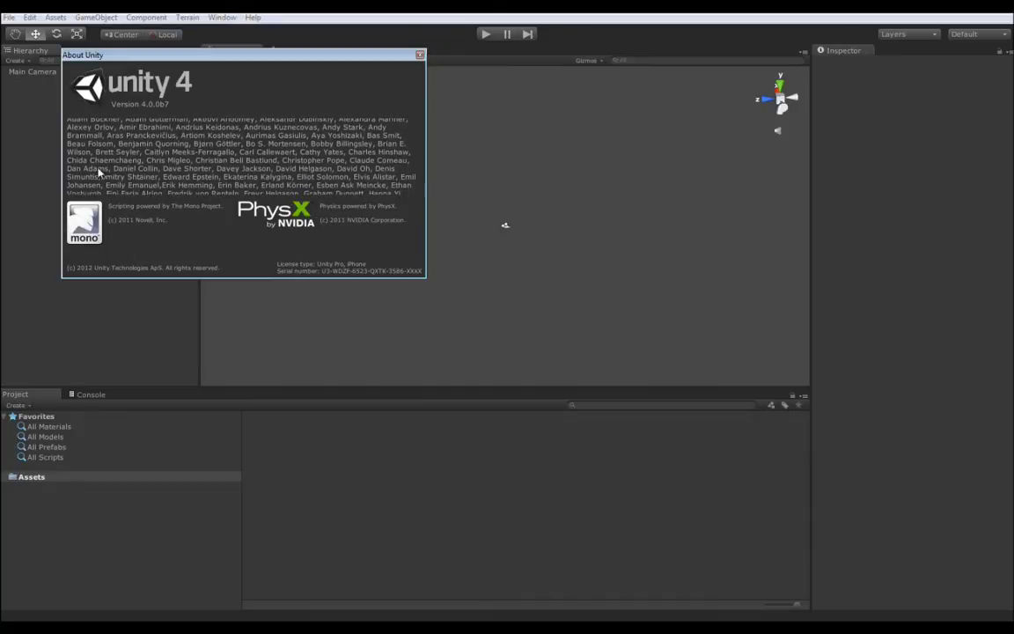
# In Unity, dismiss the About window and import the standard Scripts package with all of its items
pyautogui.click(420, 54)
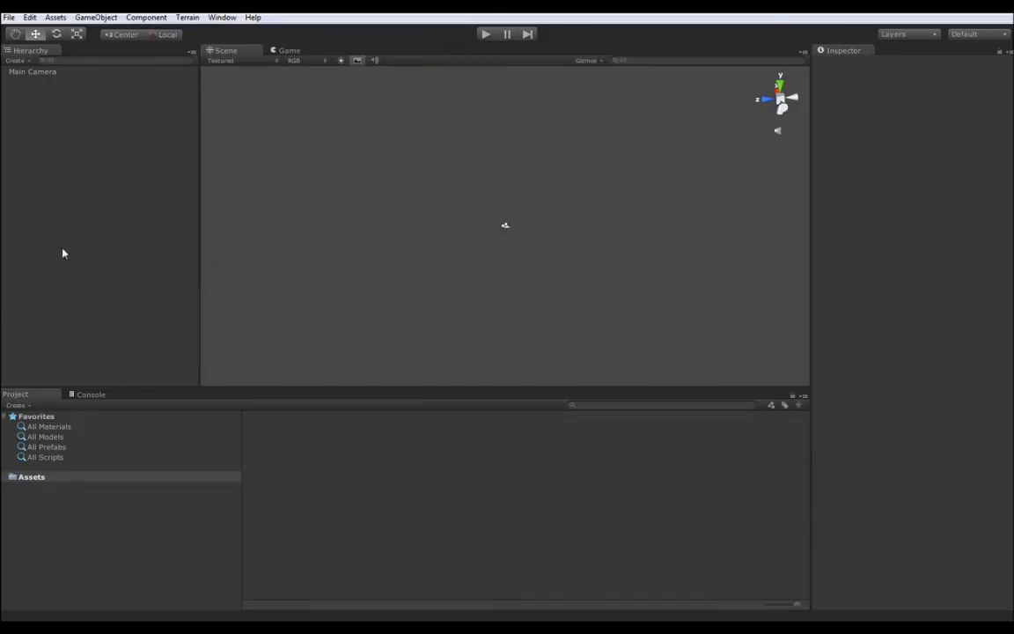
pyautogui.click(56, 18)
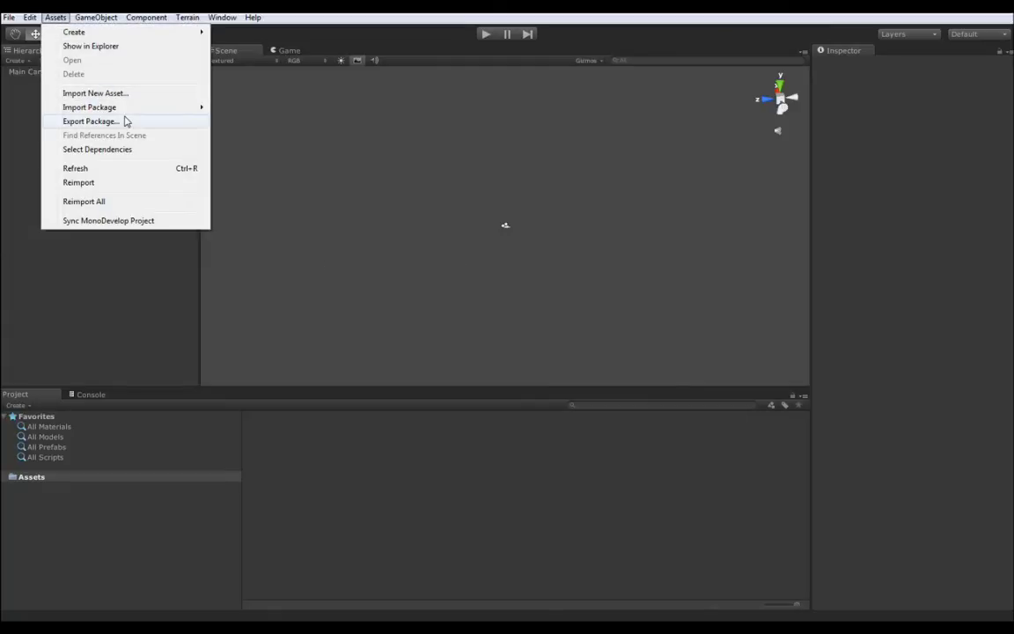
pyautogui.moveTo(129, 110)
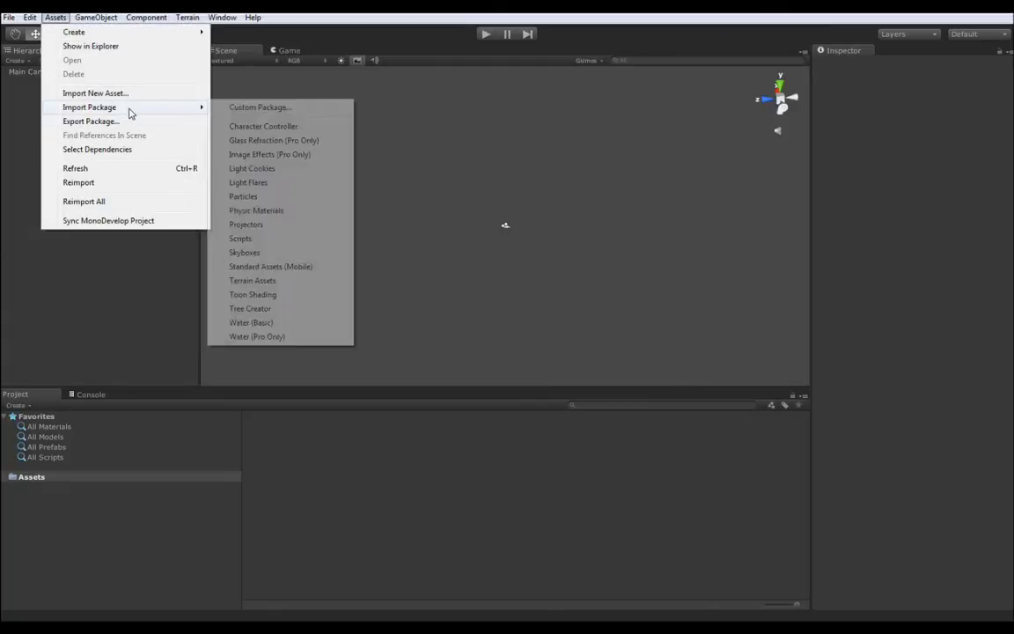
pyautogui.click(261, 240)
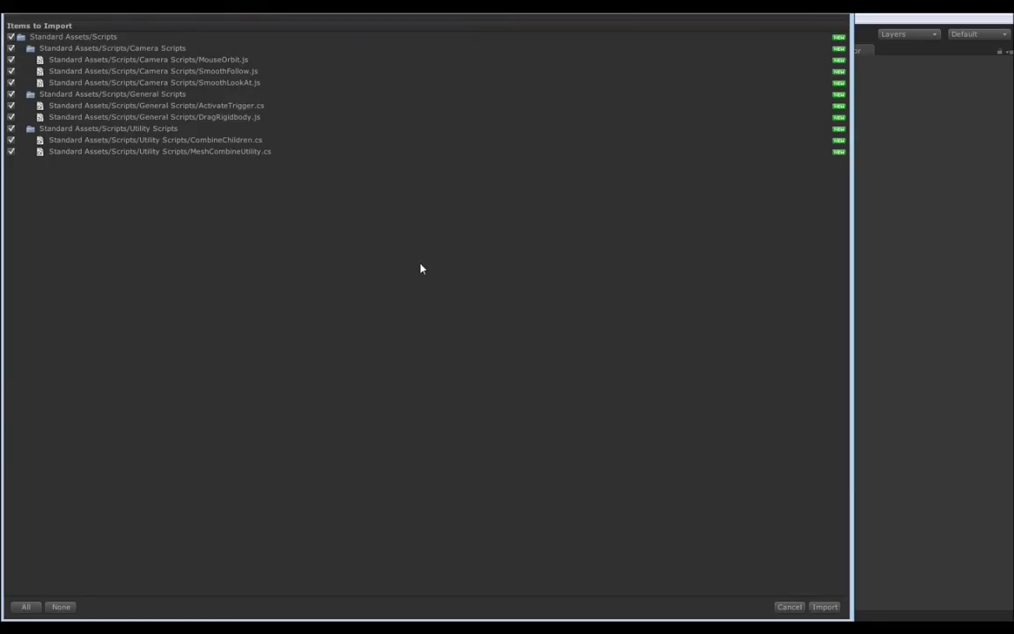
pyautogui.click(825, 606)
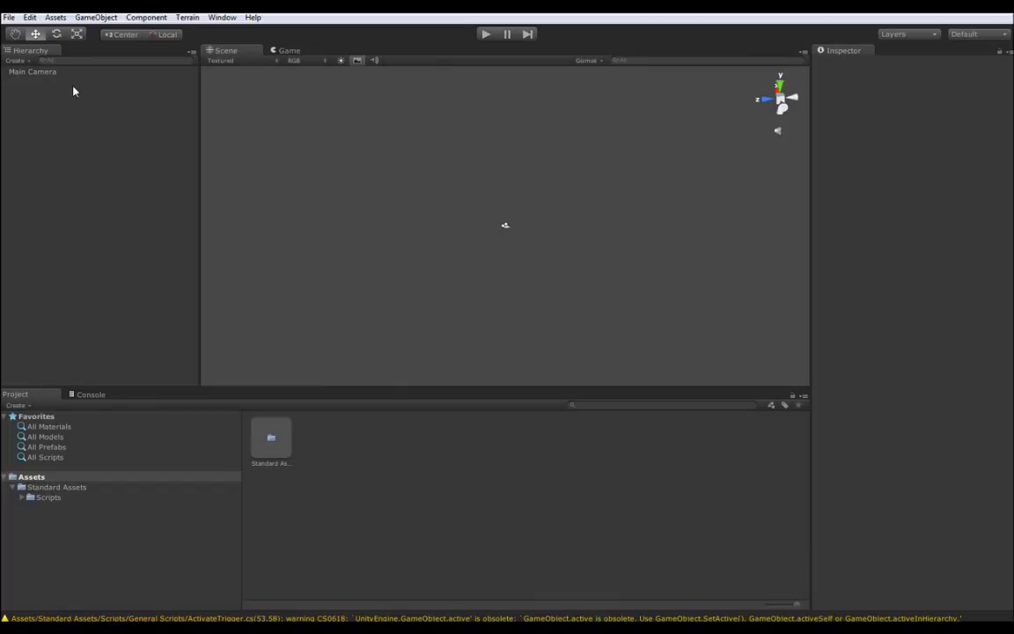
# Create a new material in the project's Assets folder and name it SkyBoxMat
pyautogui.click(56, 18)
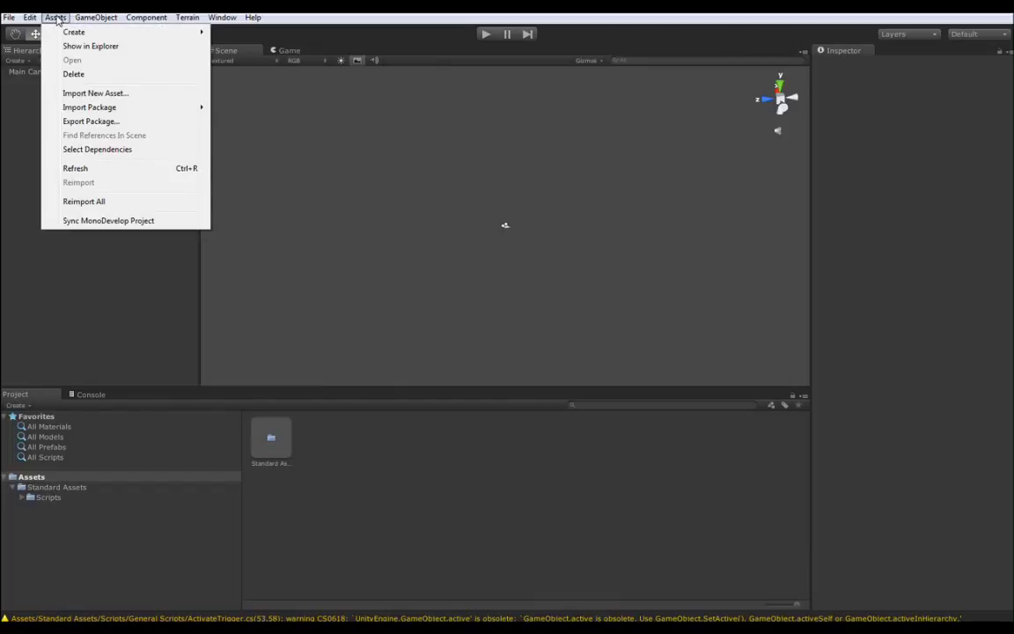
pyautogui.moveTo(68, 34)
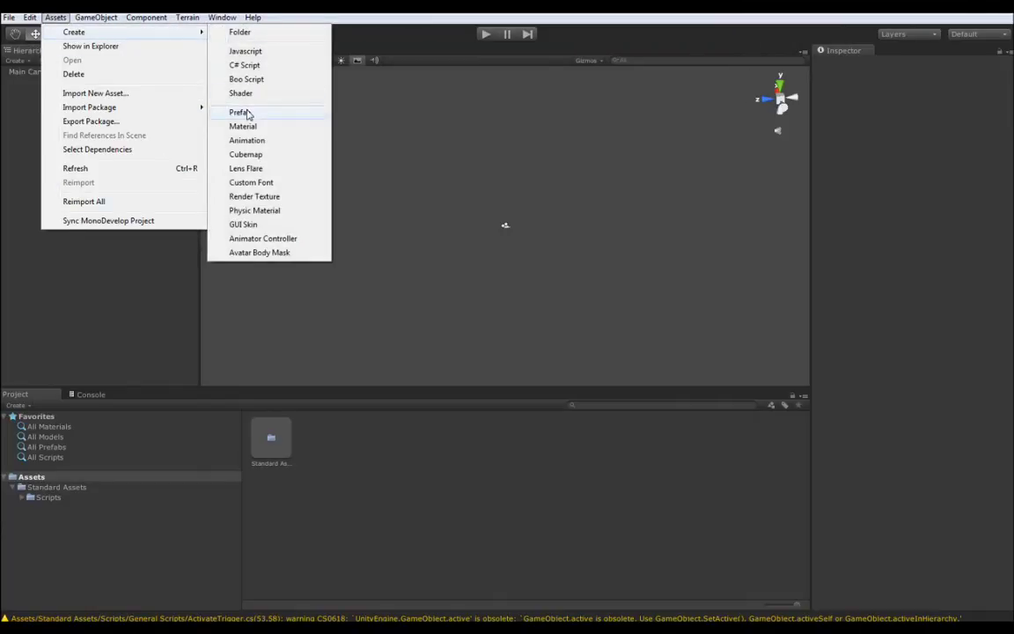
pyautogui.click(243, 125)
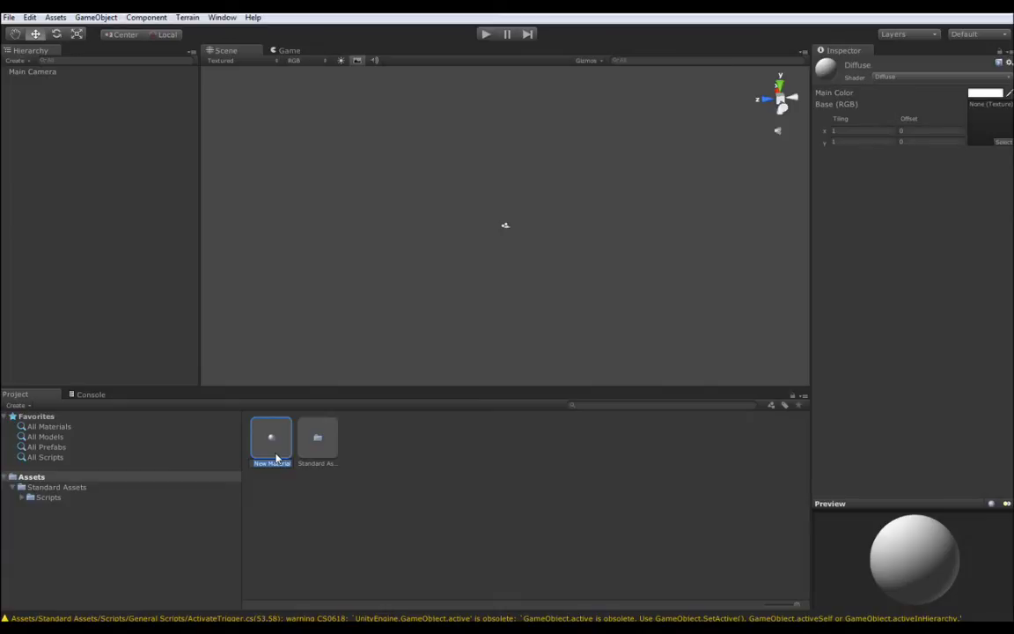
pyautogui.write('SkyBoxMat')
pyautogui.press('Return')
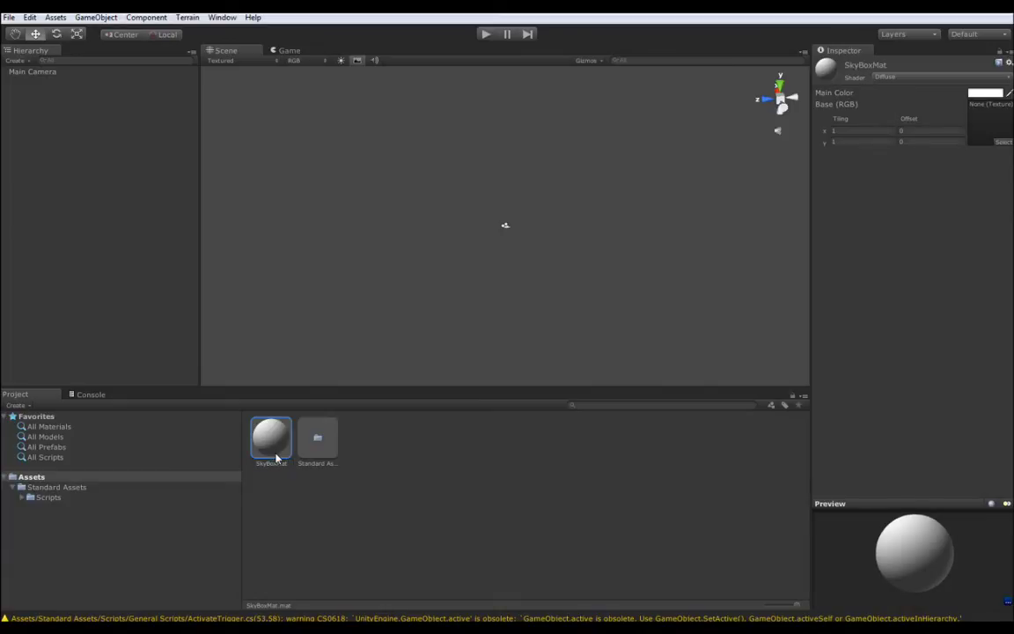
# Set the SkyBoxMat material's shader to RenderFX/Skybox
pyautogui.click(910, 78)
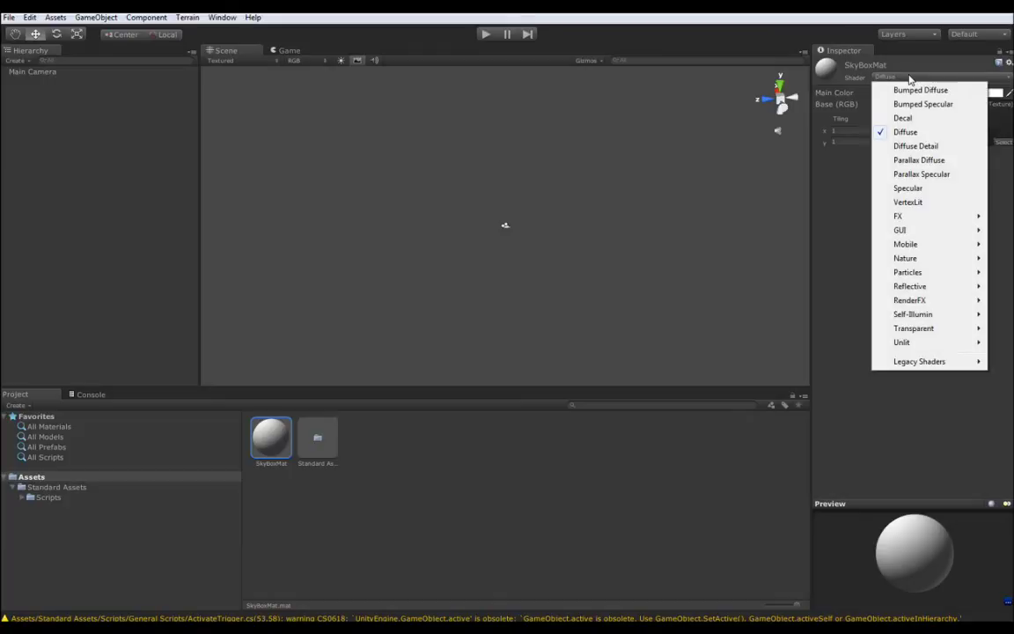
pyautogui.moveTo(915, 304)
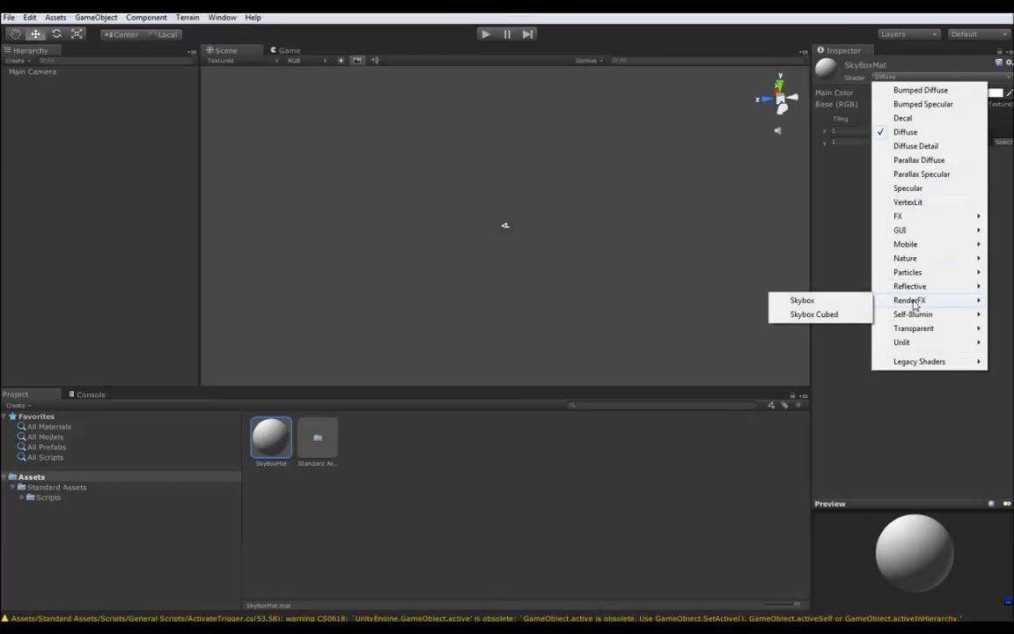
pyautogui.click(799, 300)
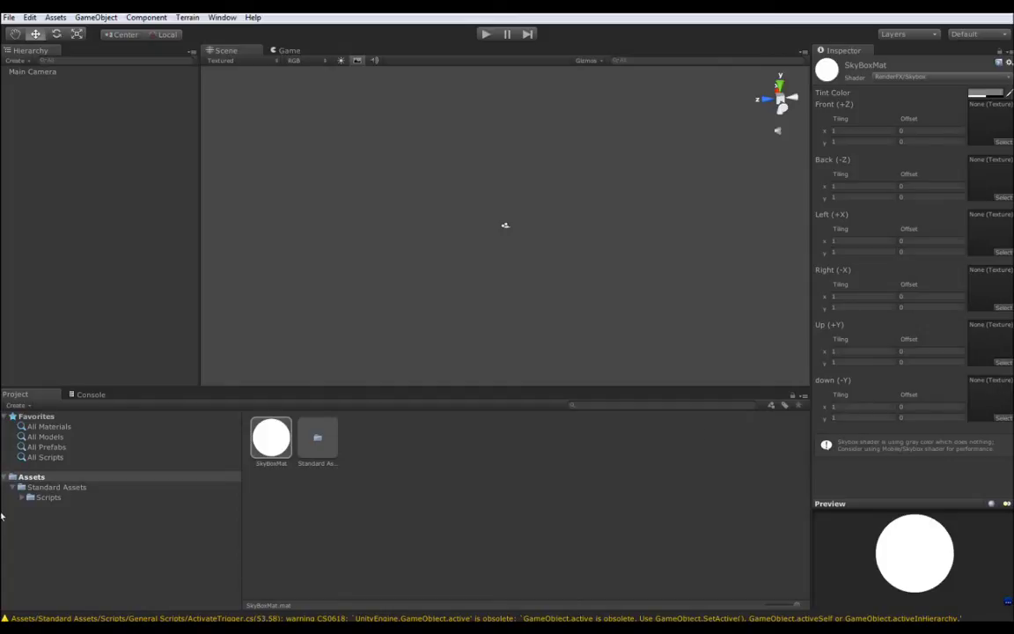
# Import the SkyBack and SkyBottom images from the Tutorial Images folder as new assets in the Assets folder
pyautogui.rightClick(37, 477)
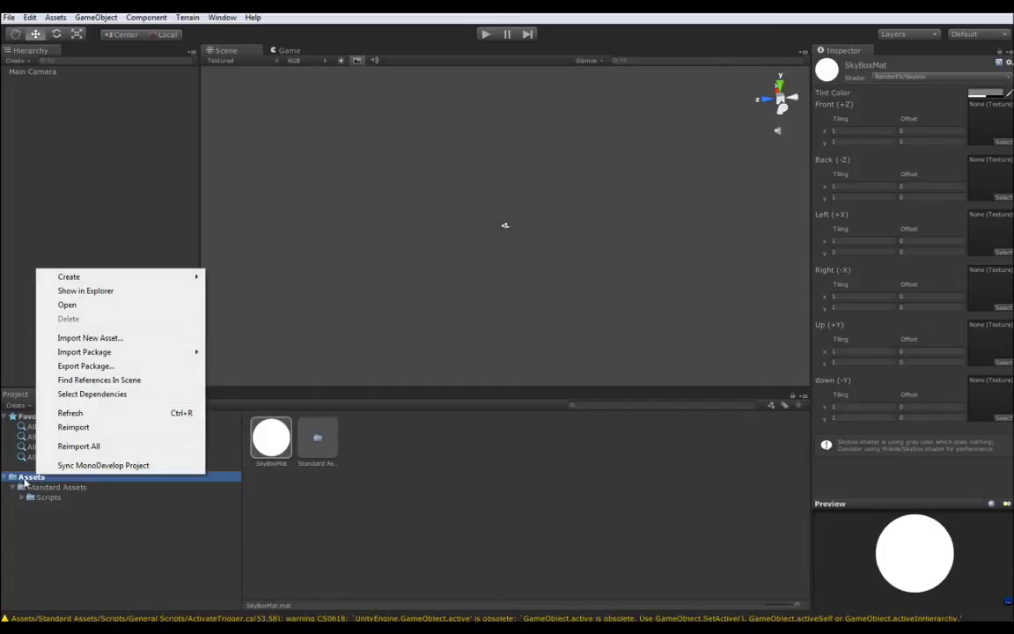
pyautogui.click(96, 339)
pyautogui.click(261, 128)
pyautogui.doubleClick(262, 129)
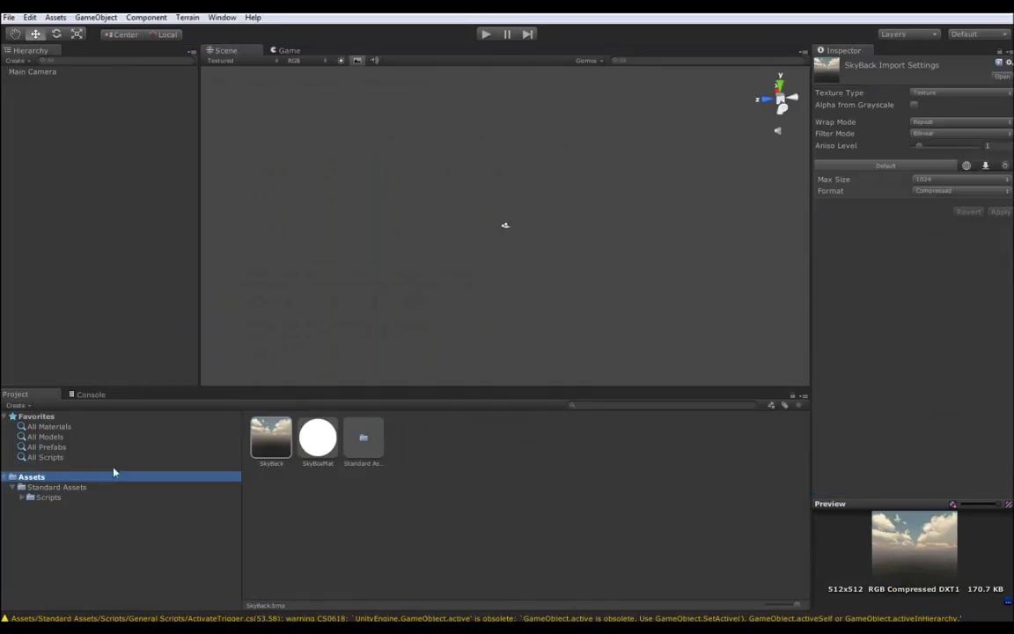
pyautogui.rightClick(76, 482)
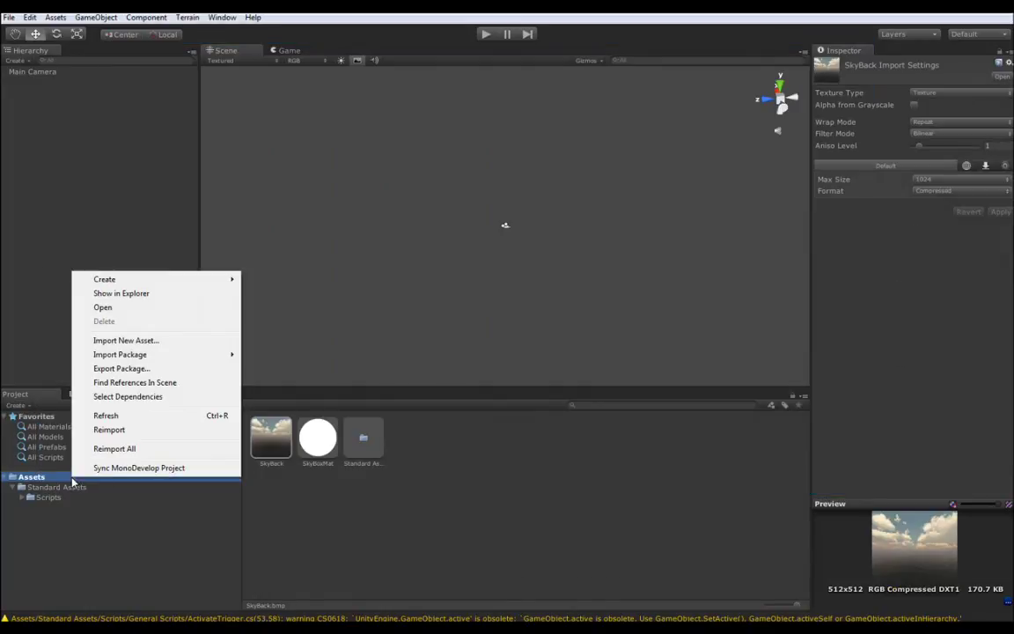
pyautogui.click(180, 343)
pyautogui.doubleClick(328, 132)
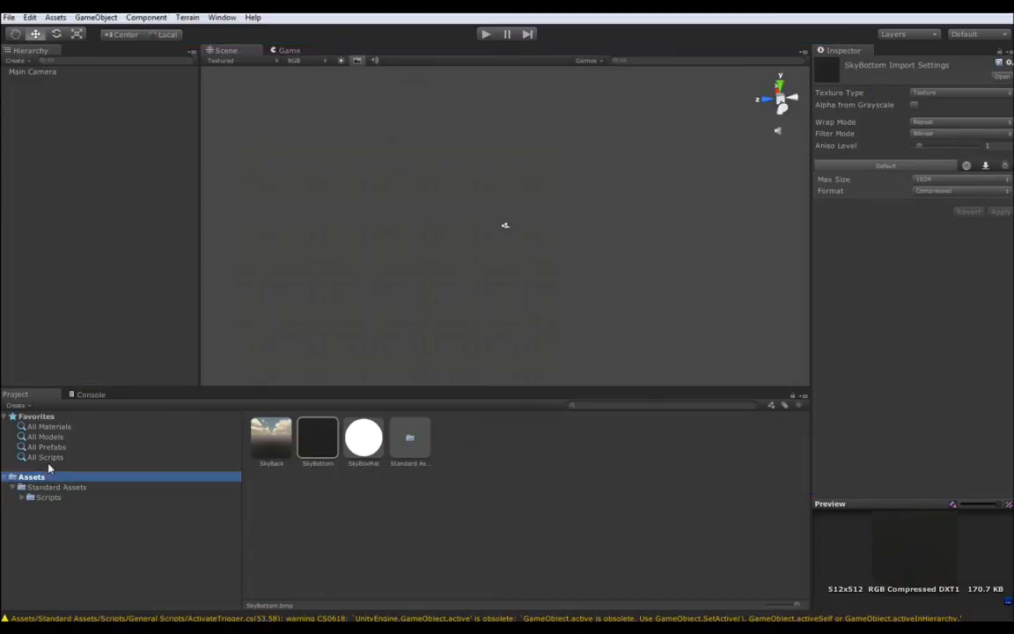
# Import the SkyFront and SkyLeft images from the Tutorial Images folder into Assets
pyautogui.rightClick(44, 478)
pyautogui.click(132, 339)
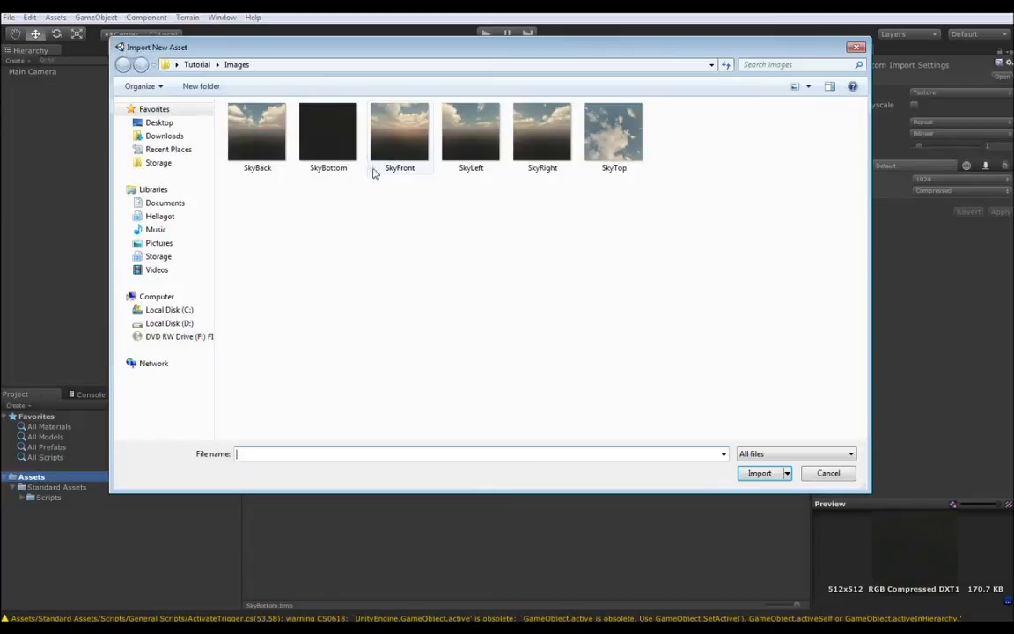
pyautogui.click(393, 146)
pyautogui.doubleClick(393, 146)
pyautogui.rightClick(40, 476)
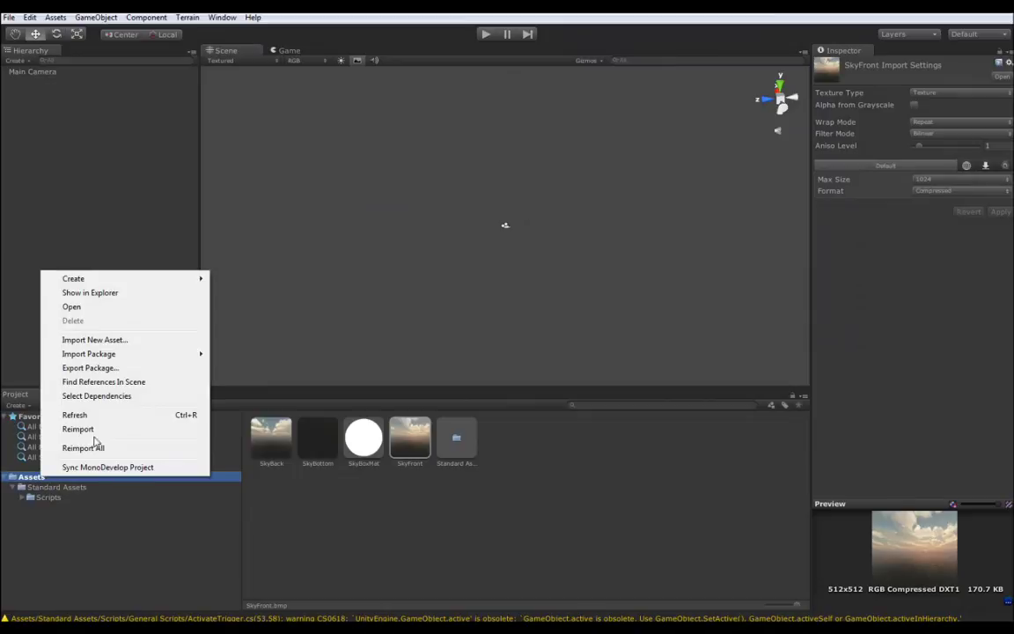
pyautogui.click(123, 339)
pyautogui.doubleClick(469, 157)
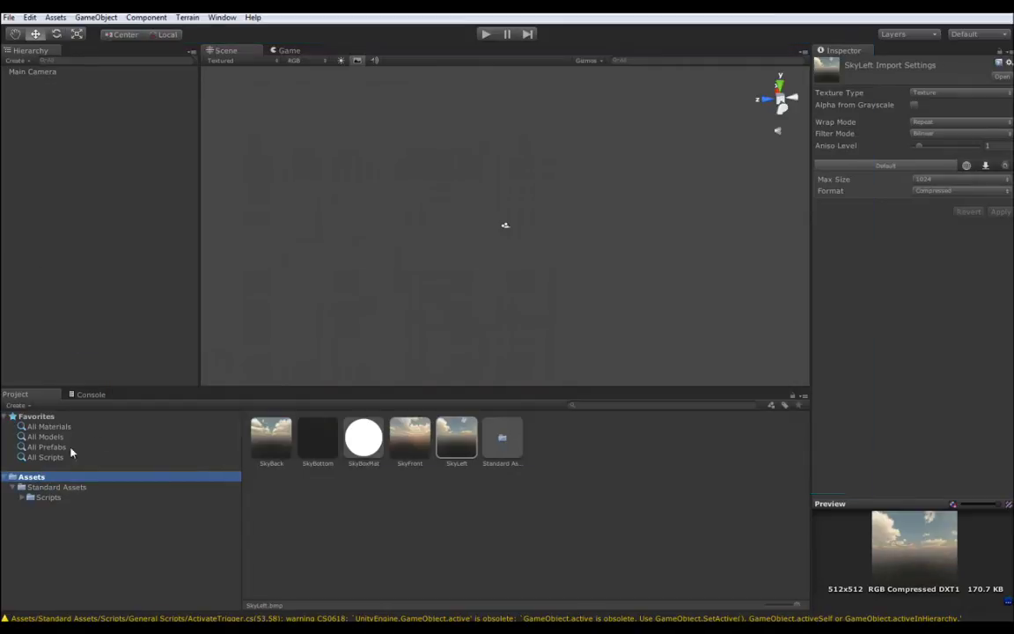
# Import the two remaining sky images, SkyRight and SkyTop, into Assets
pyautogui.rightClick(39, 477)
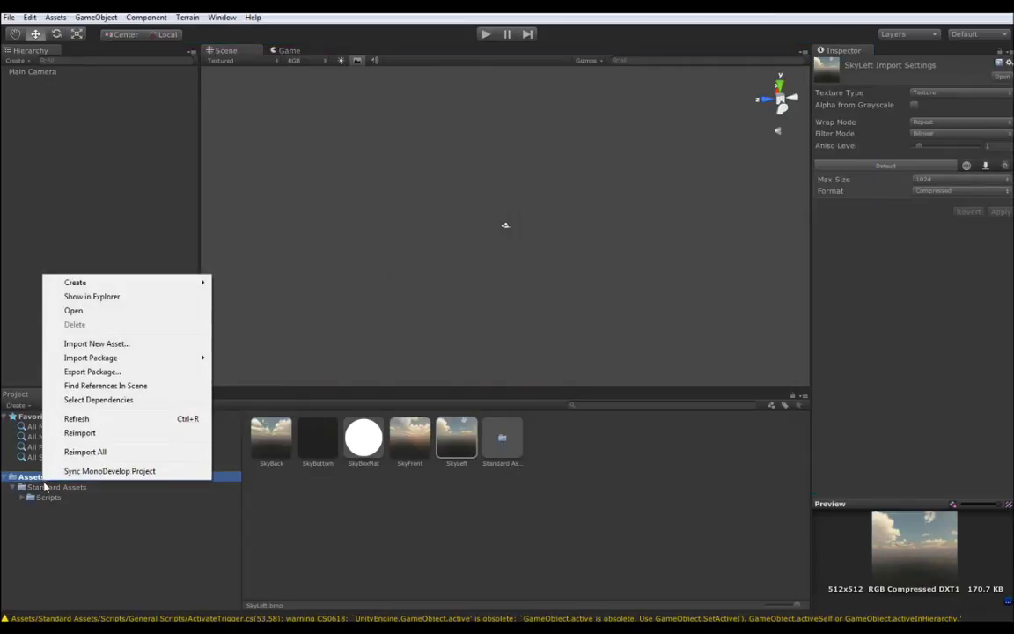
pyautogui.click(163, 345)
pyautogui.doubleClick(539, 145)
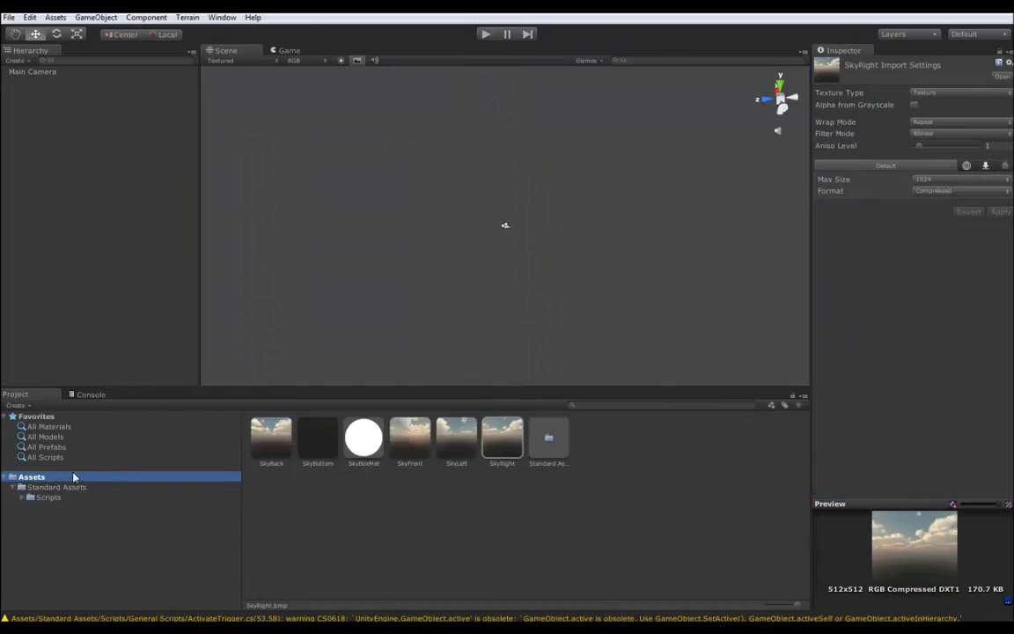
pyautogui.rightClick(76, 478)
pyautogui.click(174, 338)
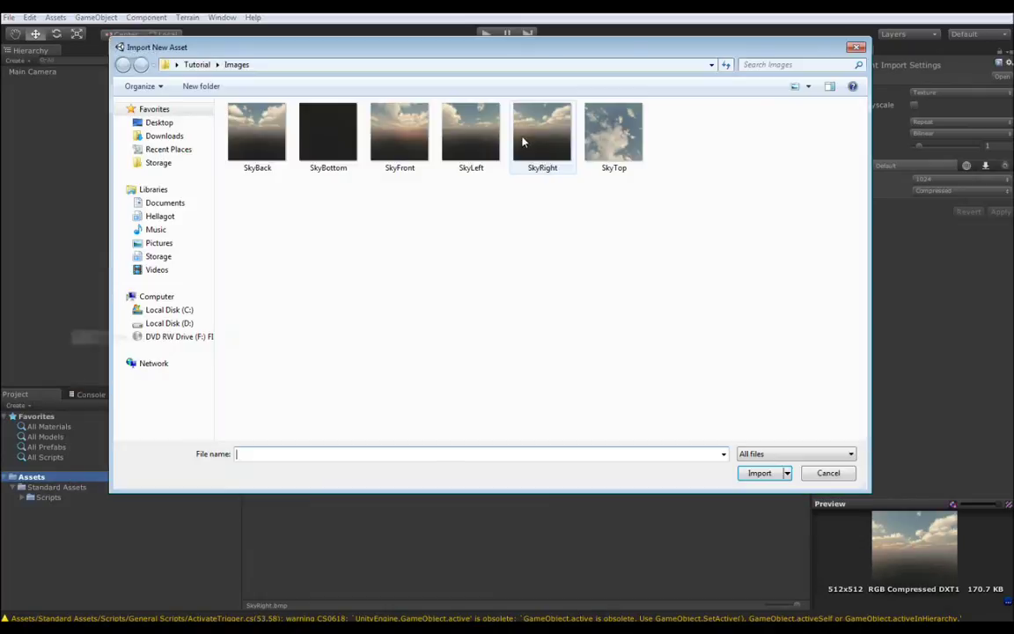
pyautogui.doubleClick(622, 119)
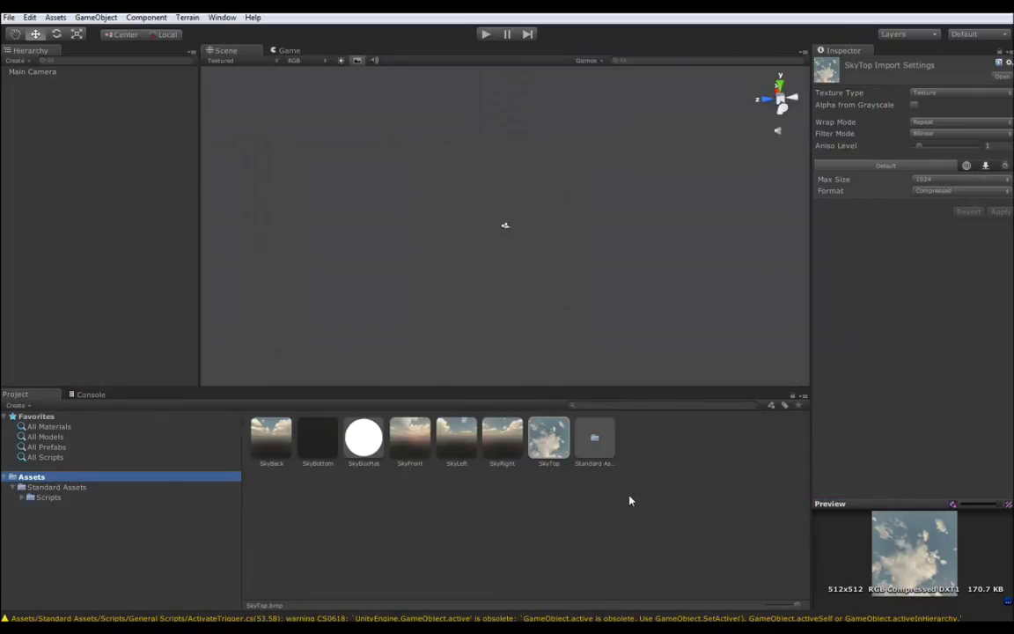
# Select all six sky textures together, set their Wrap Mode to Clamp and apply the import settings
pyautogui.click(267, 447)
pyautogui.keyDown('ctrl'); pyautogui.click(319, 438); pyautogui.keyUp('ctrl')
pyautogui.keyDown('ctrl'); pyautogui.click(411, 445); pyautogui.keyUp('ctrl')
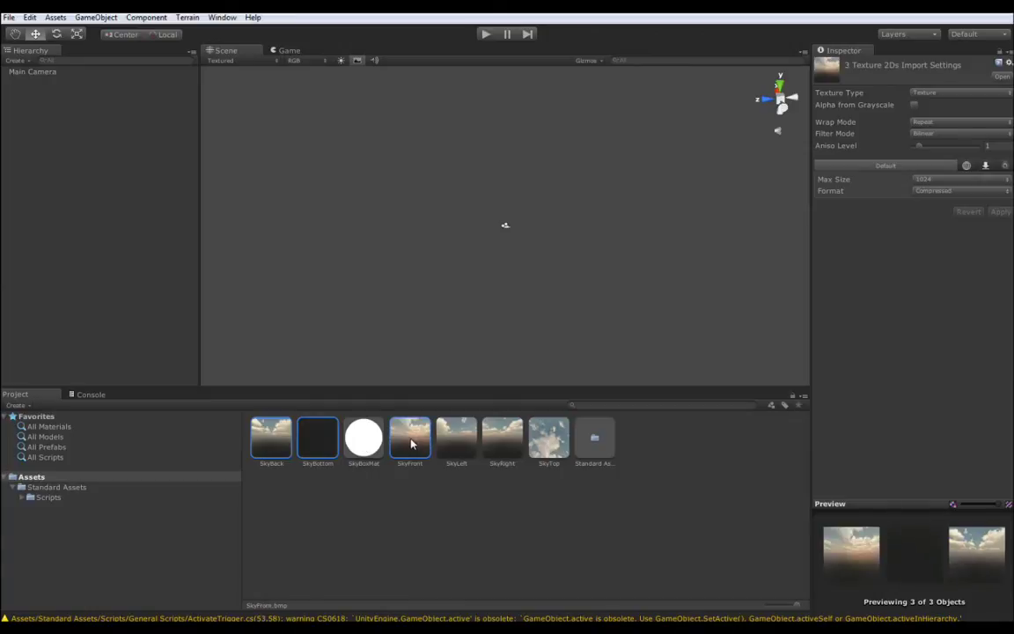
pyautogui.keyDown('ctrl'); pyautogui.click(454, 442); pyautogui.keyUp('ctrl')
pyautogui.keyDown('ctrl'); pyautogui.click(502, 442); pyautogui.keyUp('ctrl')
pyautogui.keyDown('ctrl'); pyautogui.click(549, 443); pyautogui.keyUp('ctrl')
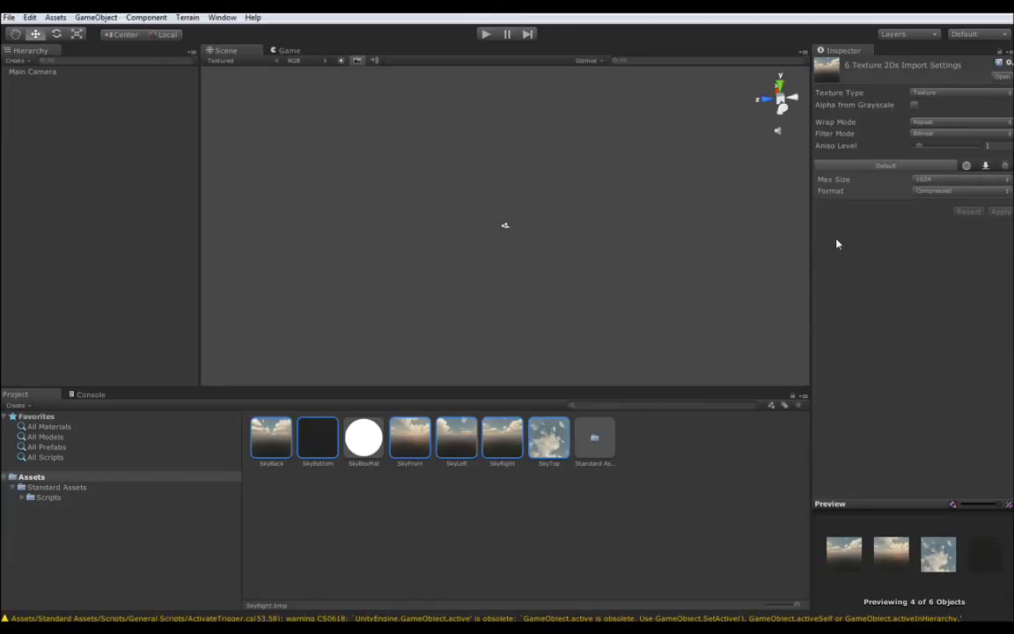
pyautogui.click(940, 182)
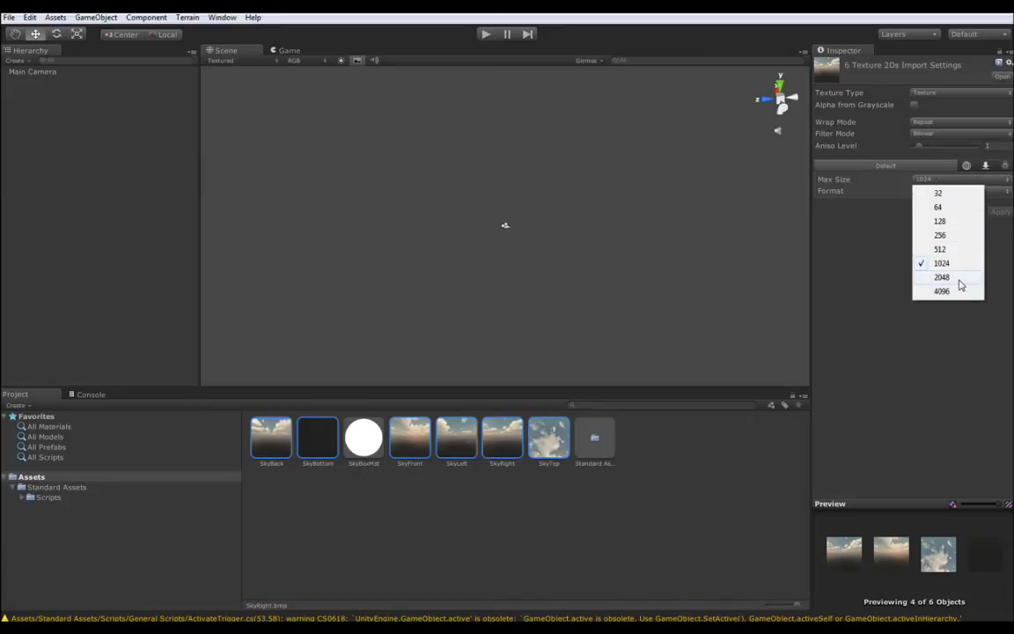
pyautogui.click(844, 250)
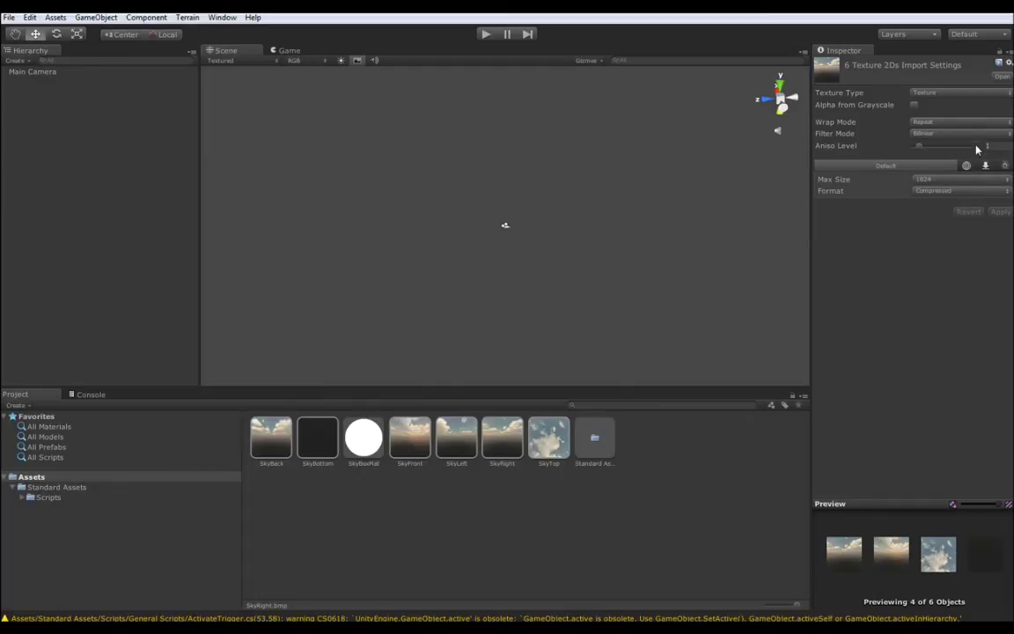
pyautogui.click(957, 125)
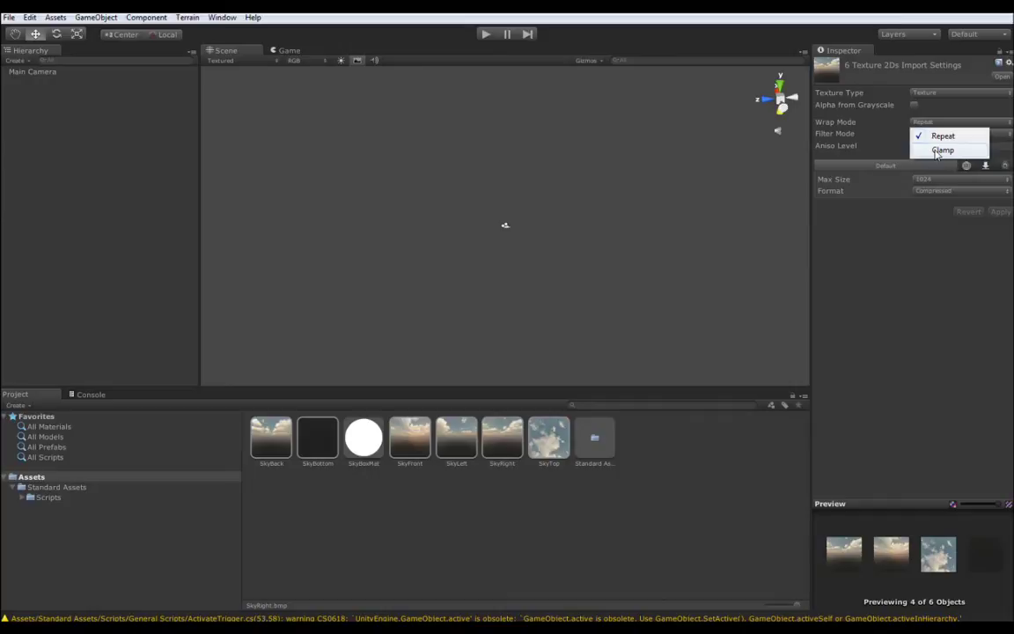
pyautogui.click(940, 150)
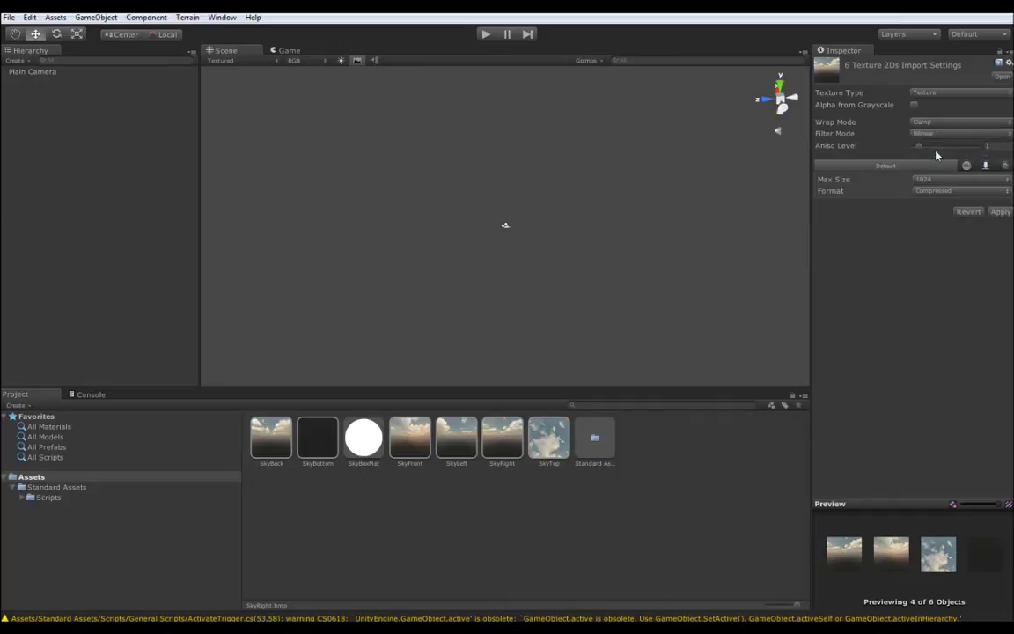
pyautogui.click(1000, 212)
# Add a Skybox rendering component to the Main Camera and select its Custom Skybox property
pyautogui.click(47, 74)
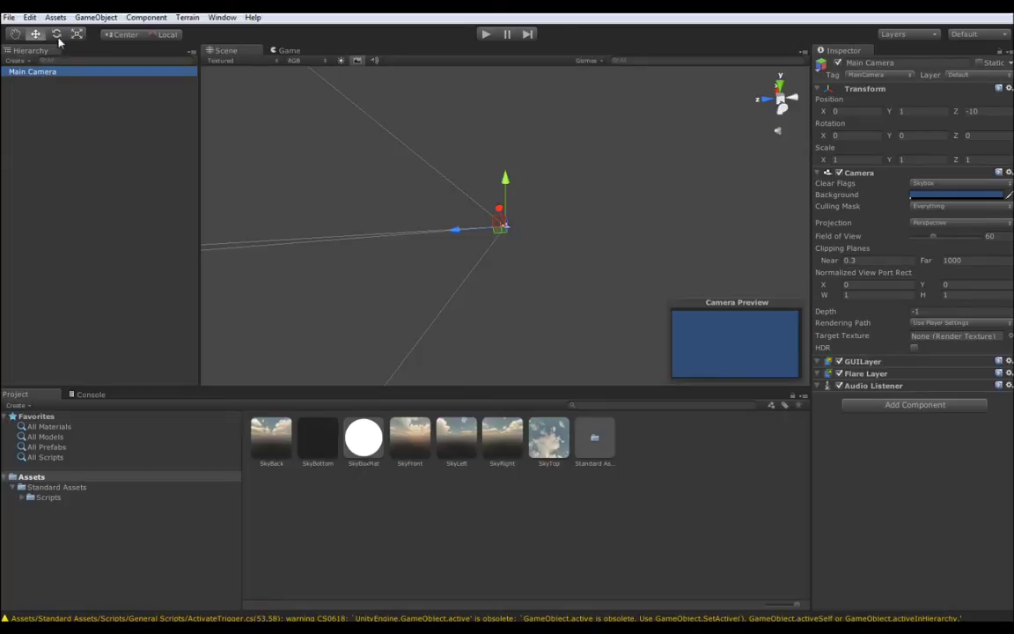
pyautogui.click(146, 18)
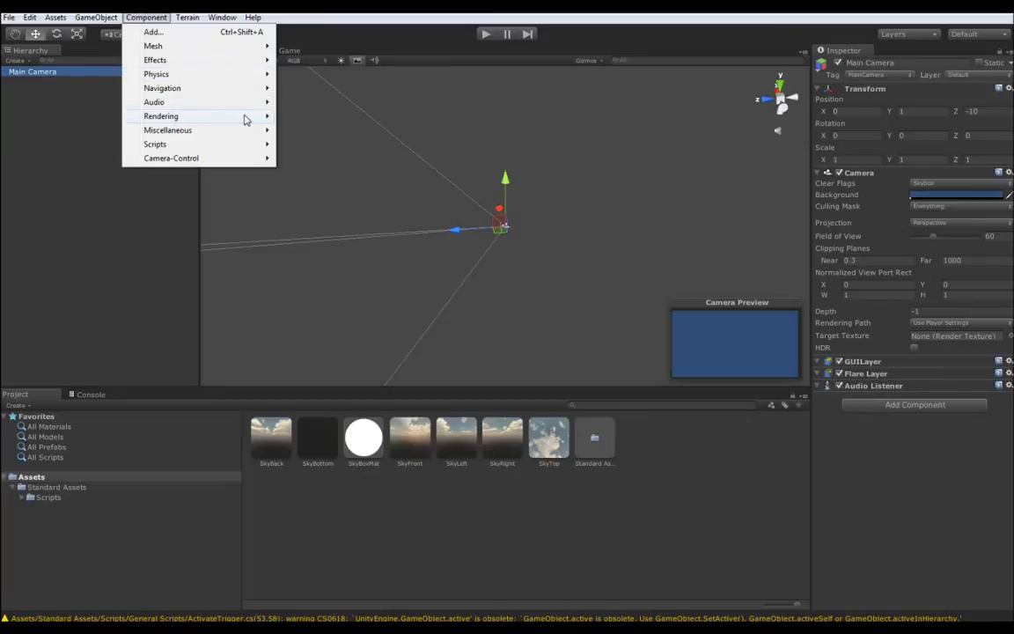
pyautogui.moveTo(246, 118)
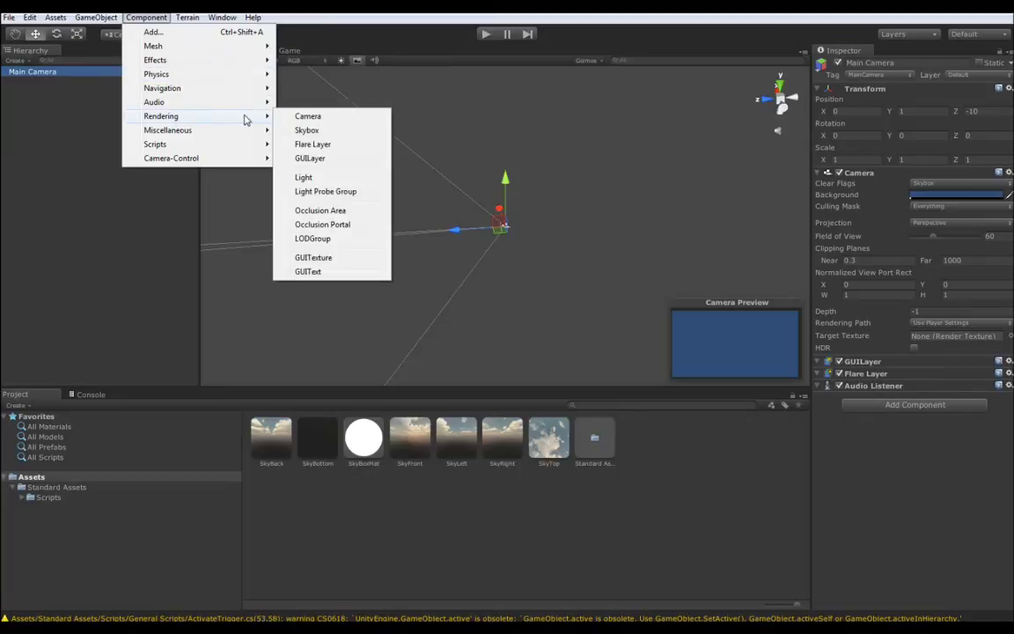
pyautogui.click(318, 134)
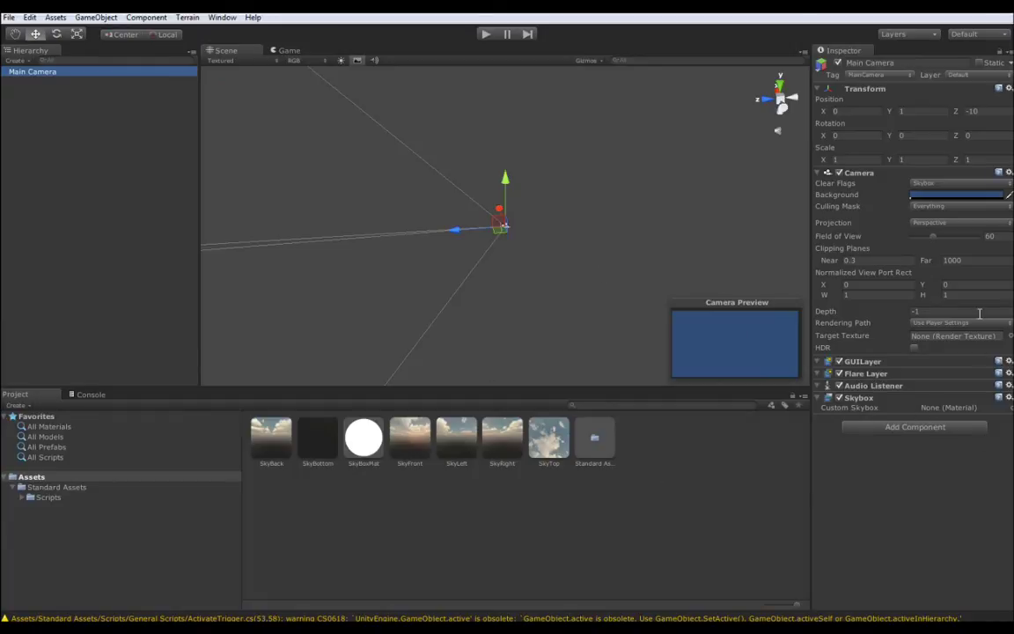
pyautogui.click(943, 409)
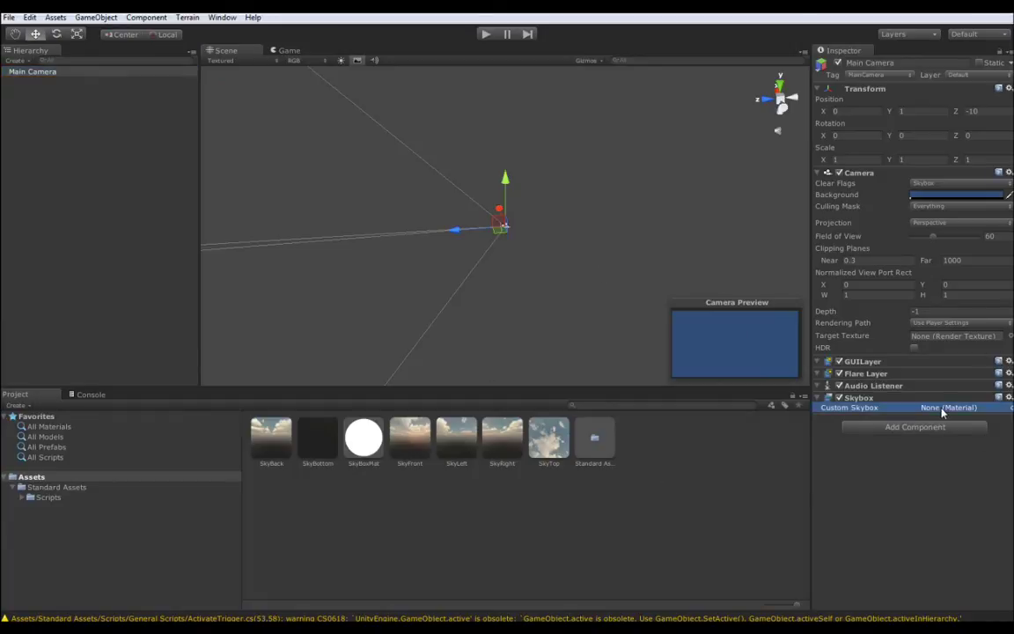
# Assign the SkyBoxMat material as the Main Camera's Custom Skybox
pyautogui.click(1006, 408)
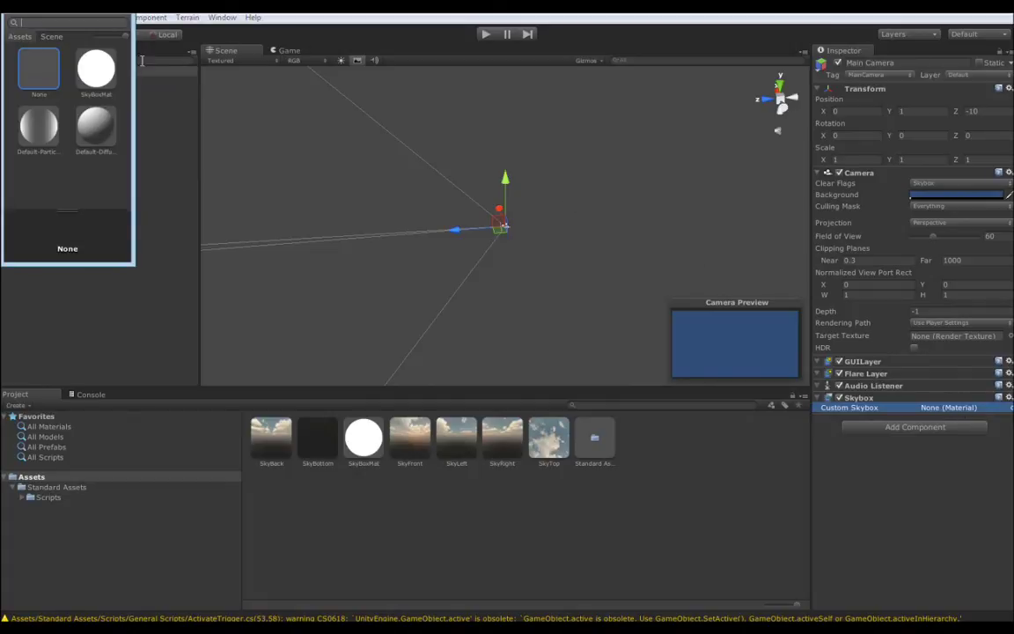
pyautogui.doubleClick(94, 73)
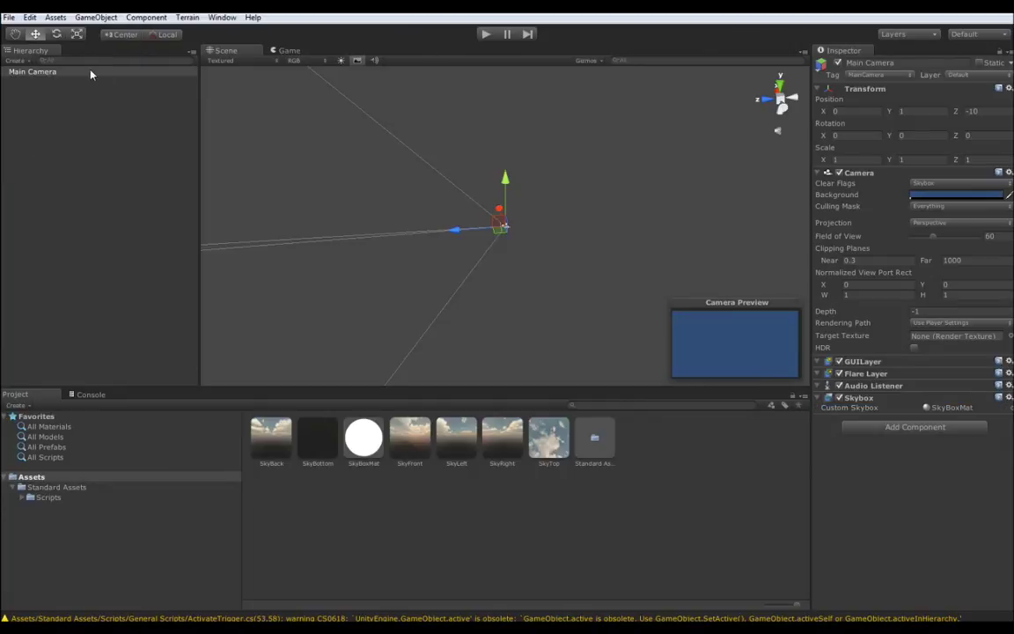
# Assign SkyFront, SkyBack, SkyLeft, SkyRight, SkyTop and SkyBottom to SkyBoxMat's Front, Back, Left, Right, Up and Down slots, and test the scene in Play mode
pyautogui.click(368, 442)
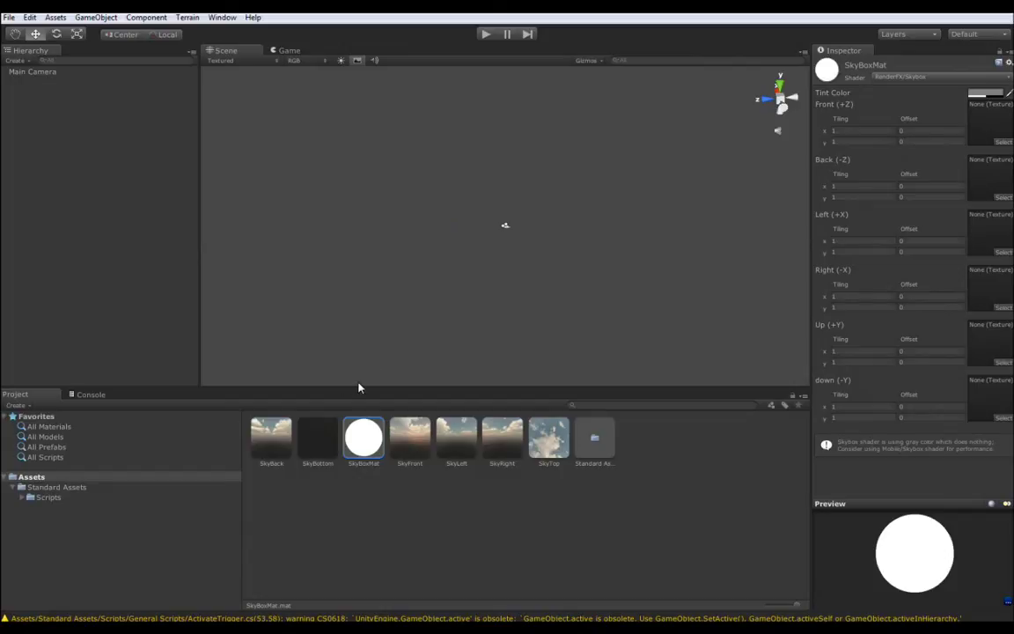
pyautogui.moveTo(421, 446); pyautogui.dragTo(987, 118)
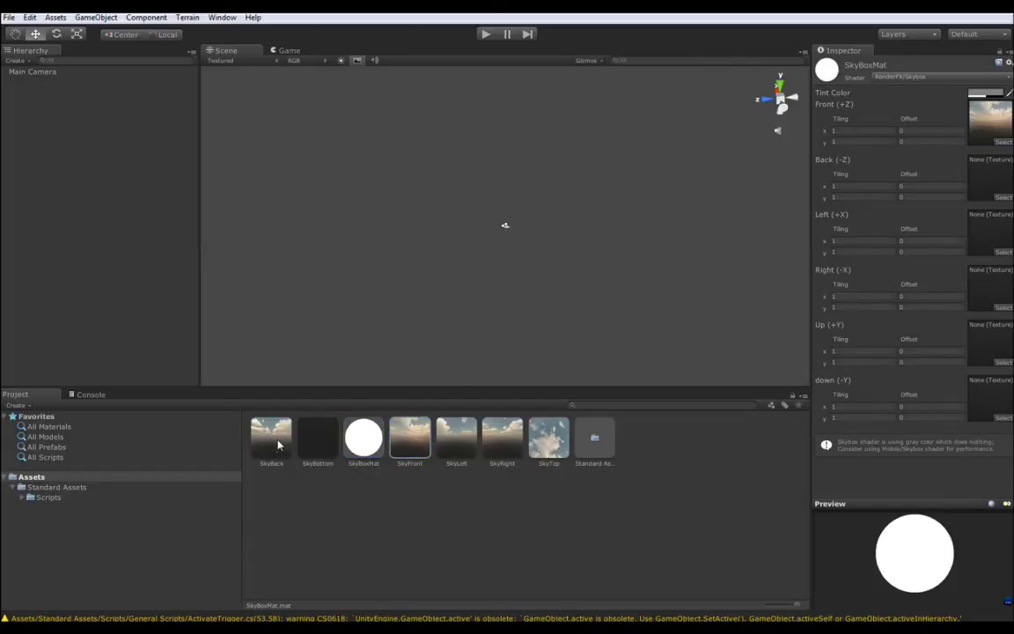
pyautogui.moveTo(271, 437); pyautogui.dragTo(986, 176)
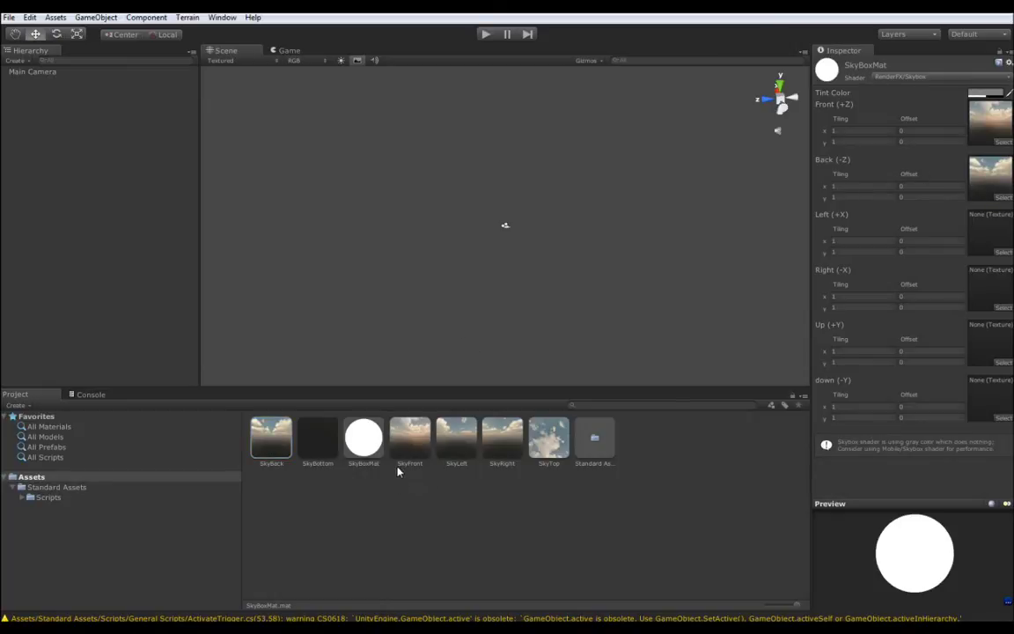
pyautogui.moveTo(458, 445); pyautogui.dragTo(986, 243)
pyautogui.moveTo(502, 438); pyautogui.dragTo(986, 288)
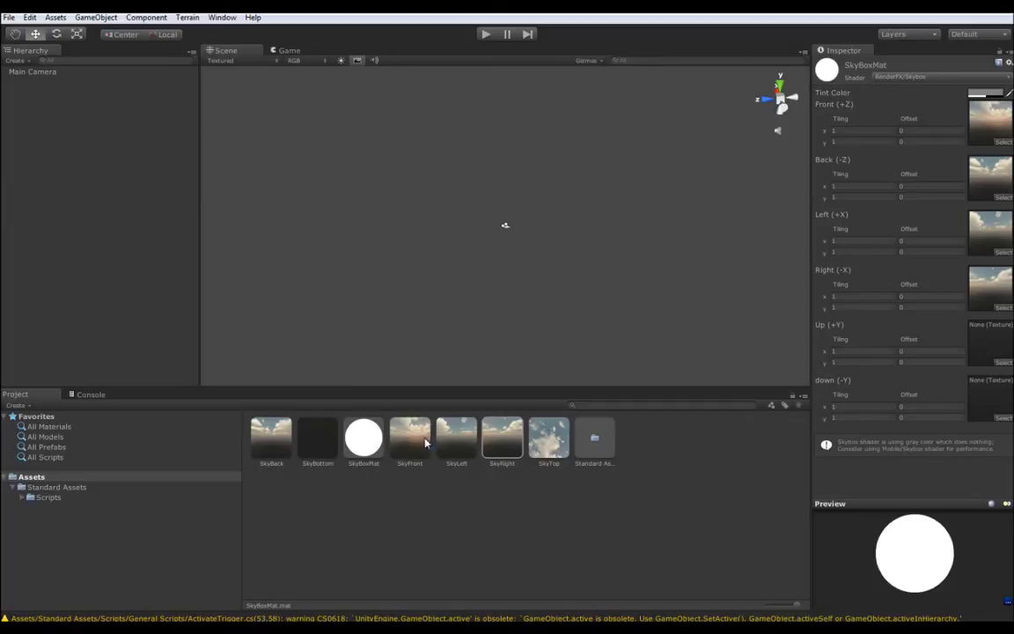
pyautogui.moveTo(549, 438); pyautogui.dragTo(1000, 343)
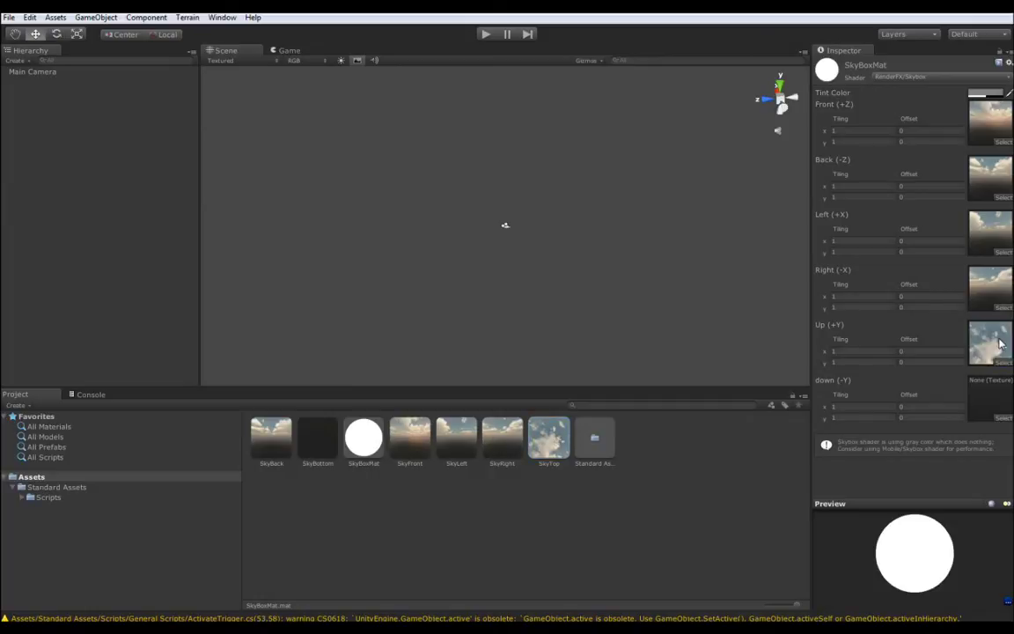
pyautogui.moveTo(317, 438); pyautogui.dragTo(990, 396)
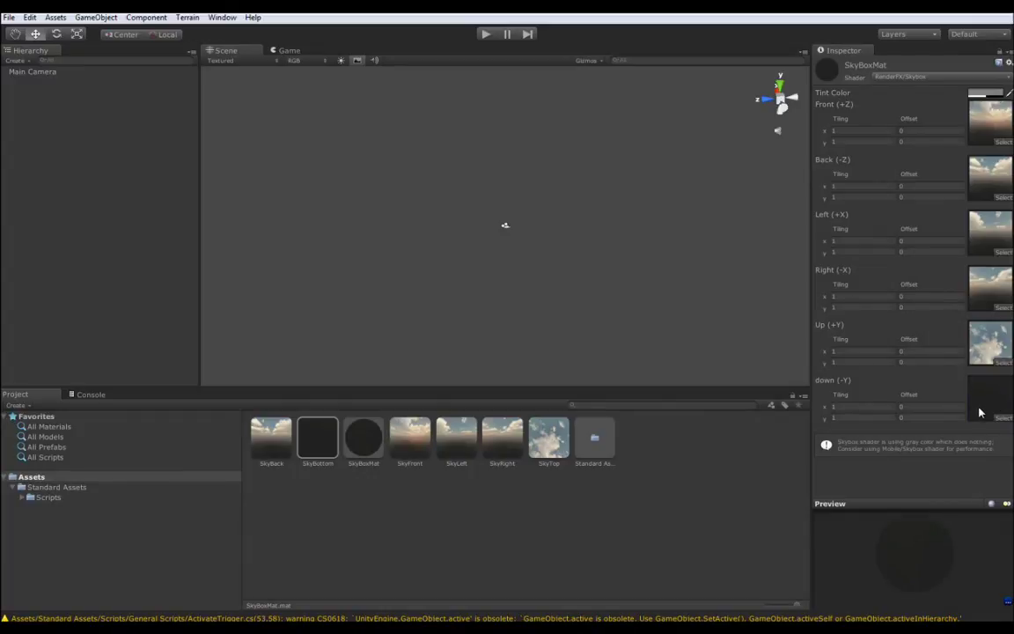
pyautogui.click(485, 34)
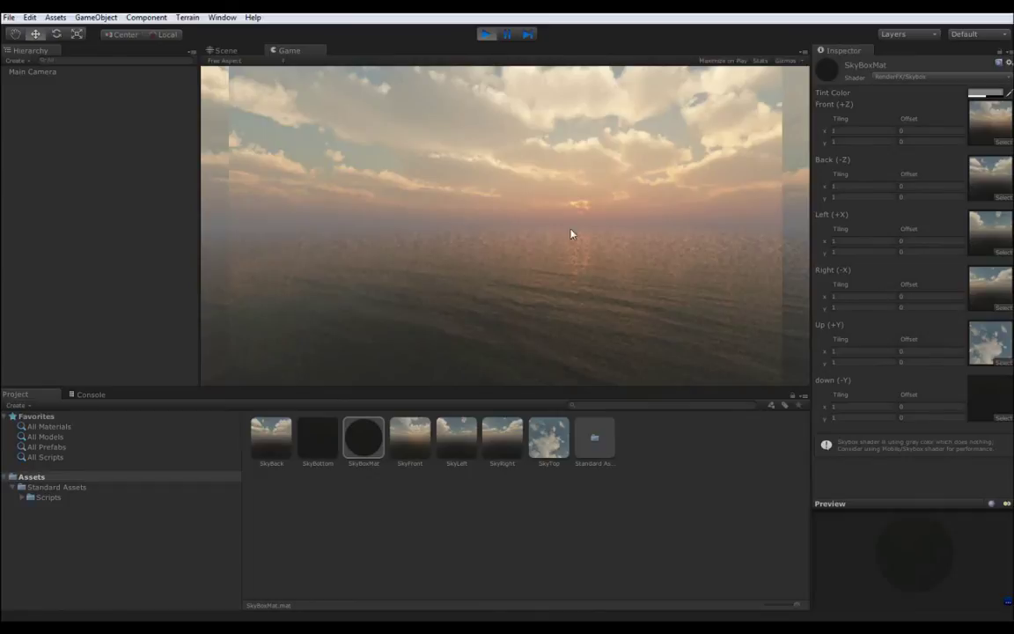
pyautogui.click(485, 34)
# Add the Mouse Orbit camera-control script to the Main Camera
pyautogui.click(39, 75)
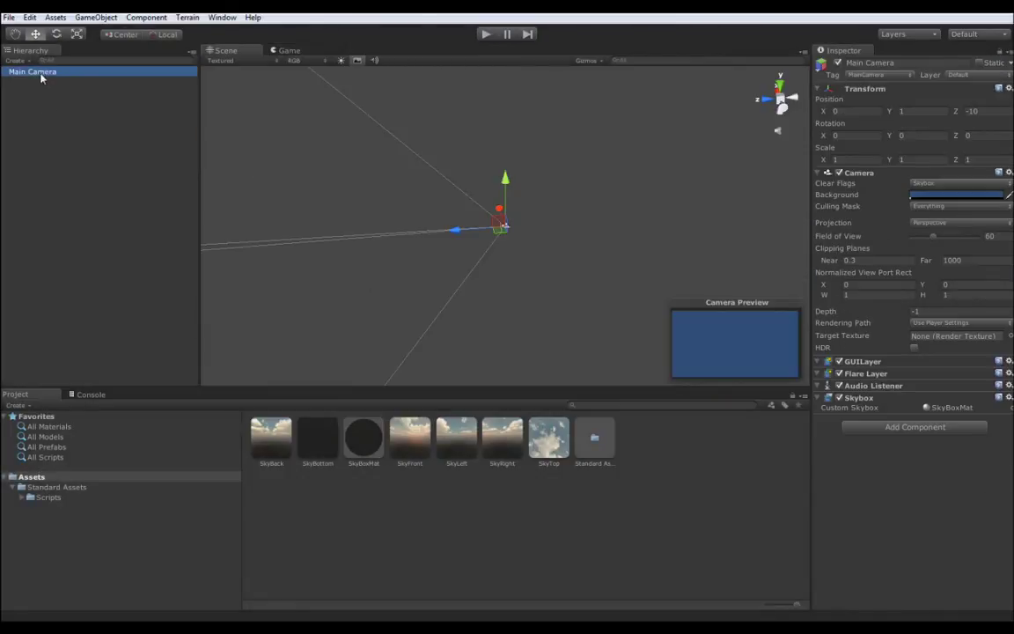
pyautogui.click(145, 17)
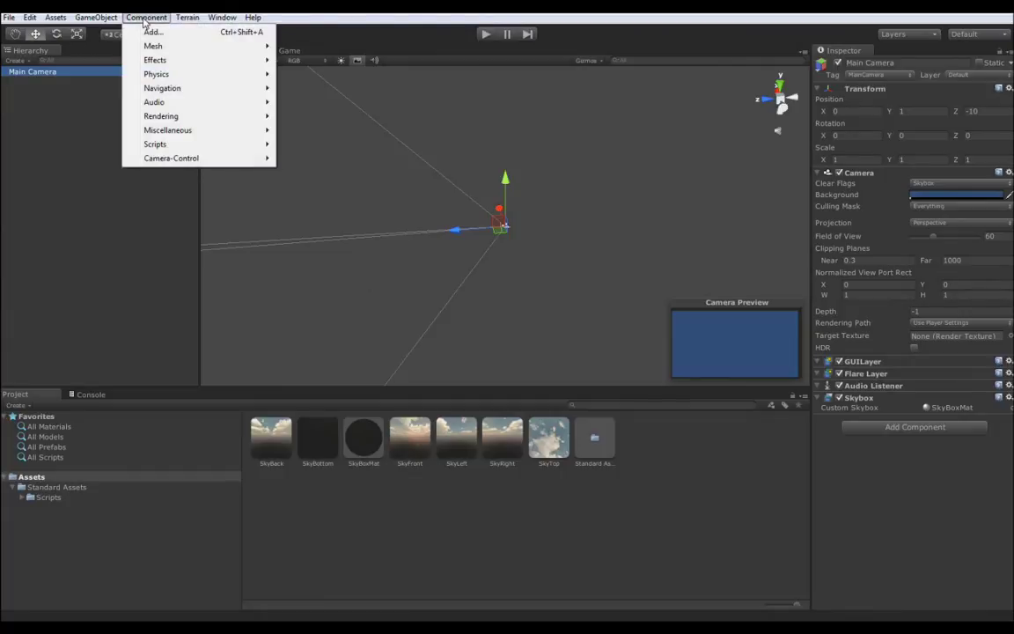
pyautogui.moveTo(204, 146)
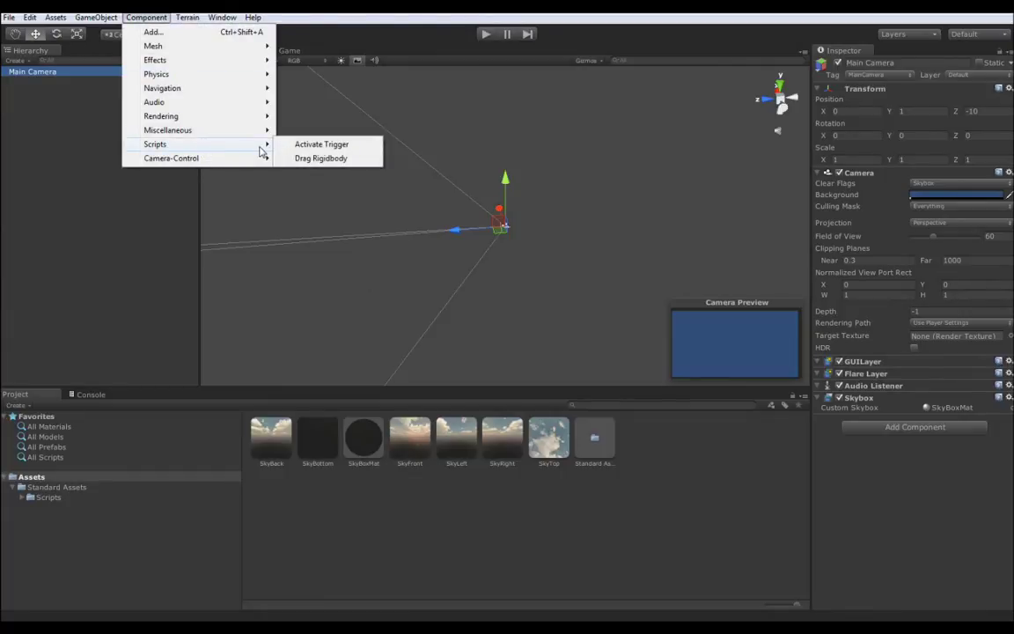
pyautogui.moveTo(253, 159)
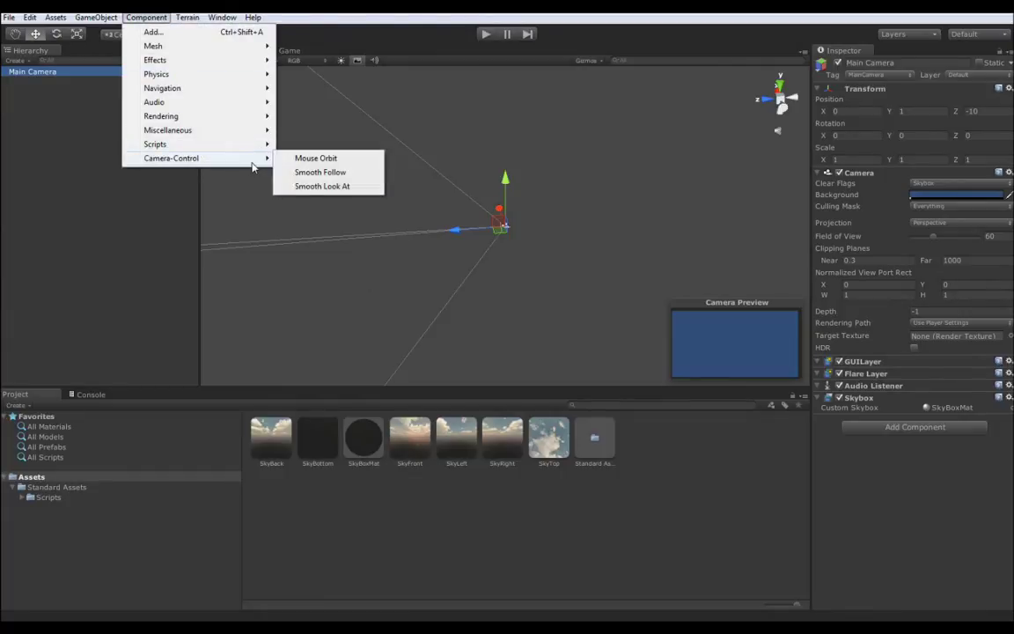
pyautogui.click(317, 159)
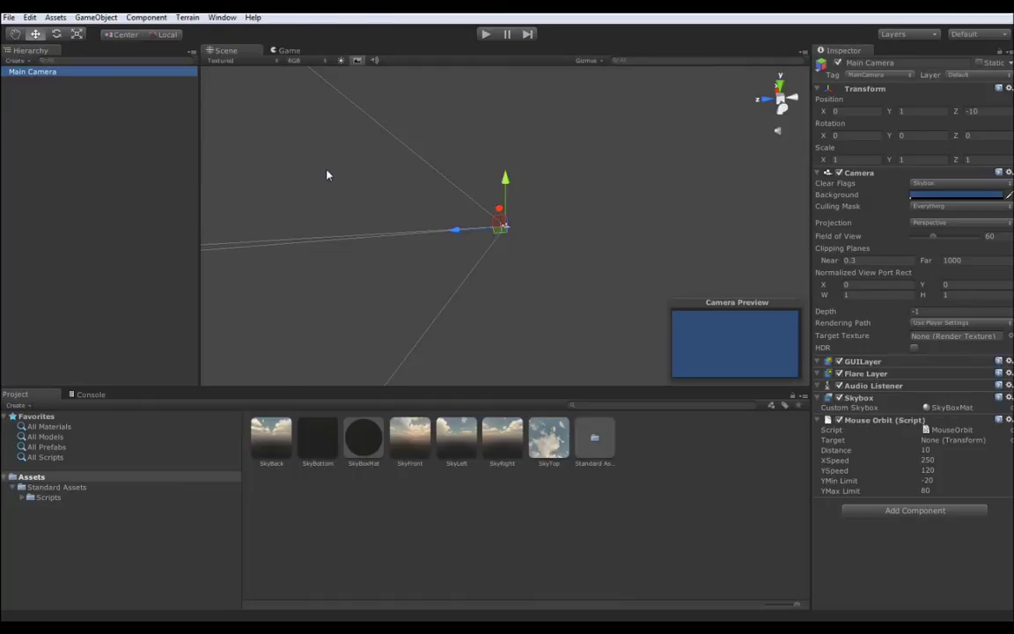
# Set the Mouse Orbit script's YMin Limit to -90 and YMax Limit to 90, and briefly run the scene
pyautogui.click(935, 480)
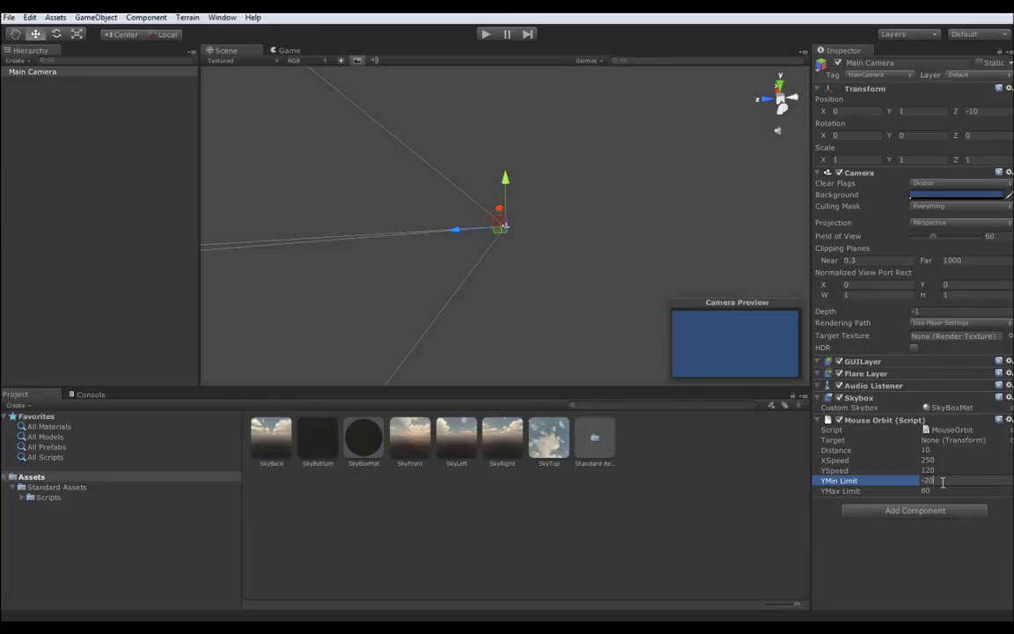
pyautogui.write('-90')
pyautogui.press('Tab')
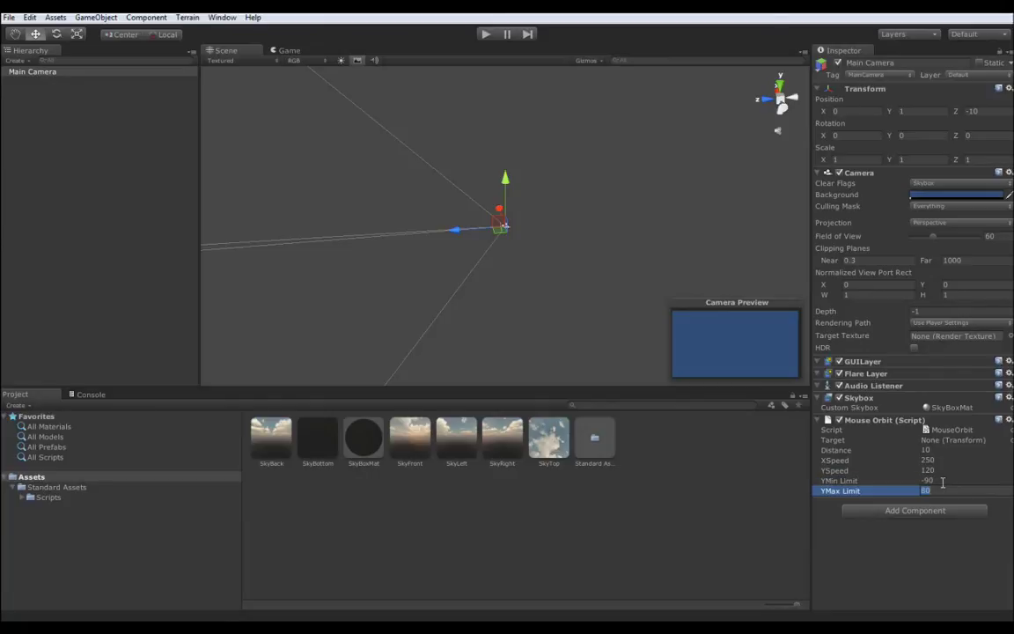
pyautogui.write('90')
pyautogui.press('Return')
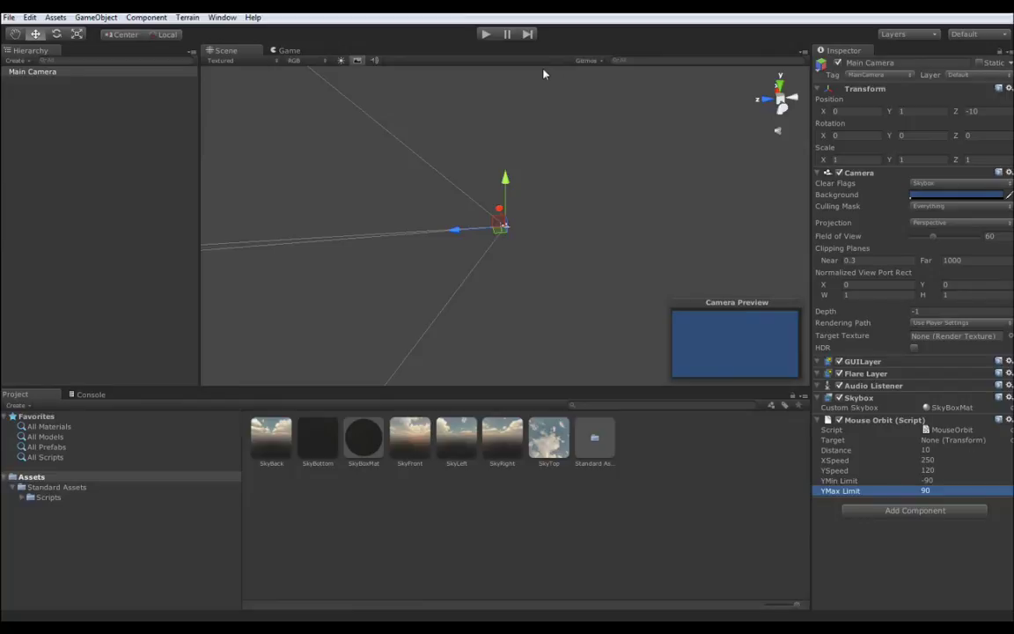
pyautogui.hotkey('ctrl', 'p')
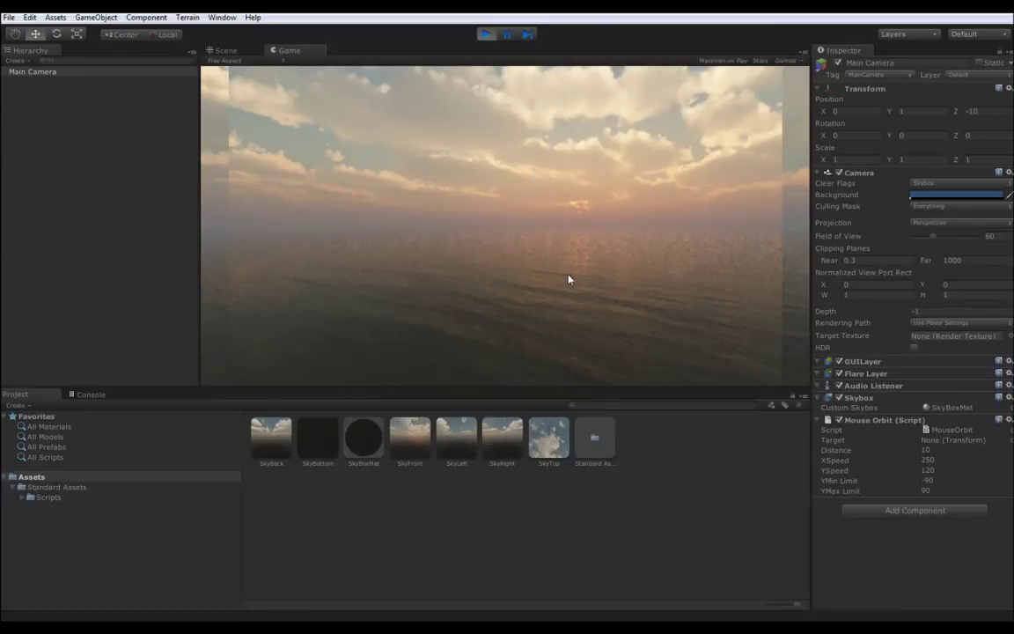
pyautogui.click(485, 31)
# Set the Mouse Orbit script's Target to Main Camera, and look around the skybox in Play mode
pyautogui.click(29, 72)
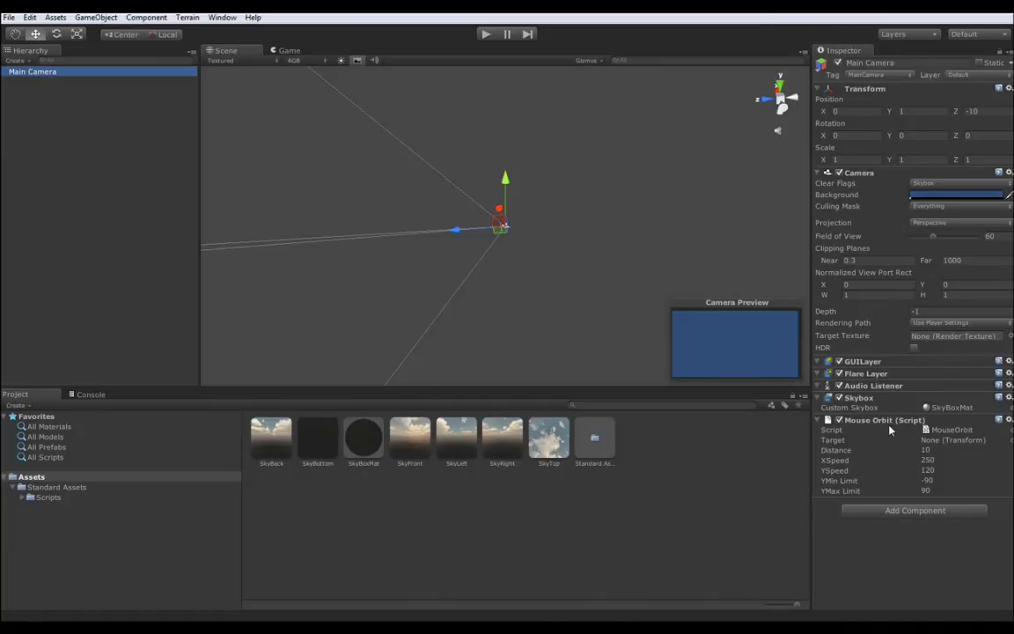
pyautogui.click(955, 441)
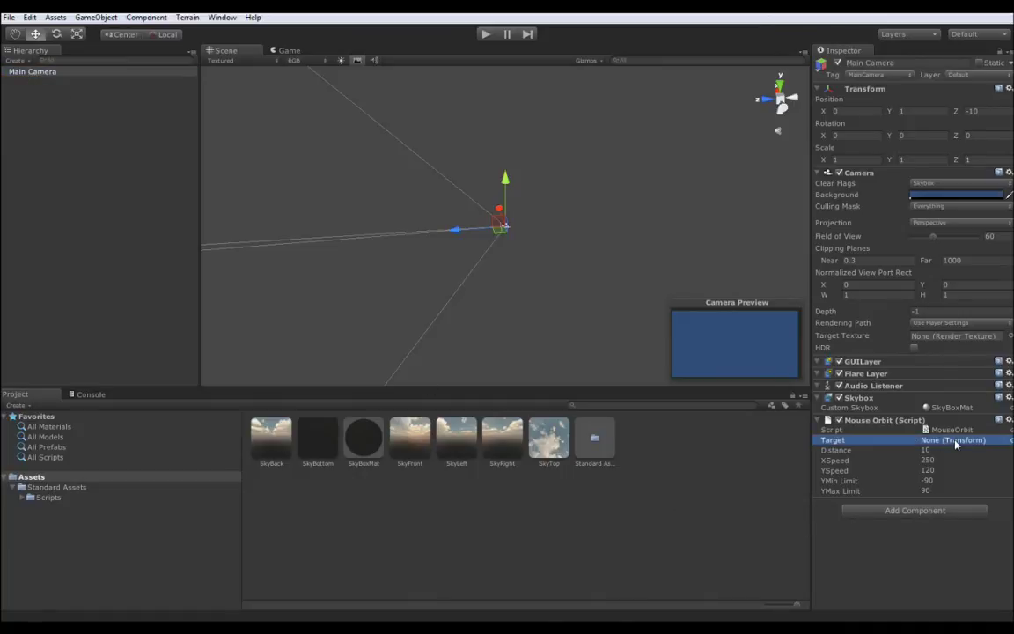
pyautogui.click(1011, 440)
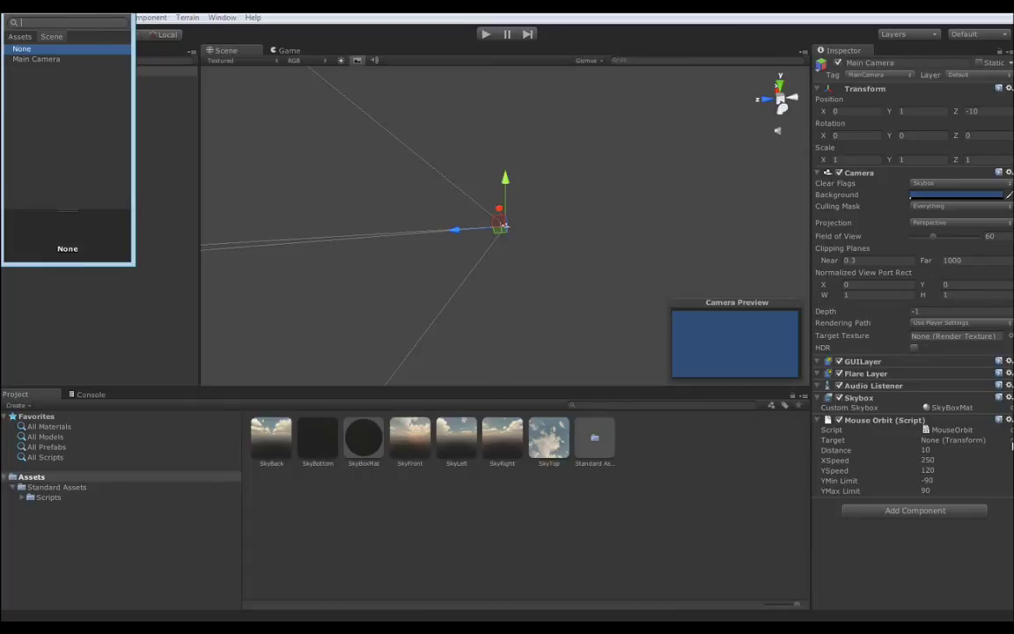
pyautogui.doubleClick(33, 59)
pyautogui.click(486, 34)
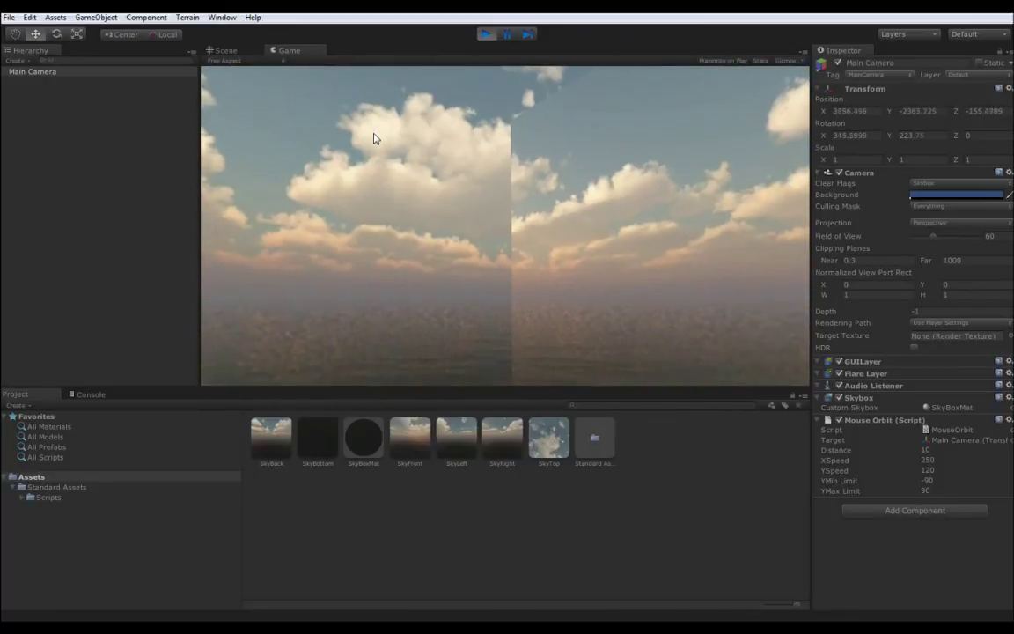
pyautogui.click(485, 33)
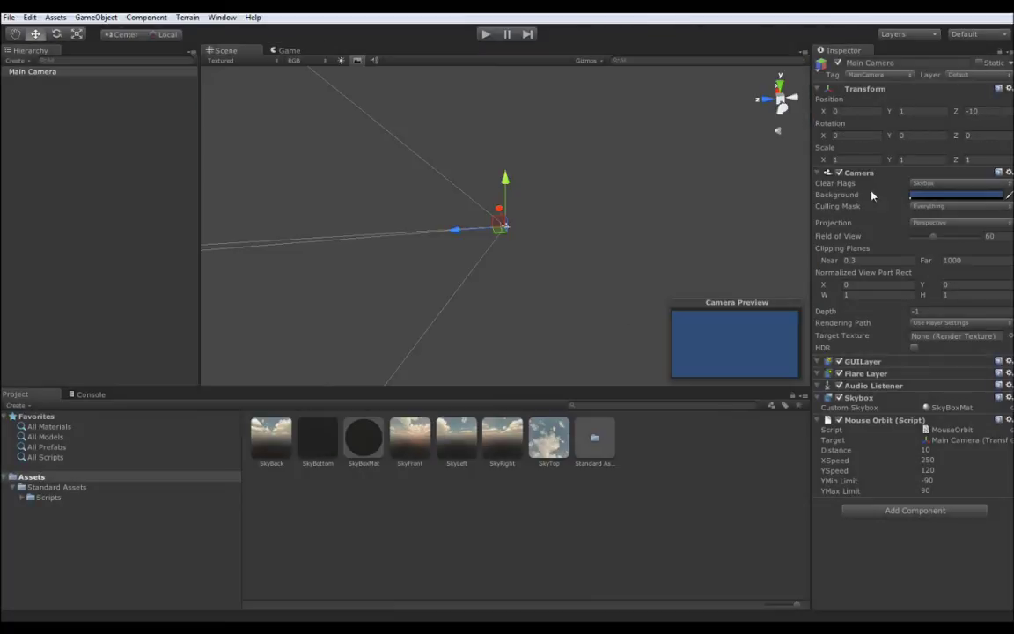
# Swap the side textures in SkyBoxMat, putting SkyRight in Left (+X) and SkyLeft in Right (-X), and start Play mode
pyautogui.click(363, 440)
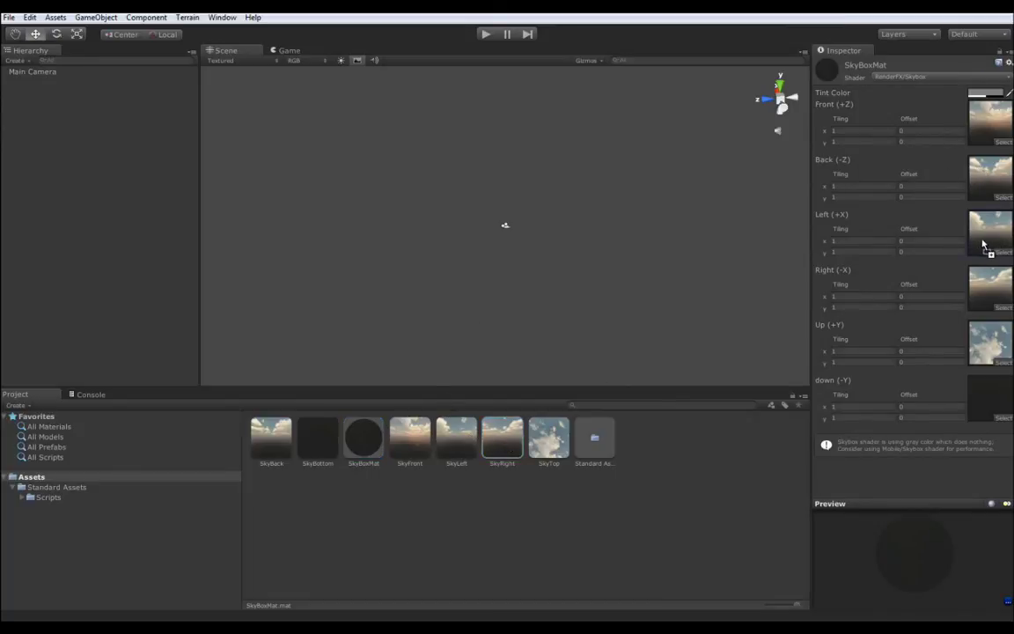
pyautogui.moveTo(456, 448); pyautogui.dragTo(735, 323)
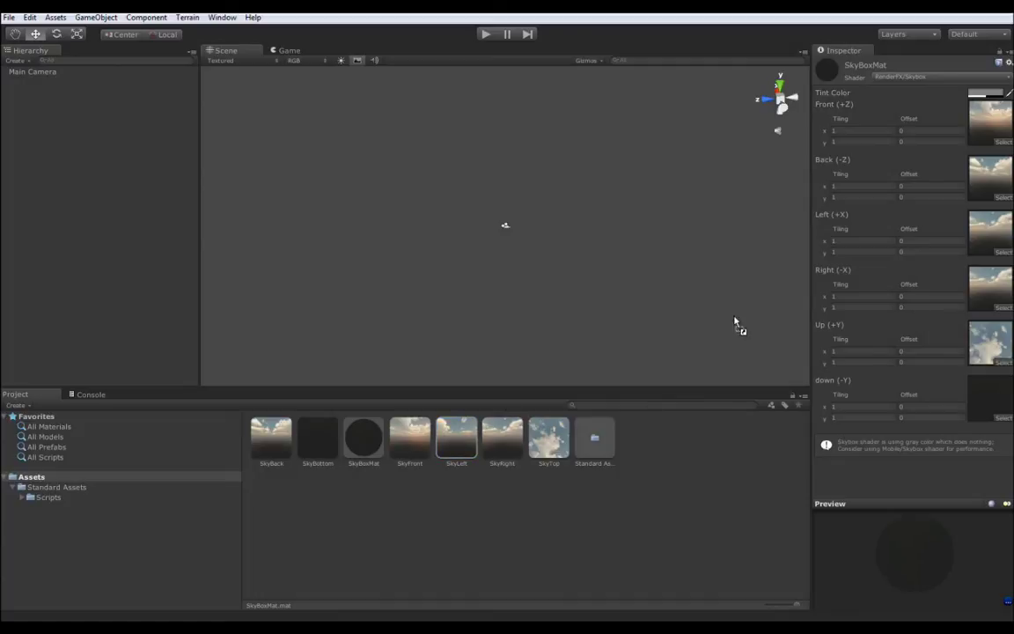
pyautogui.click(486, 33)
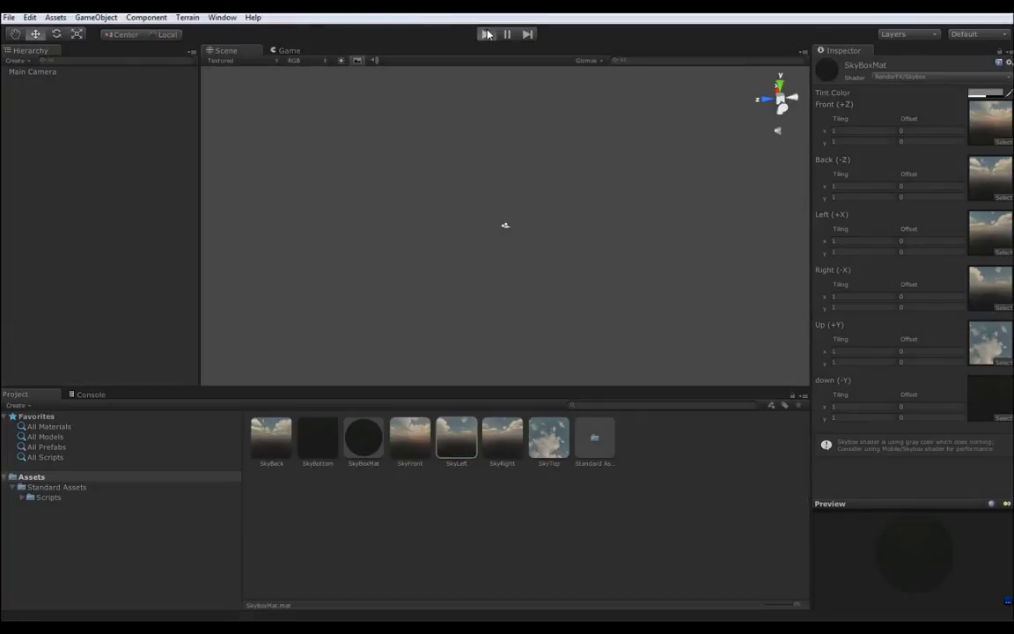